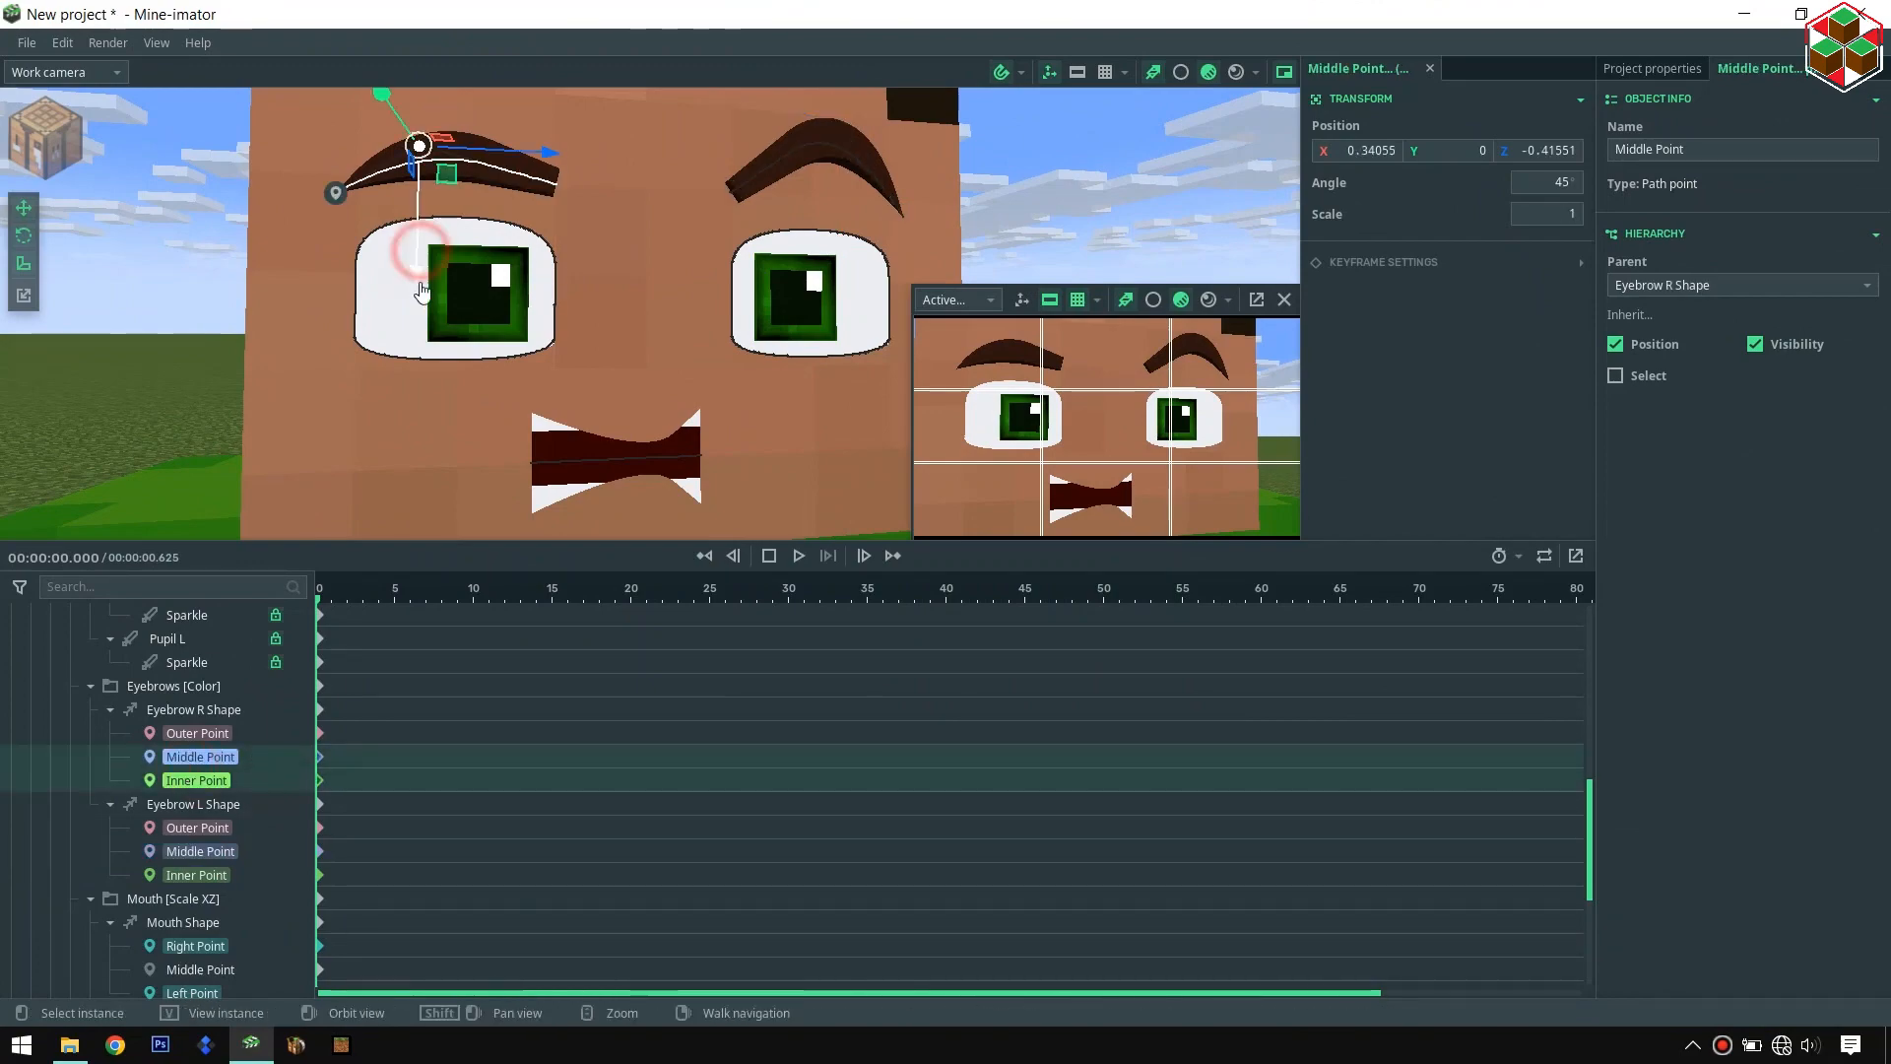
- Reshape the right eyebrow by repositioning its Middle Point and Inner Point vertically
{"action": "left_click_drag", "start_coordinate": [418, 283], "coordinate": [417, 308]}
{"action": "left_click", "coordinate": [200, 780]}
{"action": "left_click_drag", "start_coordinate": [555, 307], "coordinate": [555, 258]}
{"action": "left_click", "coordinate": [420, 179]}
{"action": "left_click_drag", "start_coordinate": [420, 298], "coordinate": [419, 335]}
{"action": "left_click", "coordinate": [562, 140]}
{"action": "left_click", "coordinate": [335, 193]}
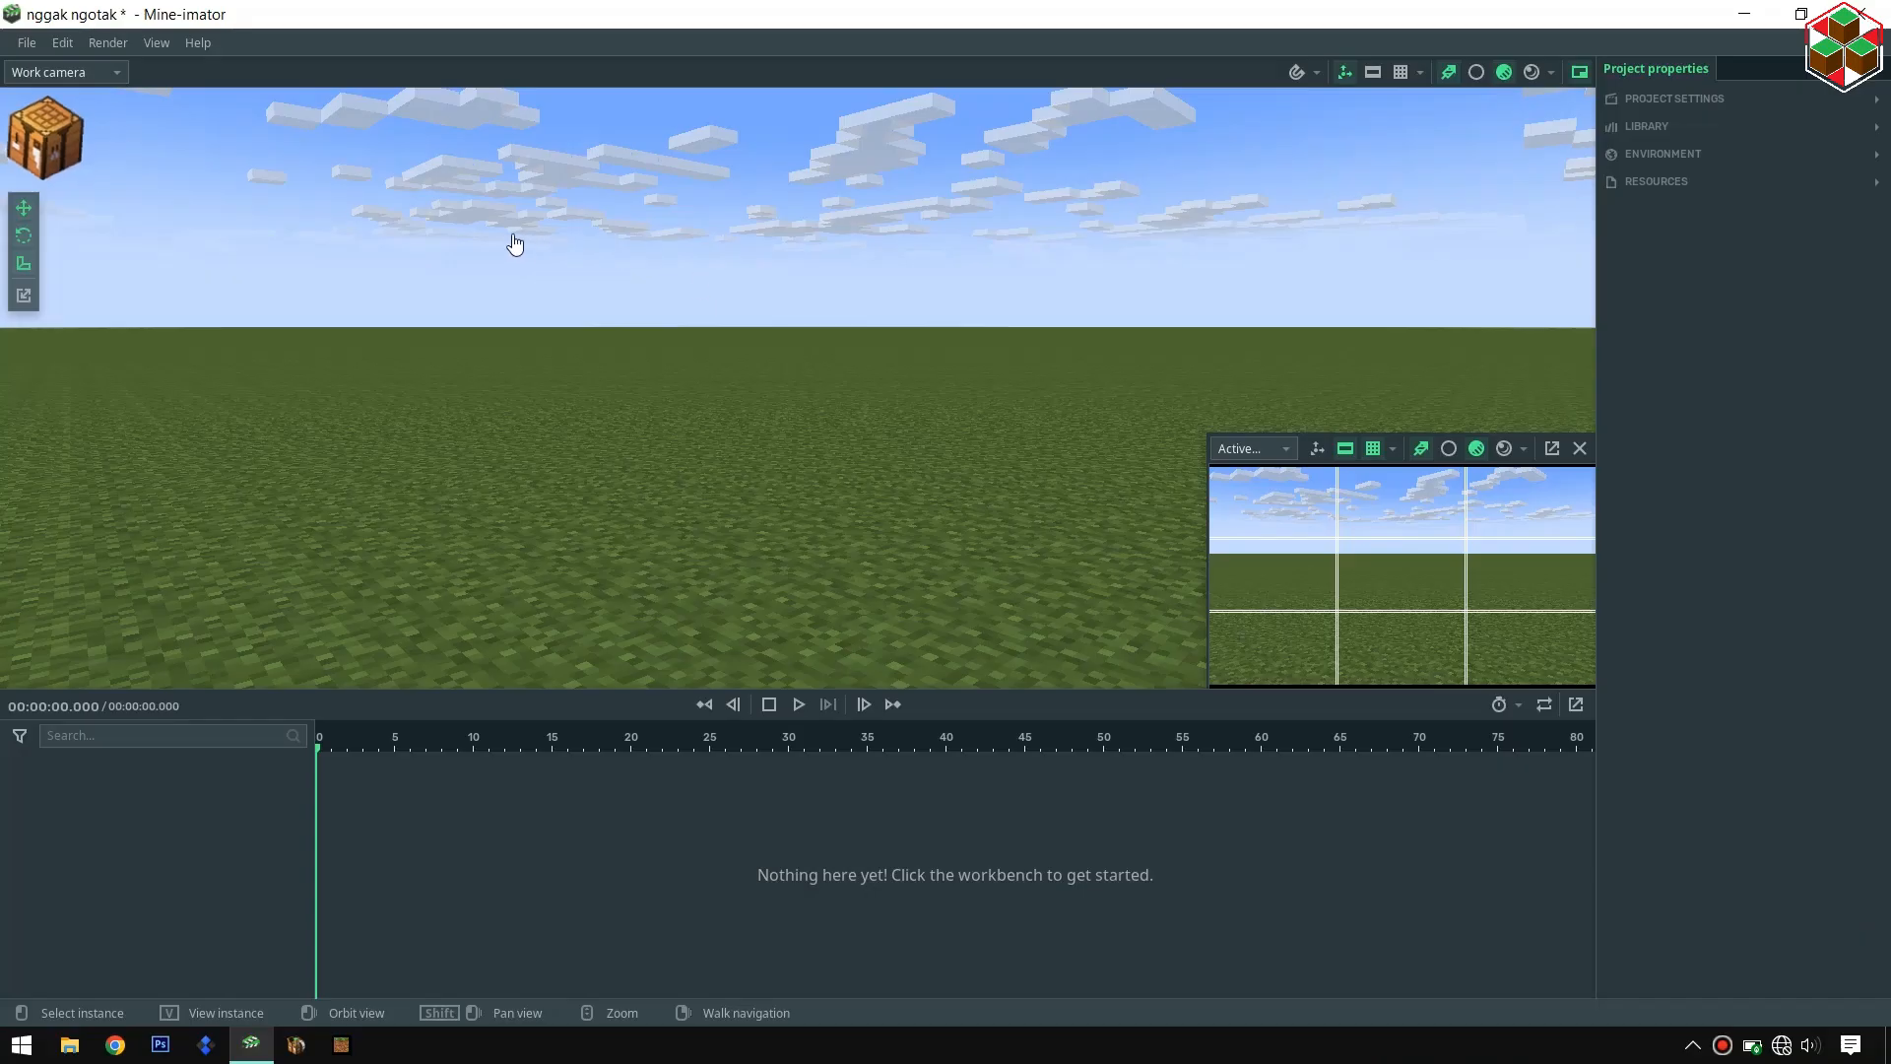
- Create a new Path object in the empty scene and select it for editing
{"action": "left_click", "coordinate": [45, 137]}
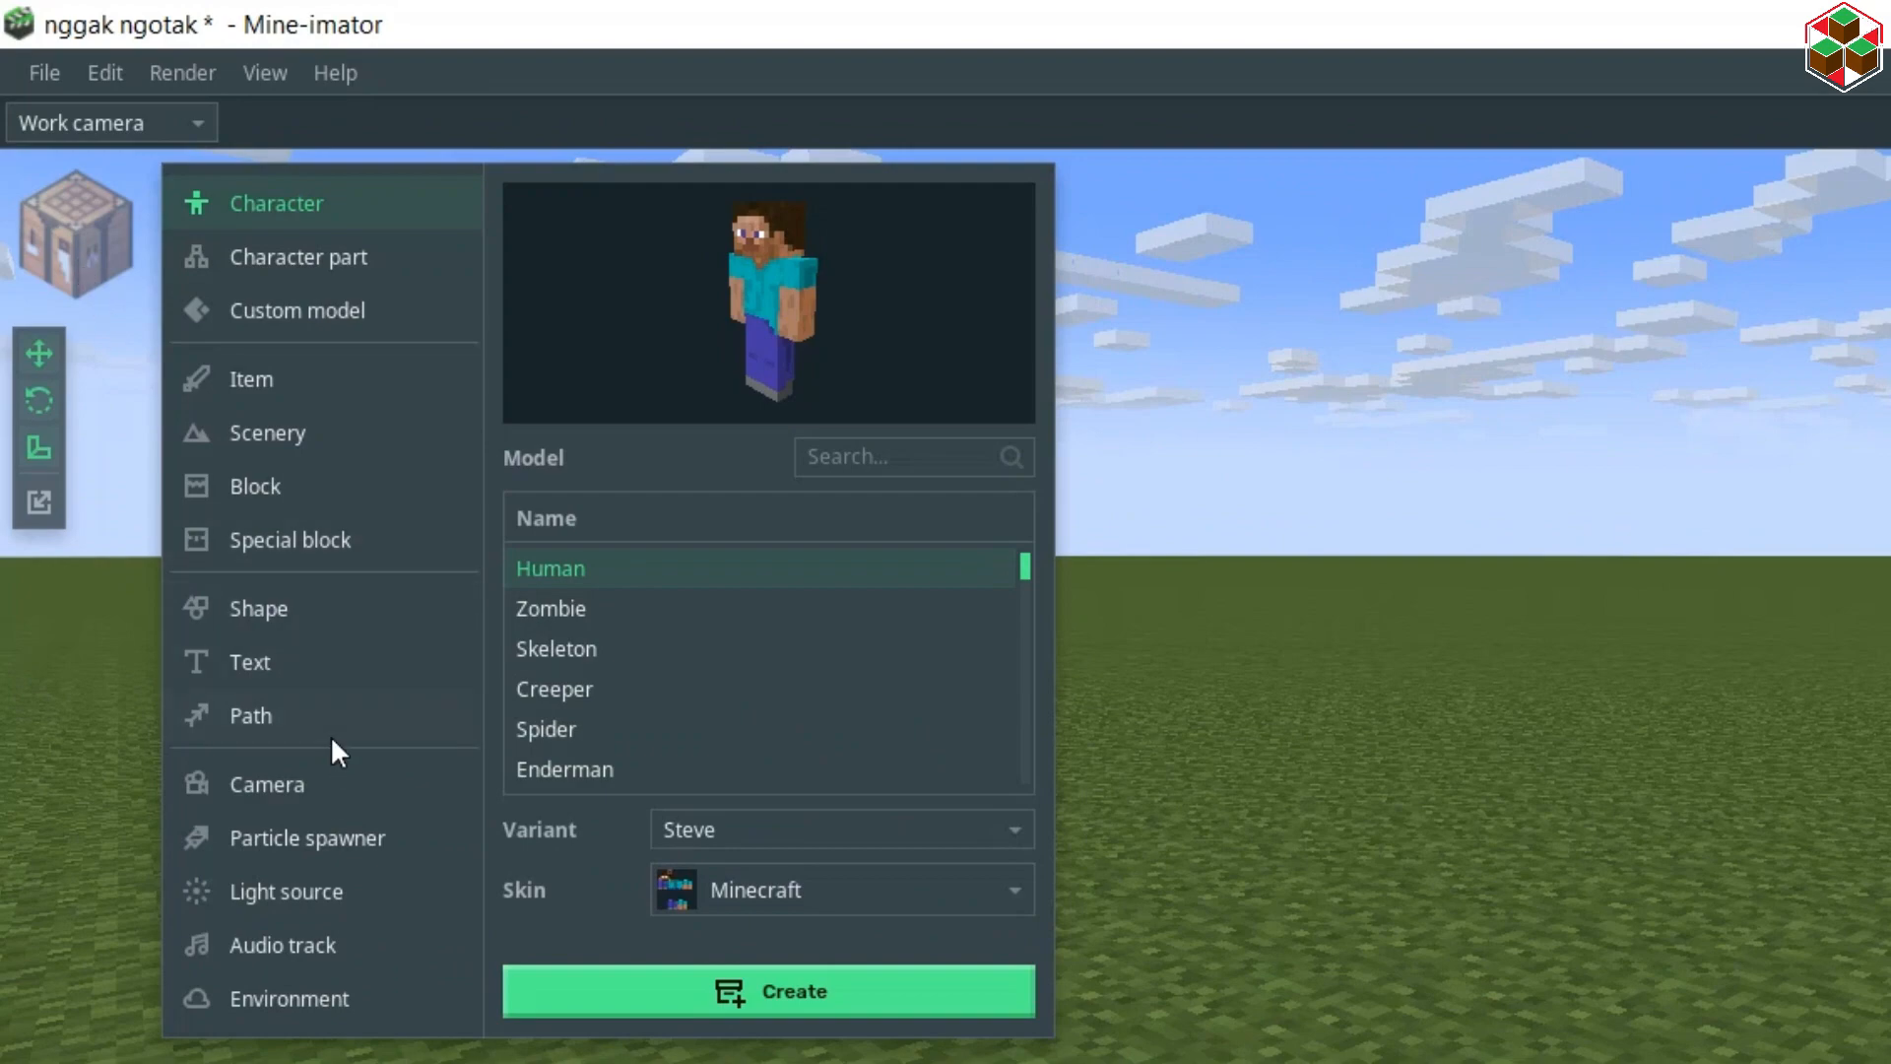
{"action": "left_click", "coordinate": [332, 737]}
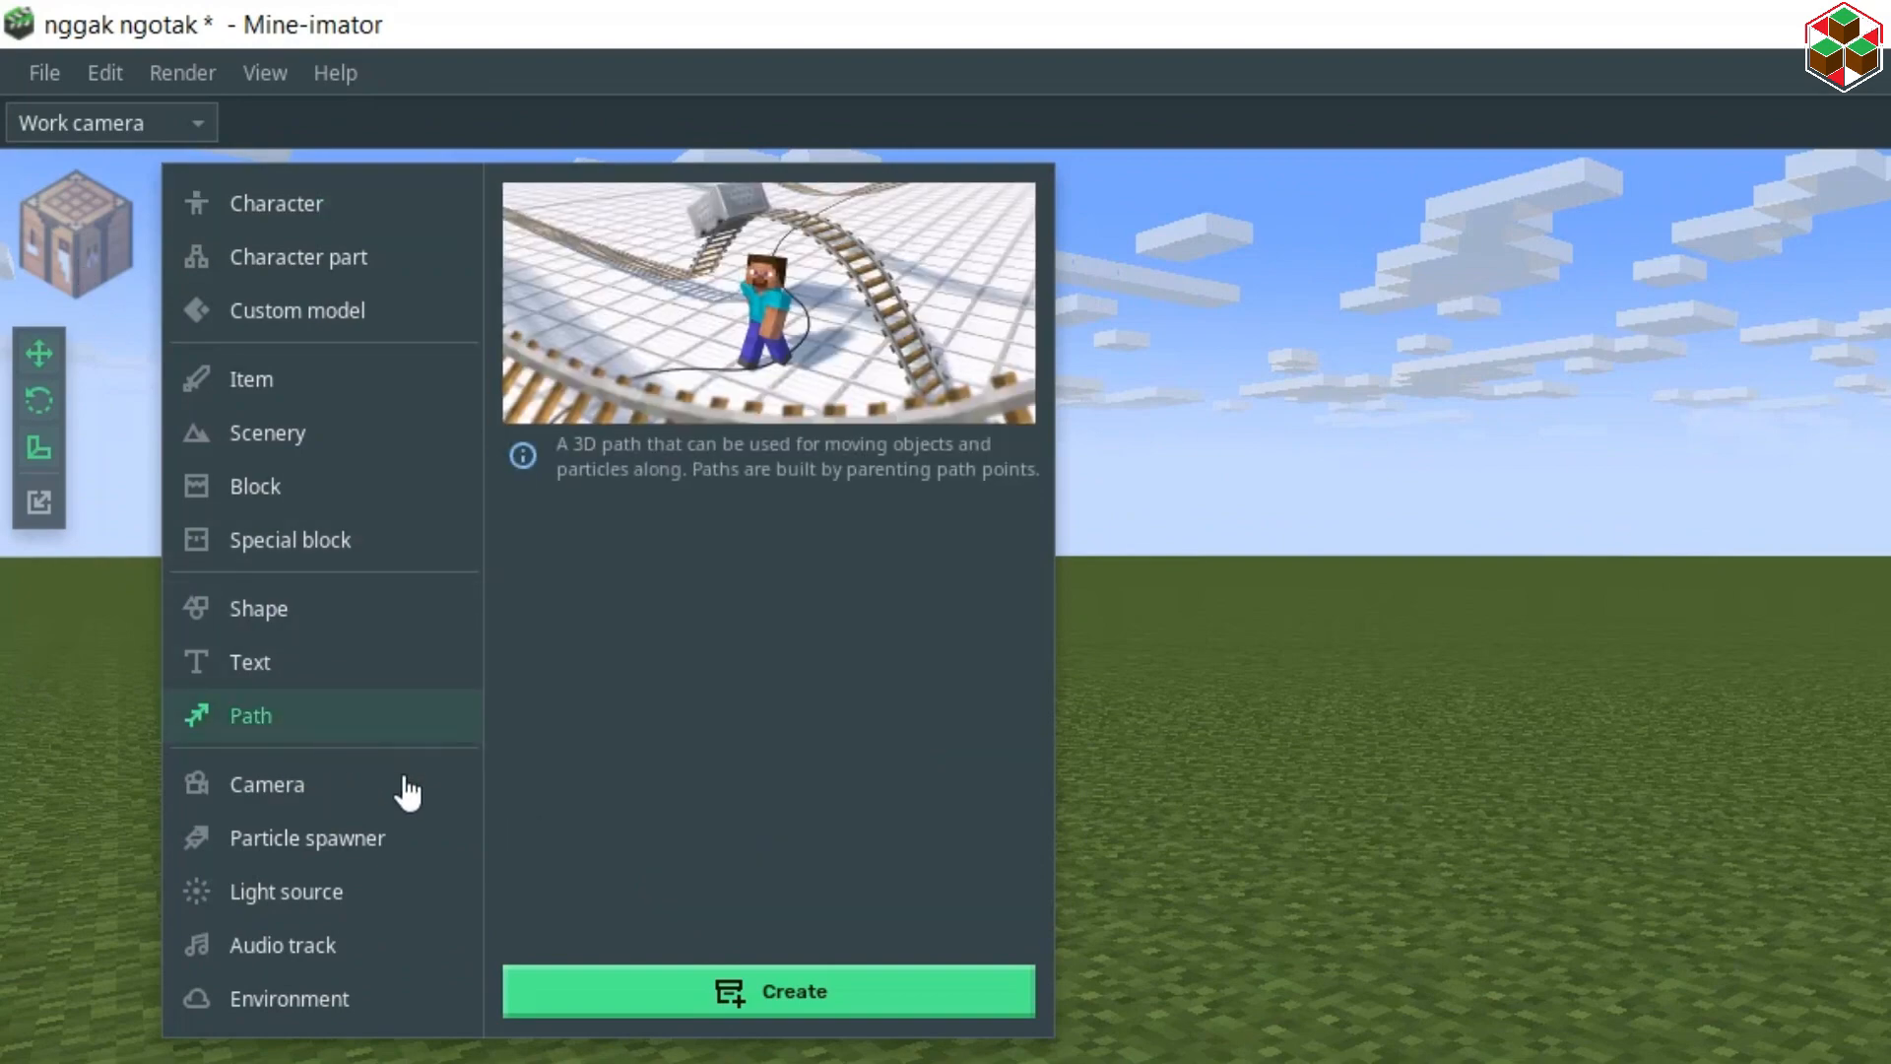
{"action": "left_click", "coordinate": [808, 994]}
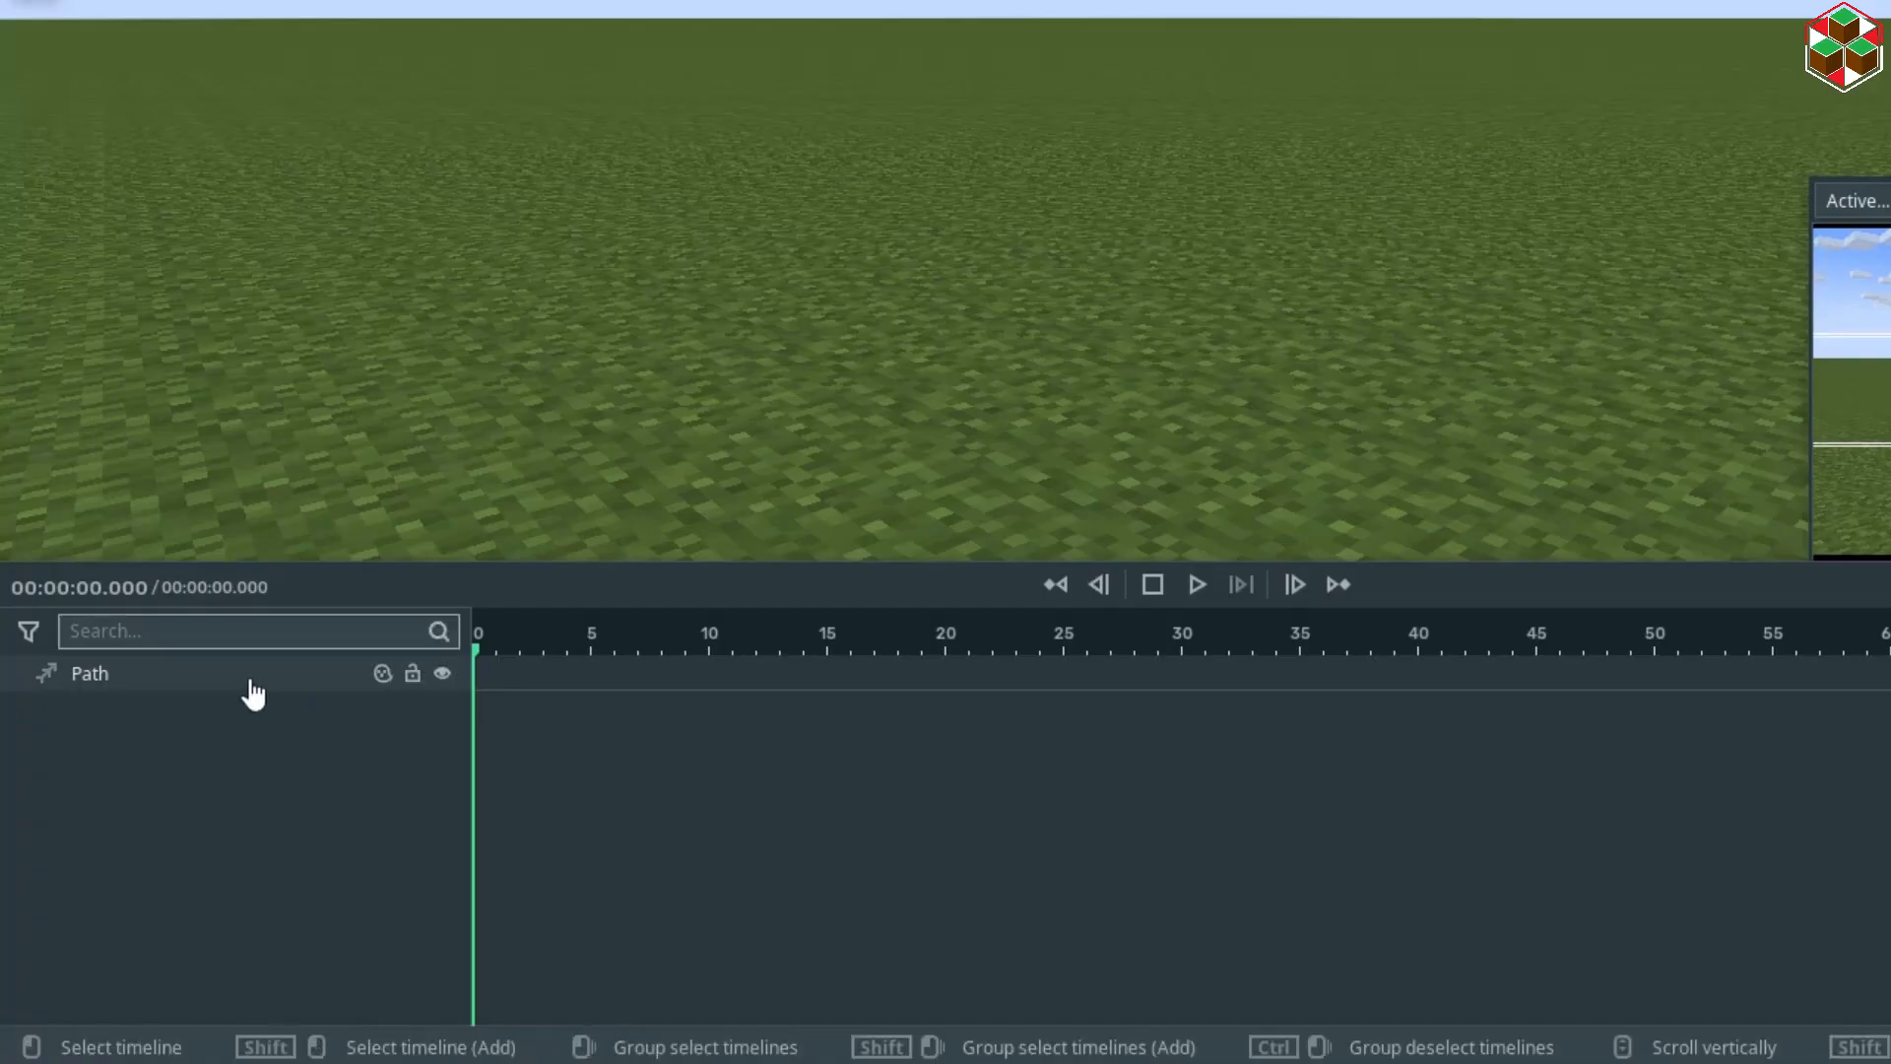
{"action": "left_click", "coordinate": [167, 768]}
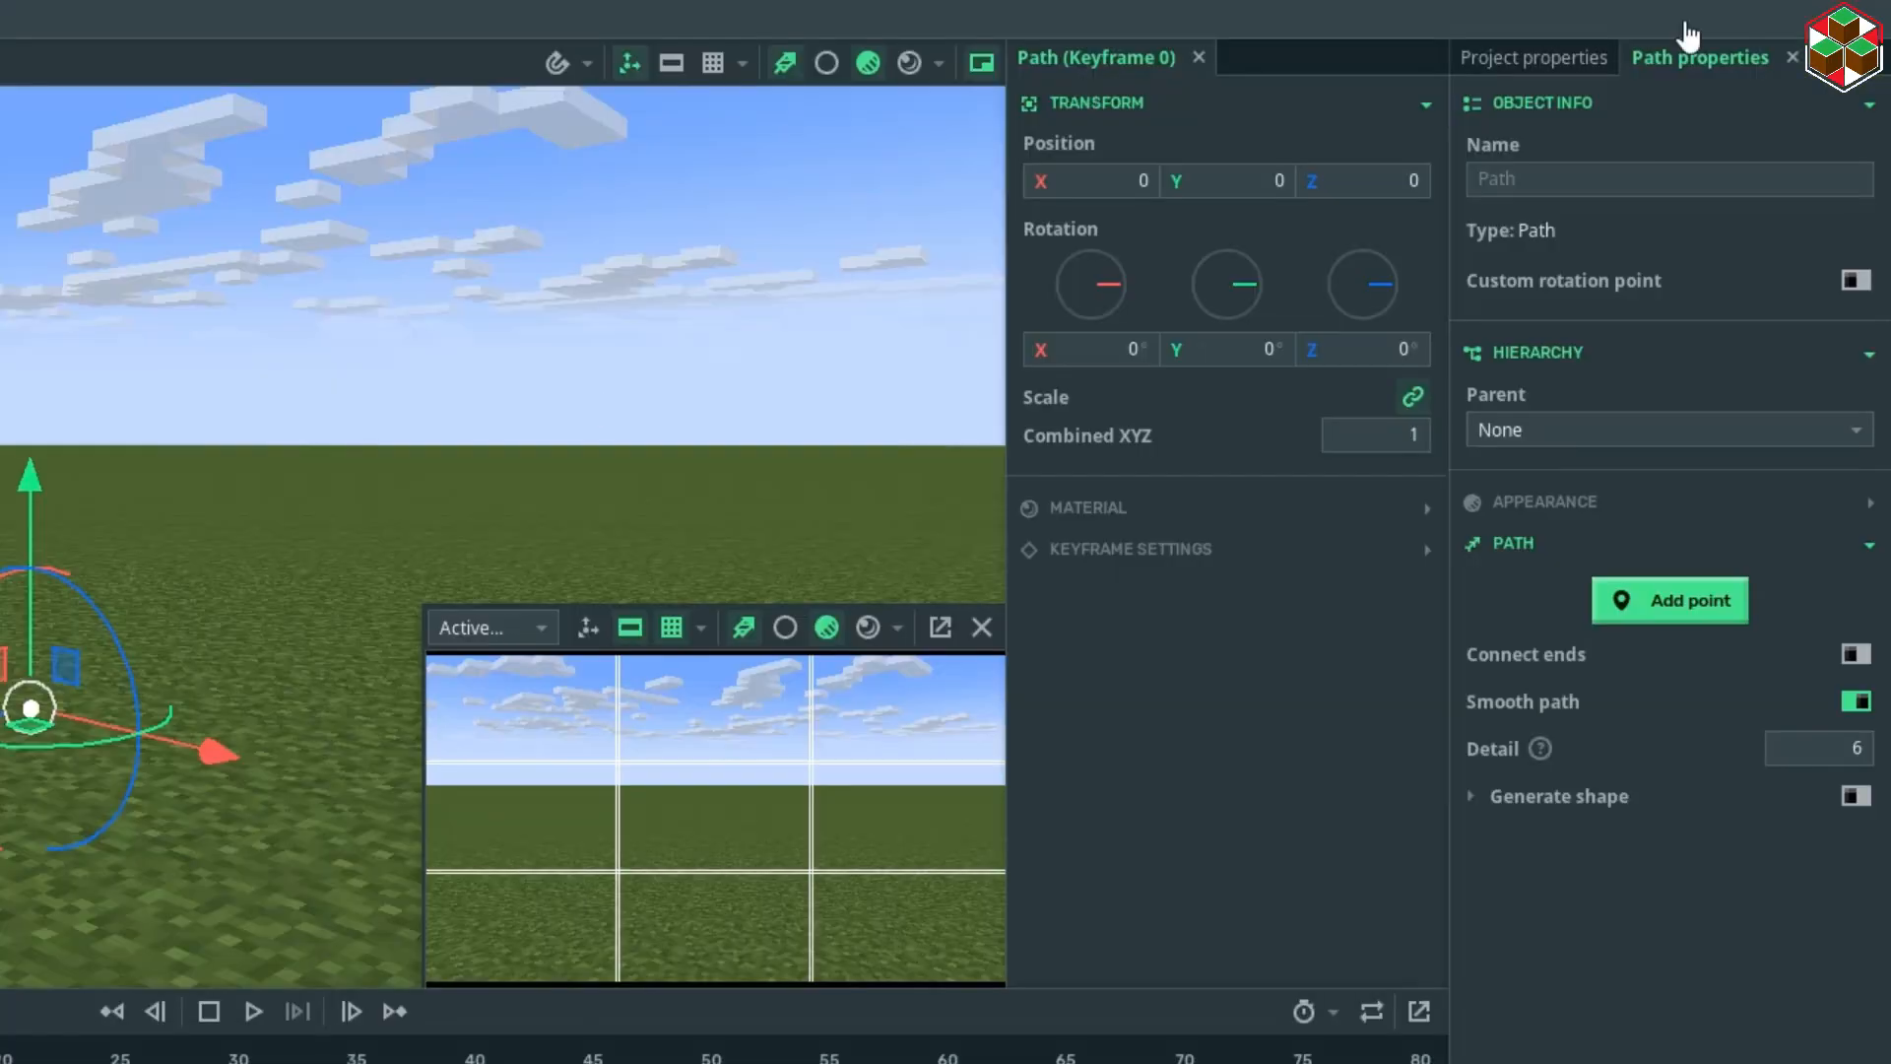
- Add two points to the path and move the second one to about X 38, Y 29
{"action": "left_click", "coordinate": [1694, 603]}
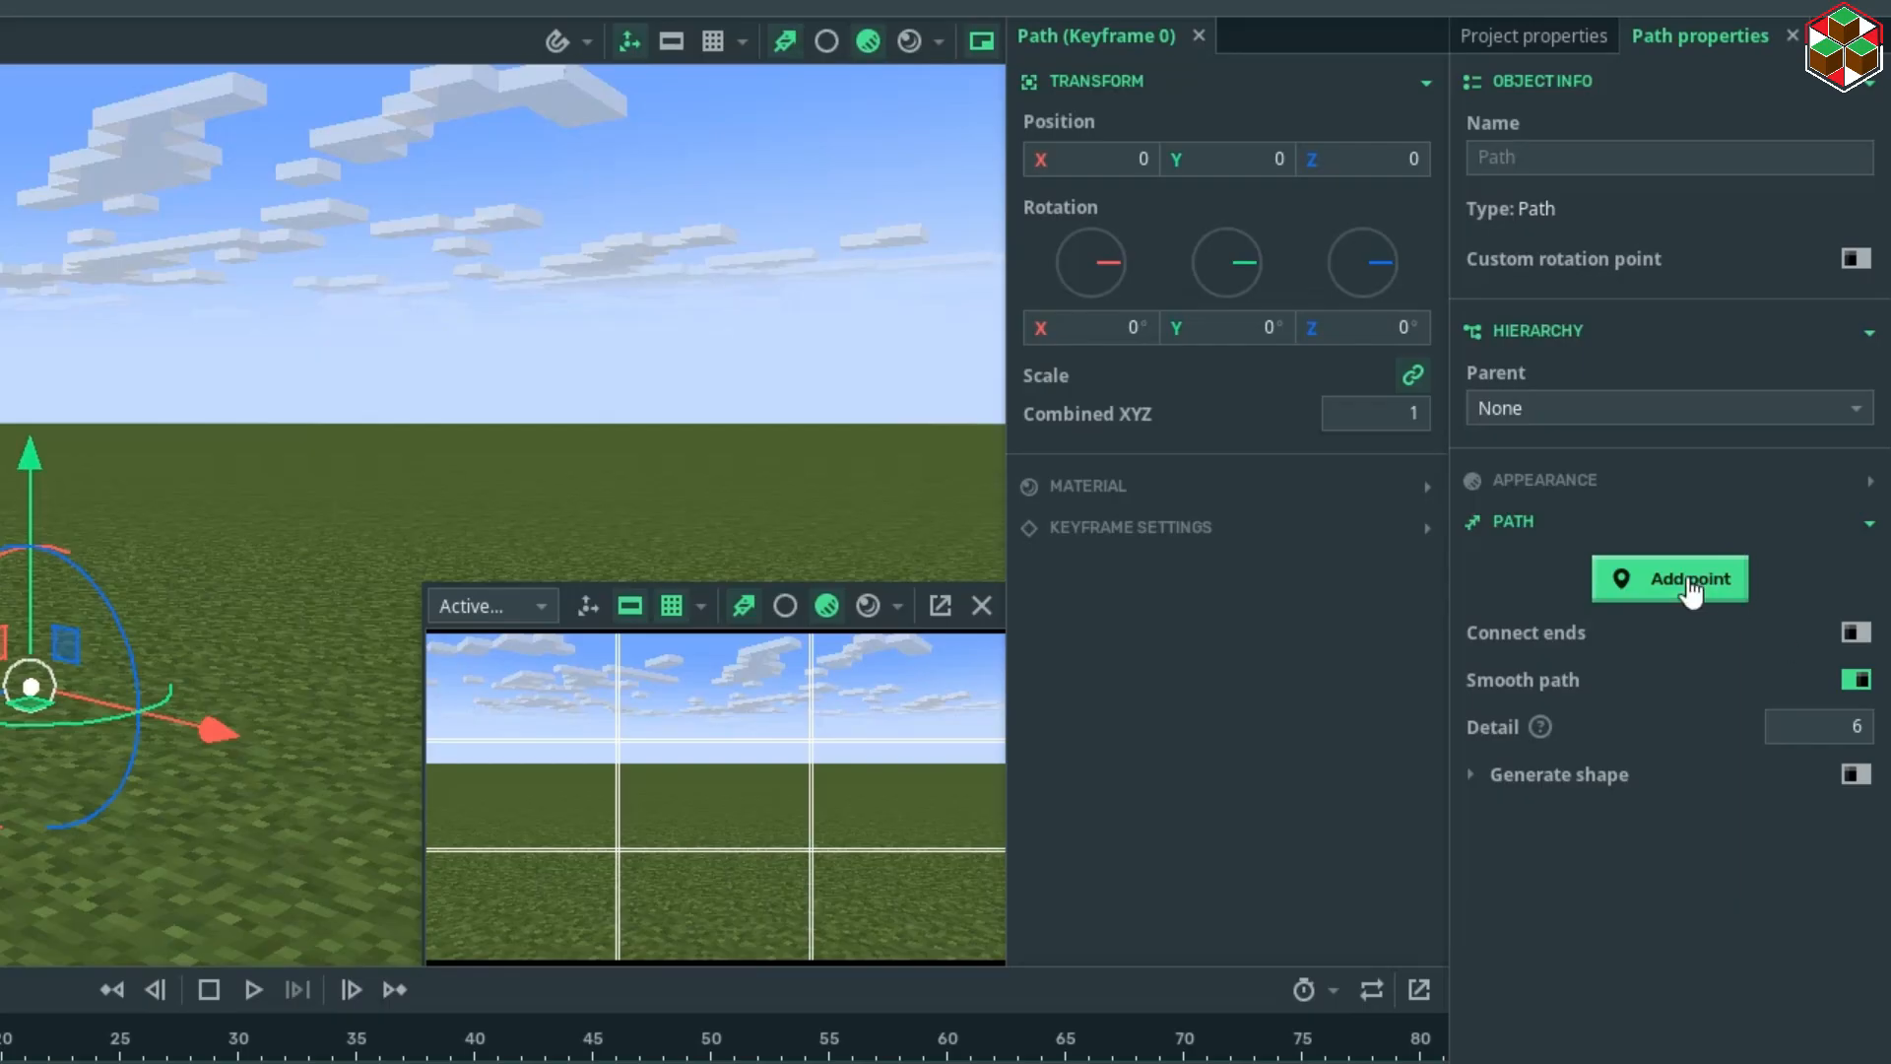
{"action": "left_click", "coordinate": [1686, 578]}
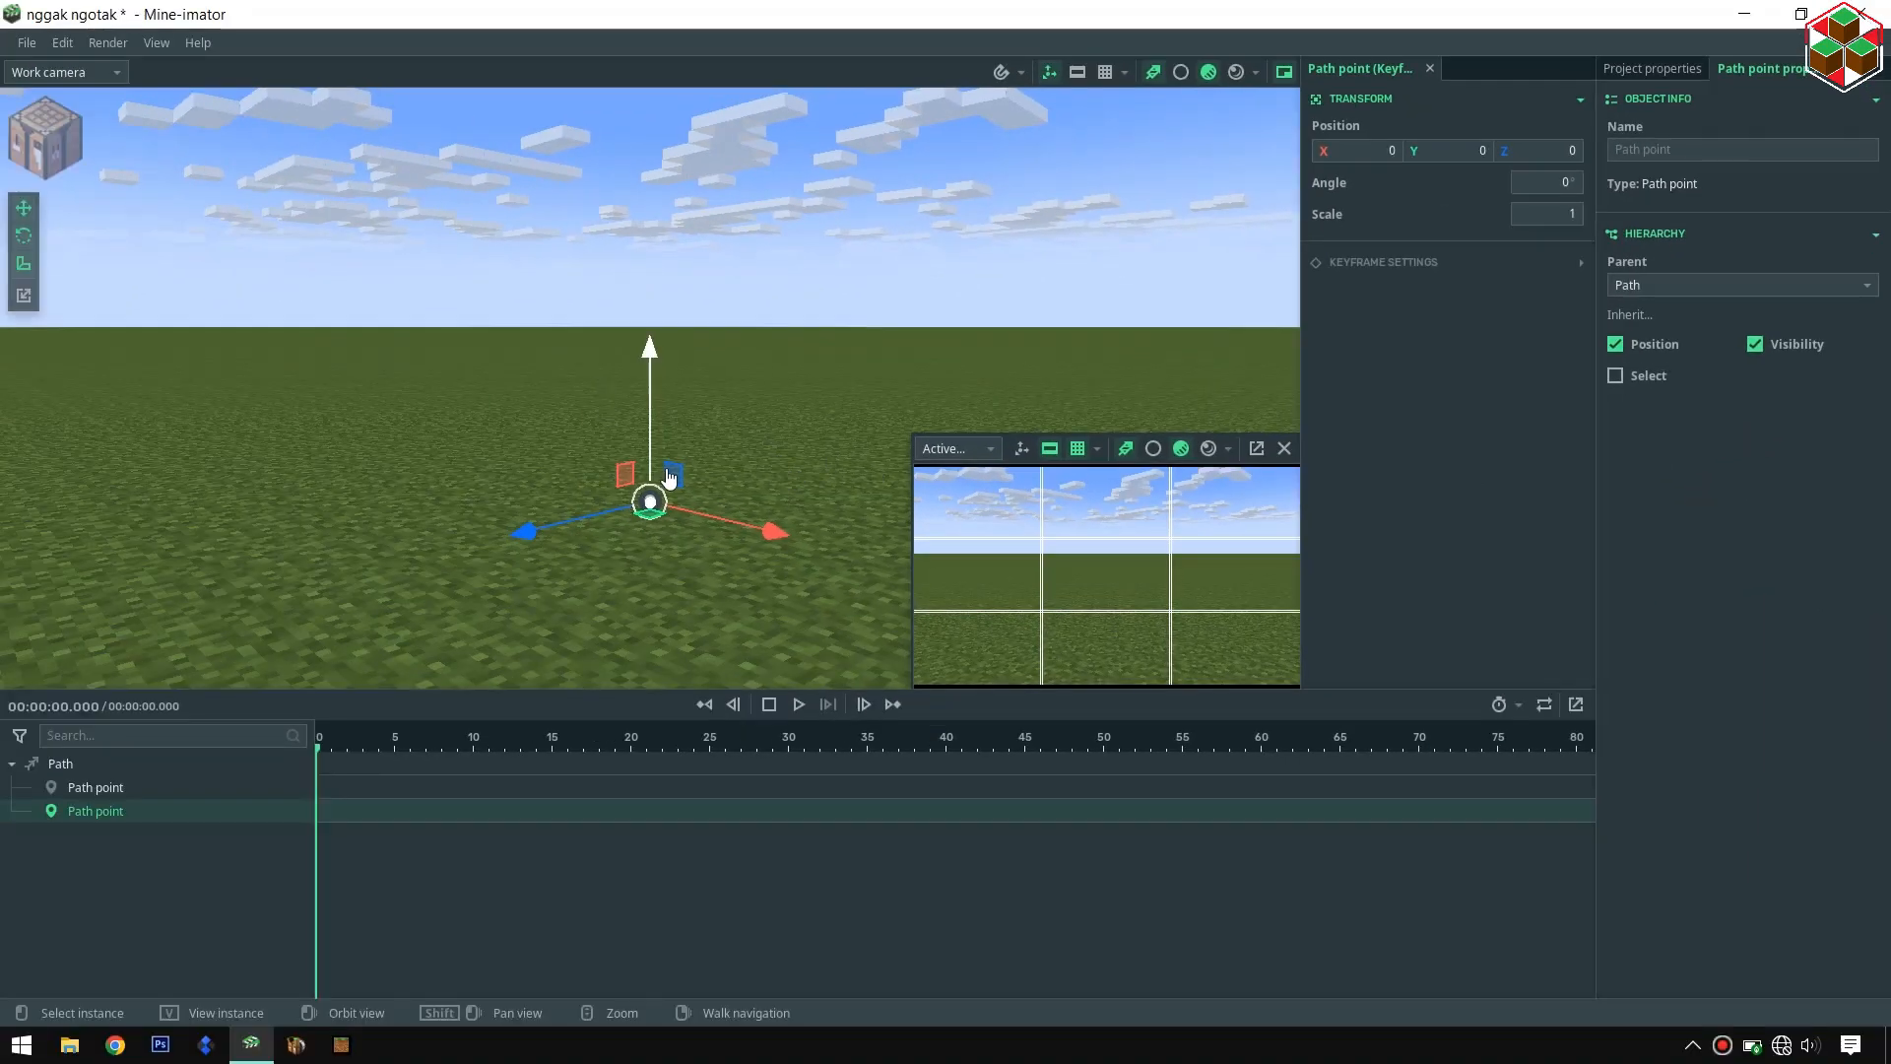
{"action": "left_click_drag", "start_coordinate": [624, 476], "coordinate": [948, 261]}
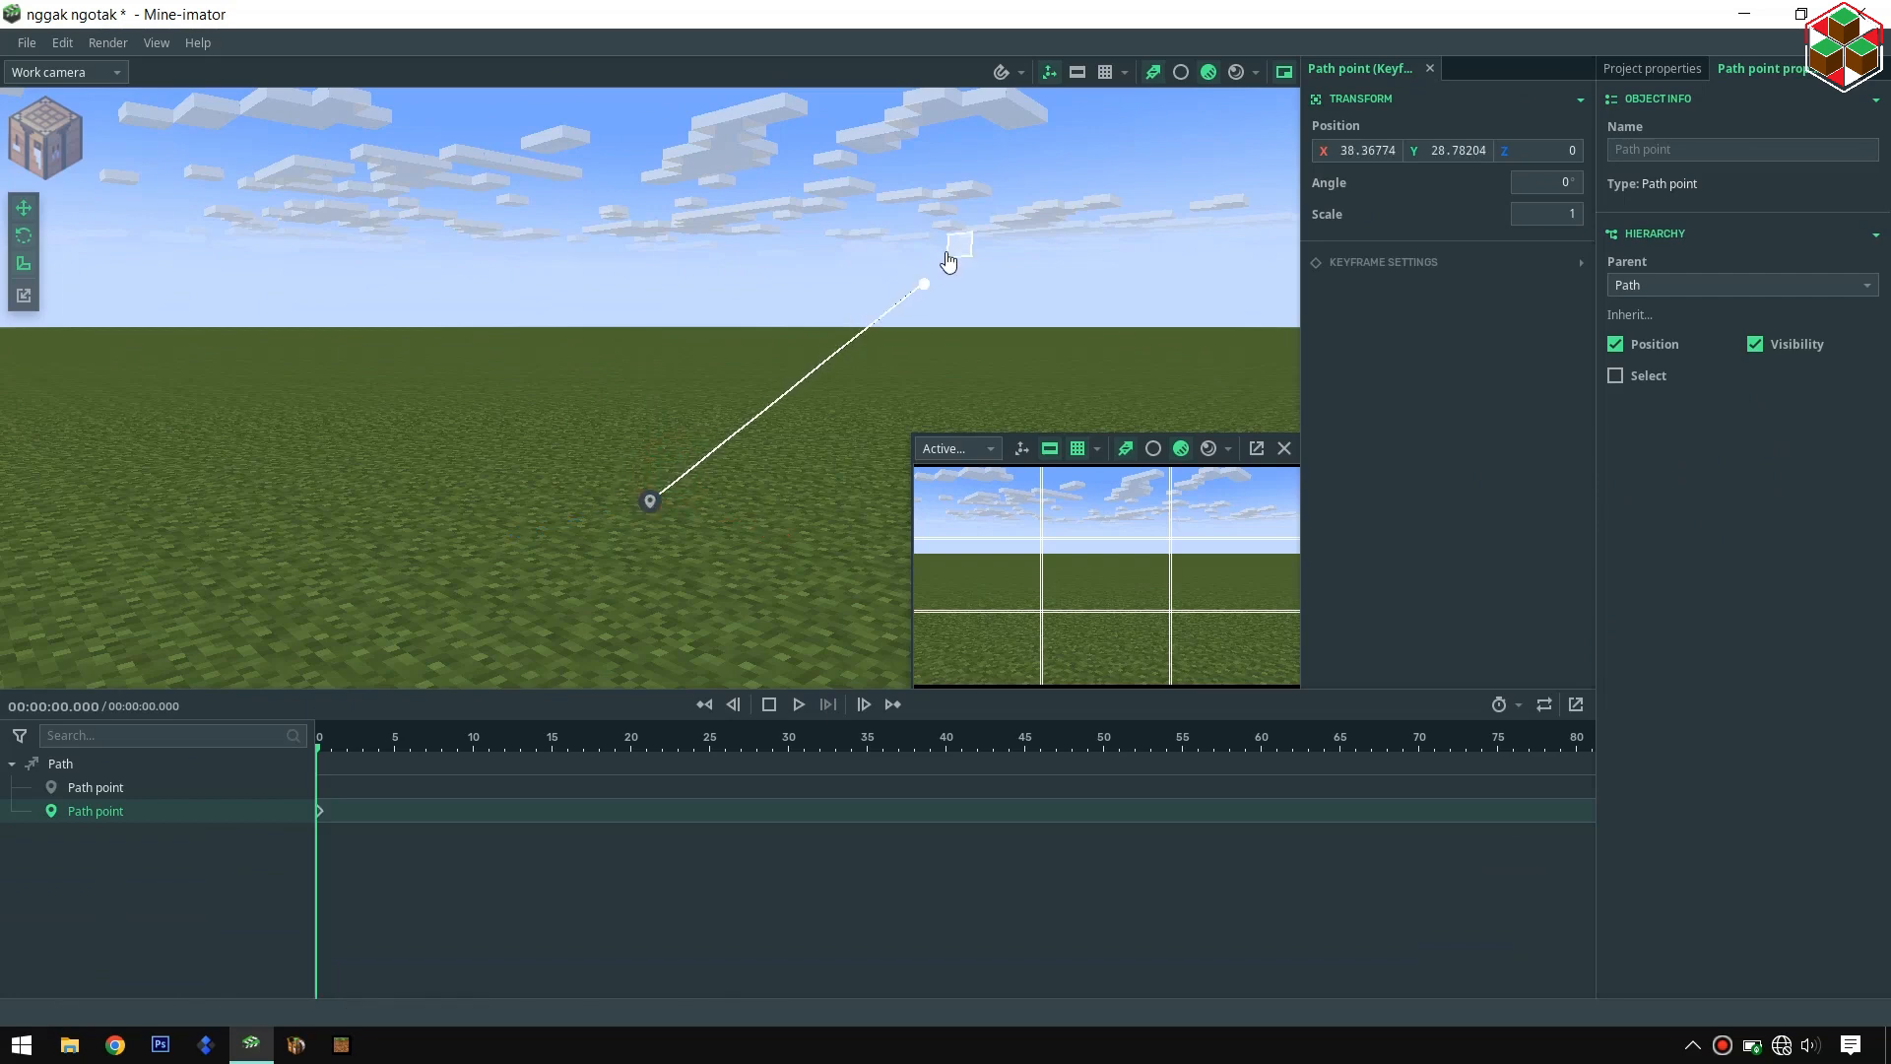
{"action": "left_click", "coordinate": [1120, 208]}
- Add a third path point and duplicate points to make five, spreading them out into a winding curve
{"action": "left_click", "coordinate": [61, 765]}
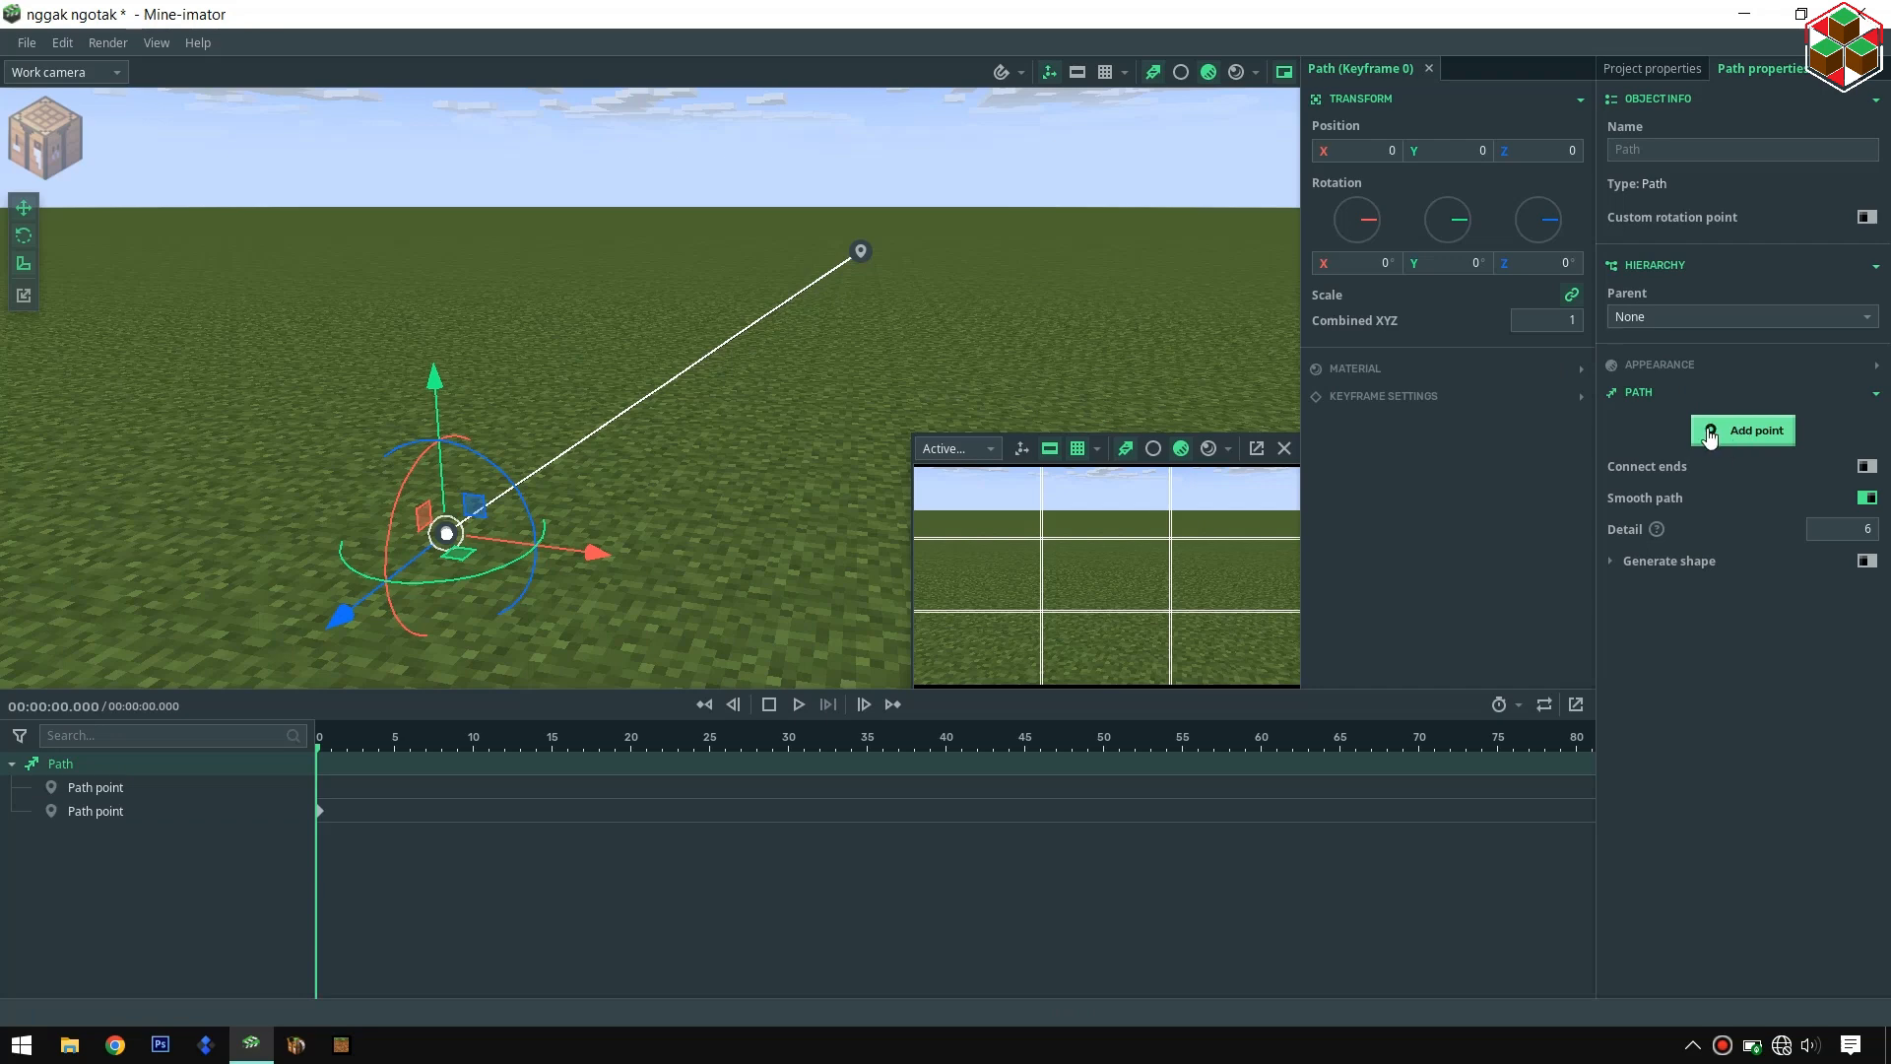
{"action": "left_click", "coordinate": [1742, 431]}
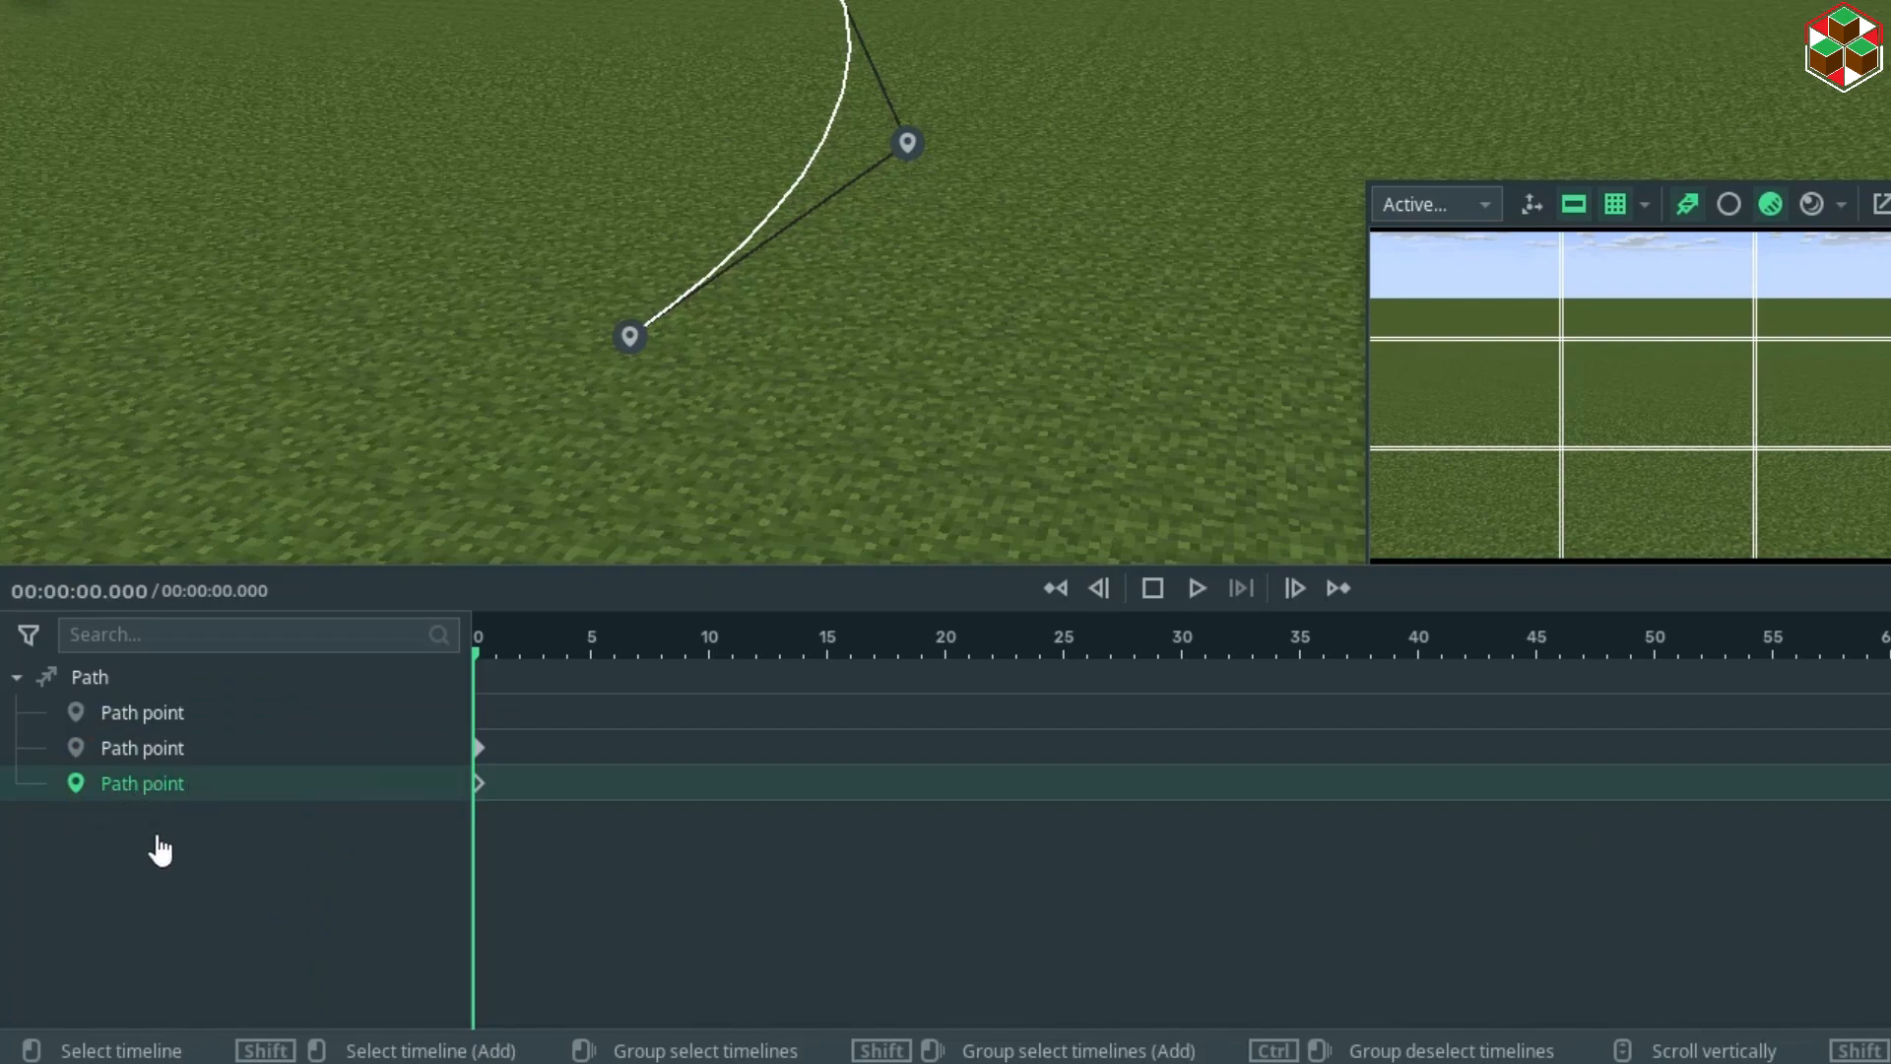
{"action": "key", "text": "ctrl+d"}
{"action": "left_click", "coordinate": [606, 204]}
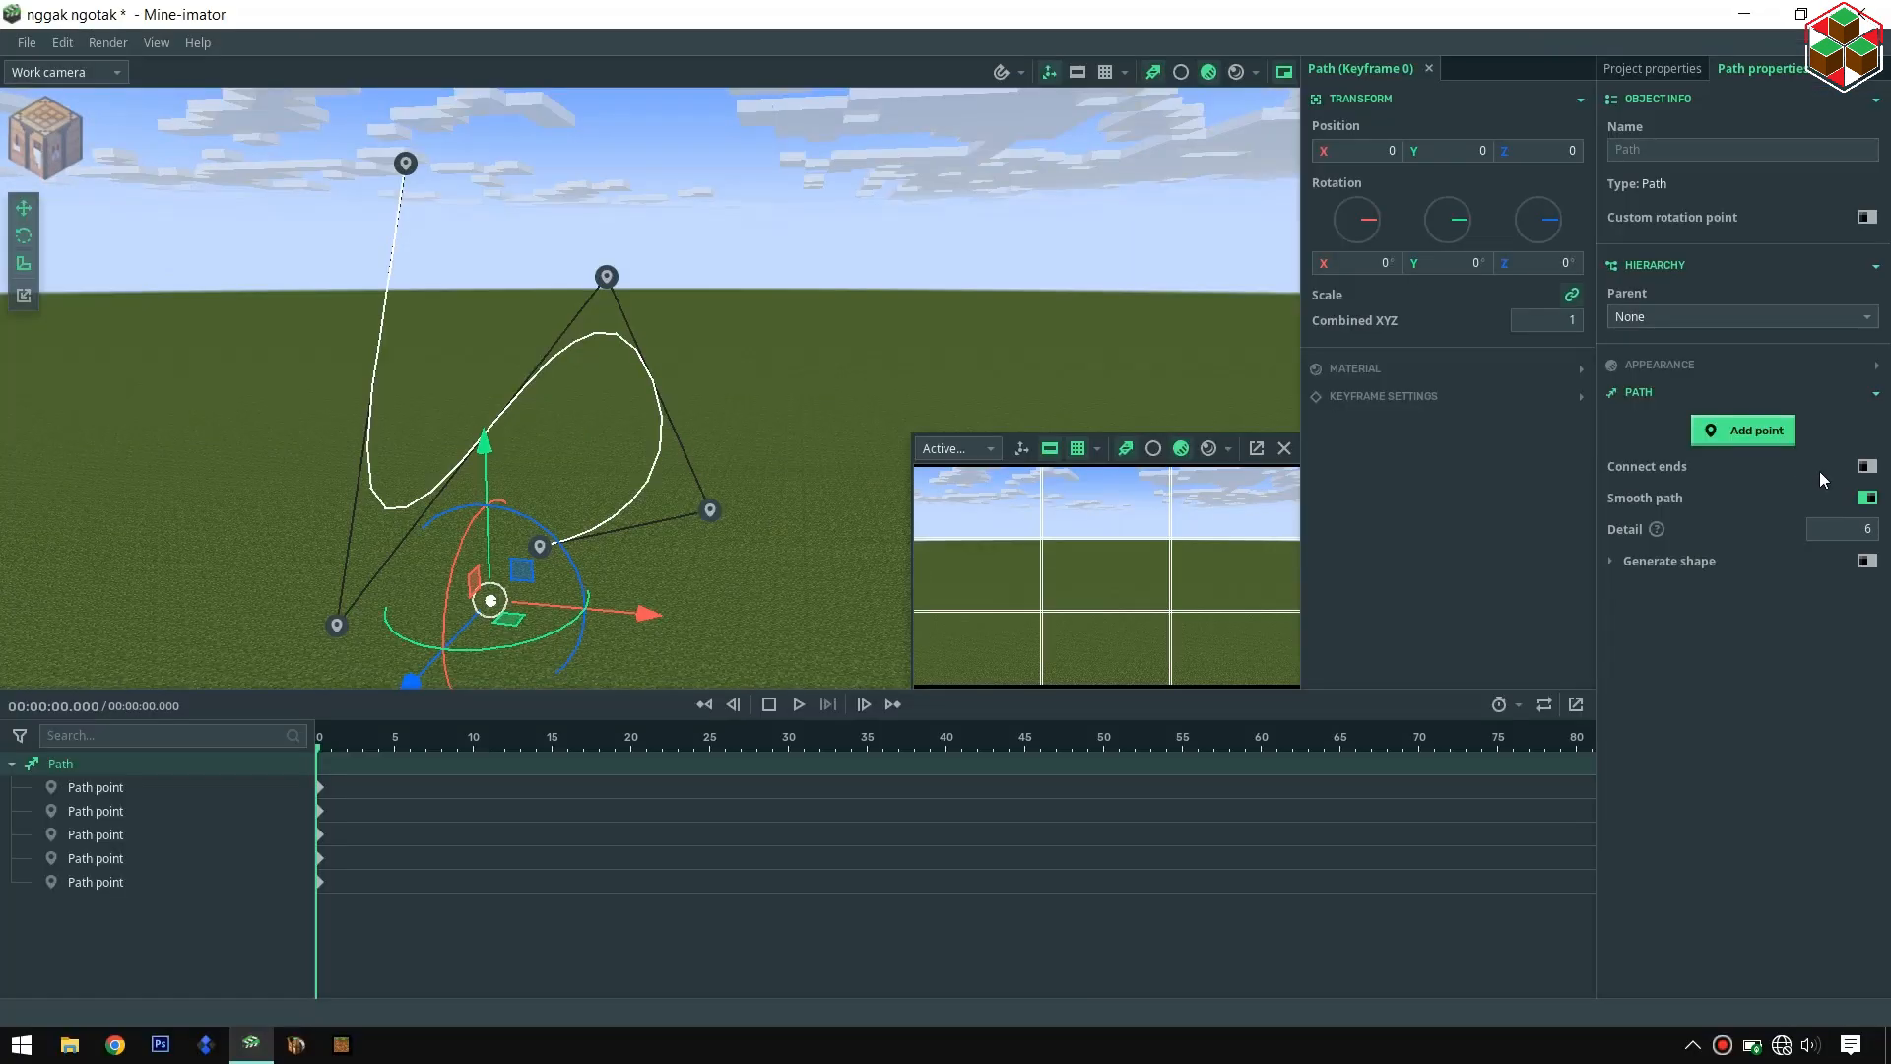
- Try the path with Connect ends on and with Smooth path off, restoring each option after comparing the curve
{"action": "left_click", "coordinate": [1867, 467]}
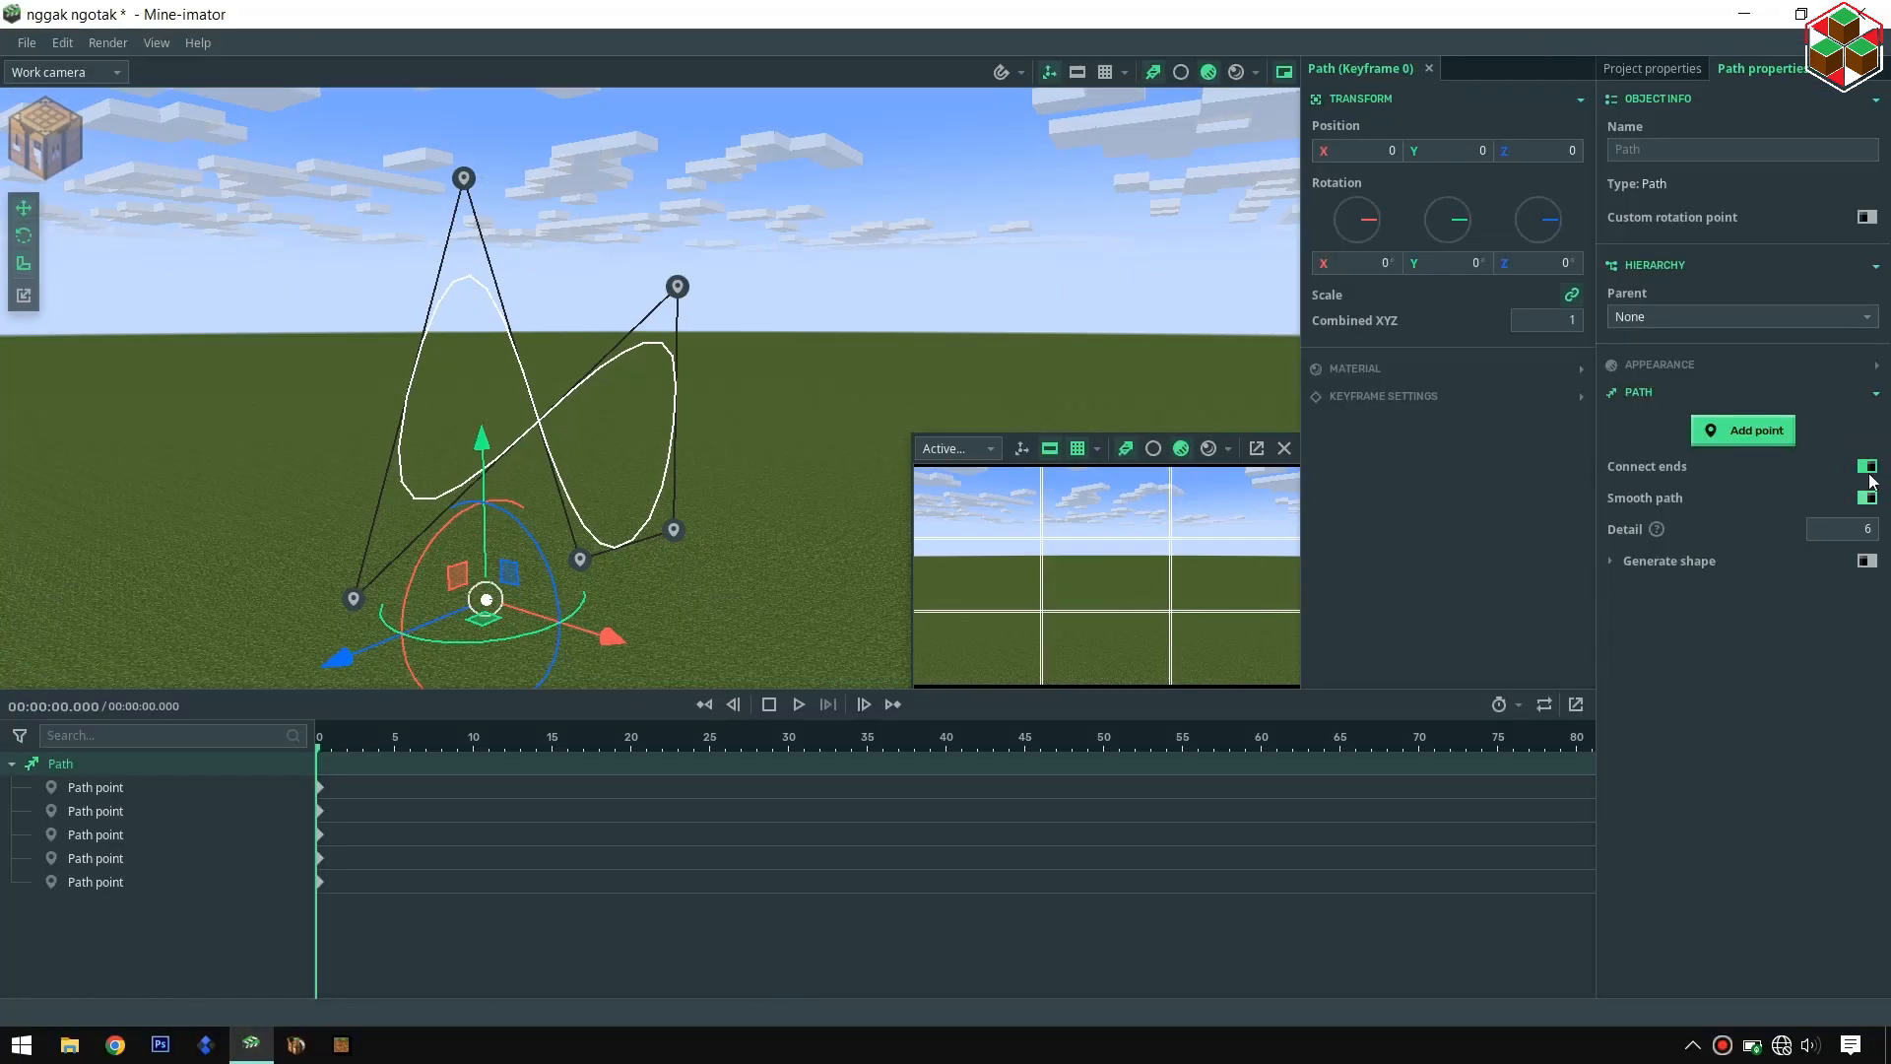
{"action": "left_click", "coordinate": [1868, 469]}
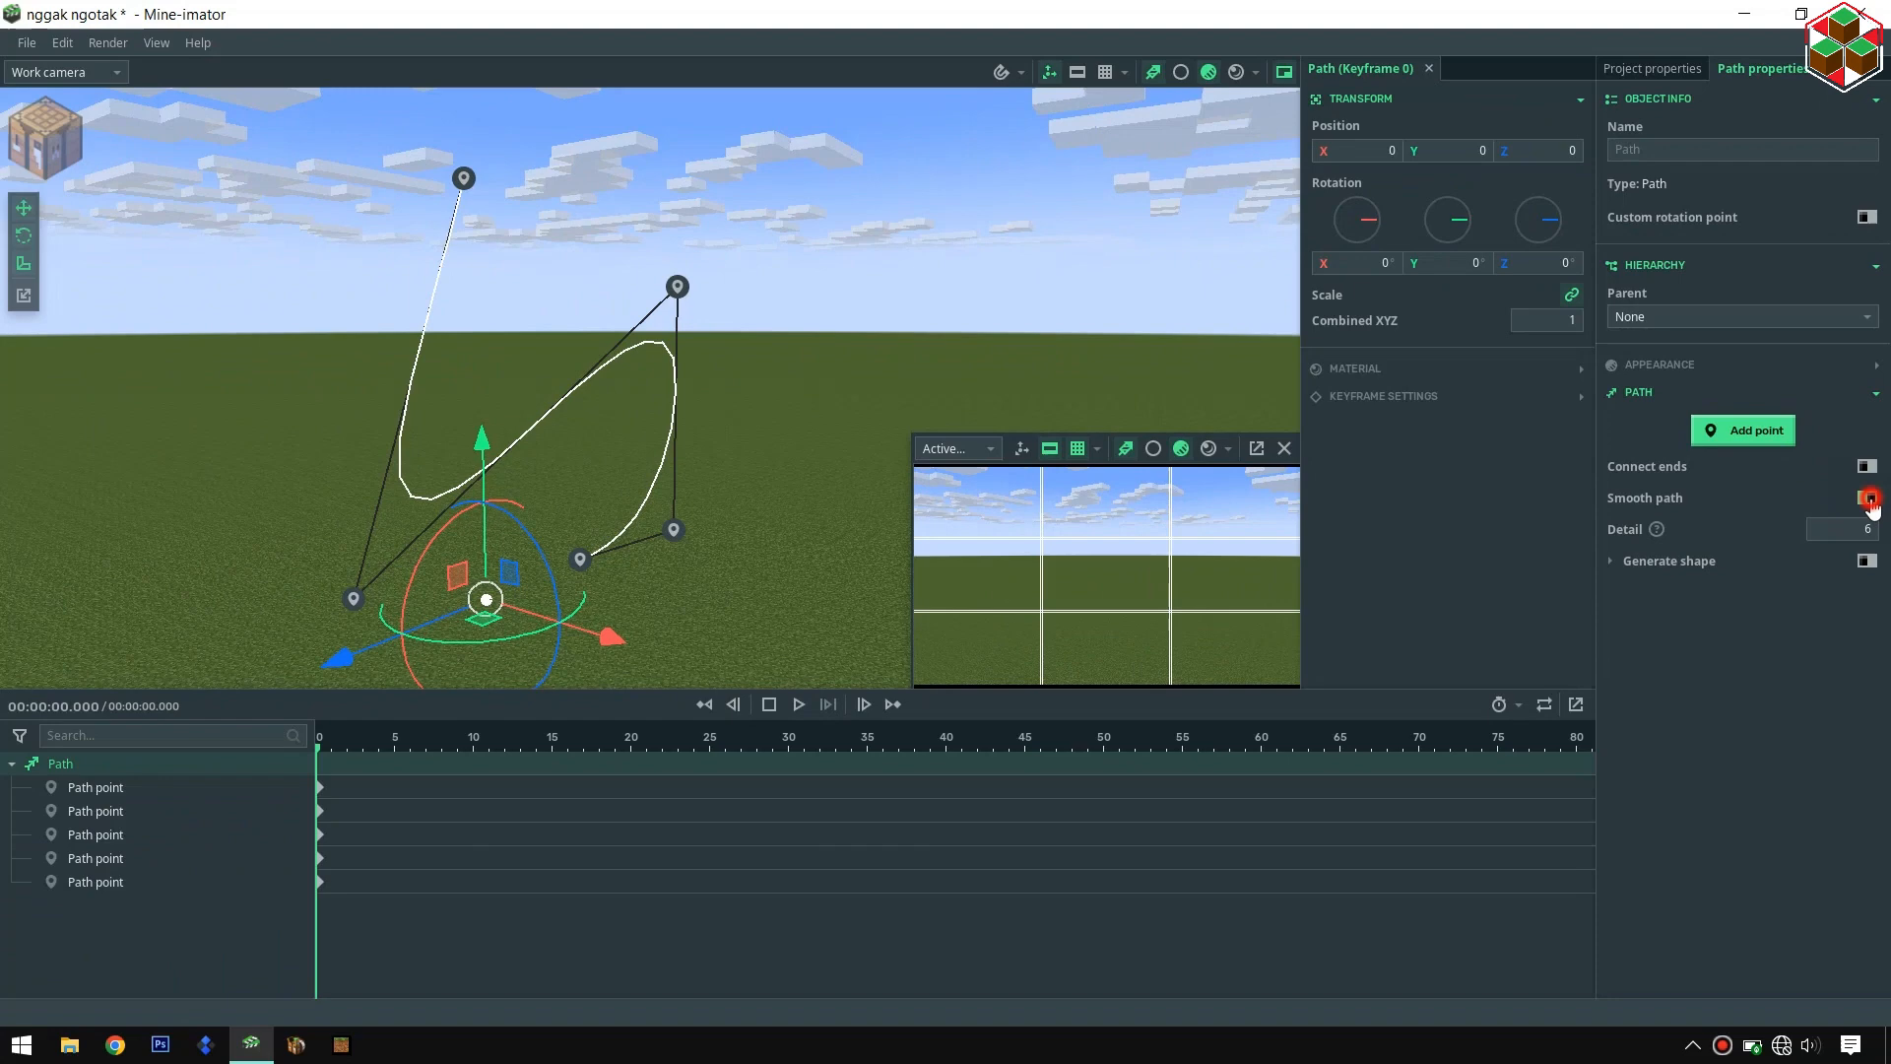
{"action": "left_click", "coordinate": [1856, 702]}
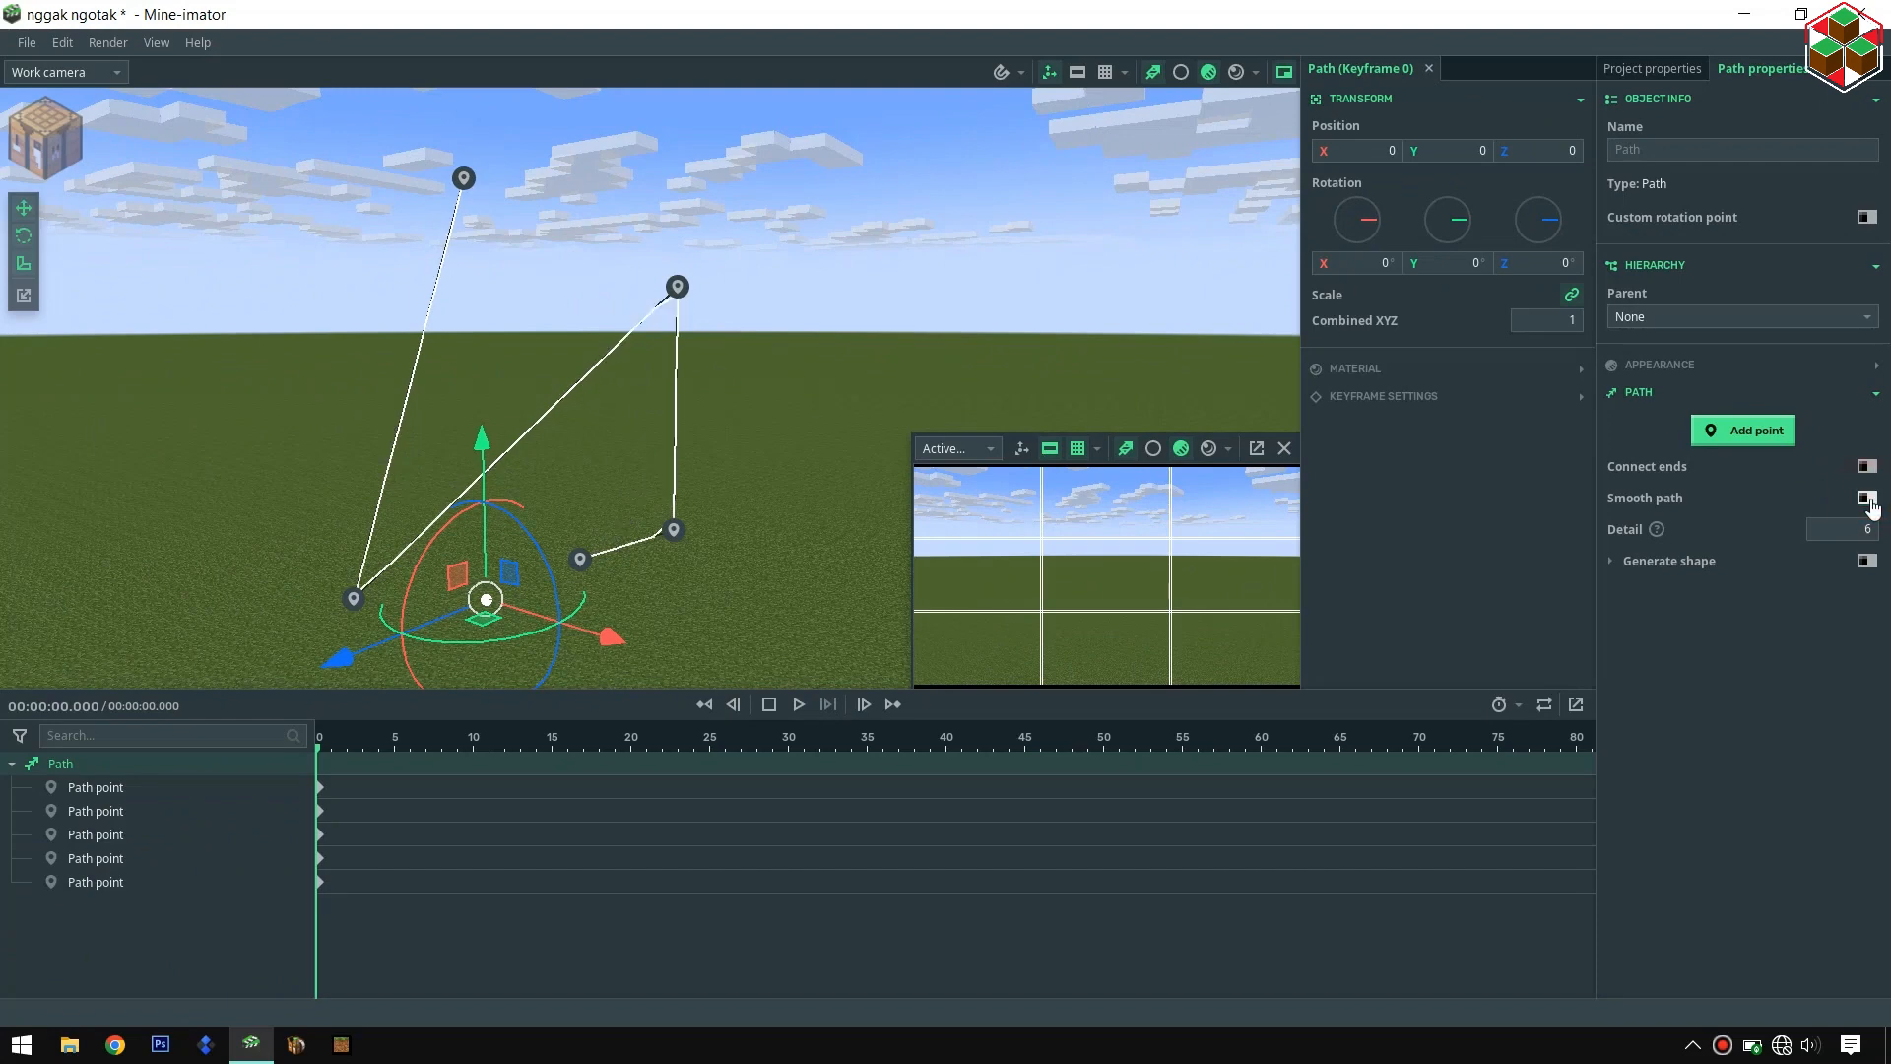
{"action": "middle_click_drag", "start_coordinate": [775, 423], "coordinate": [961, 300]}
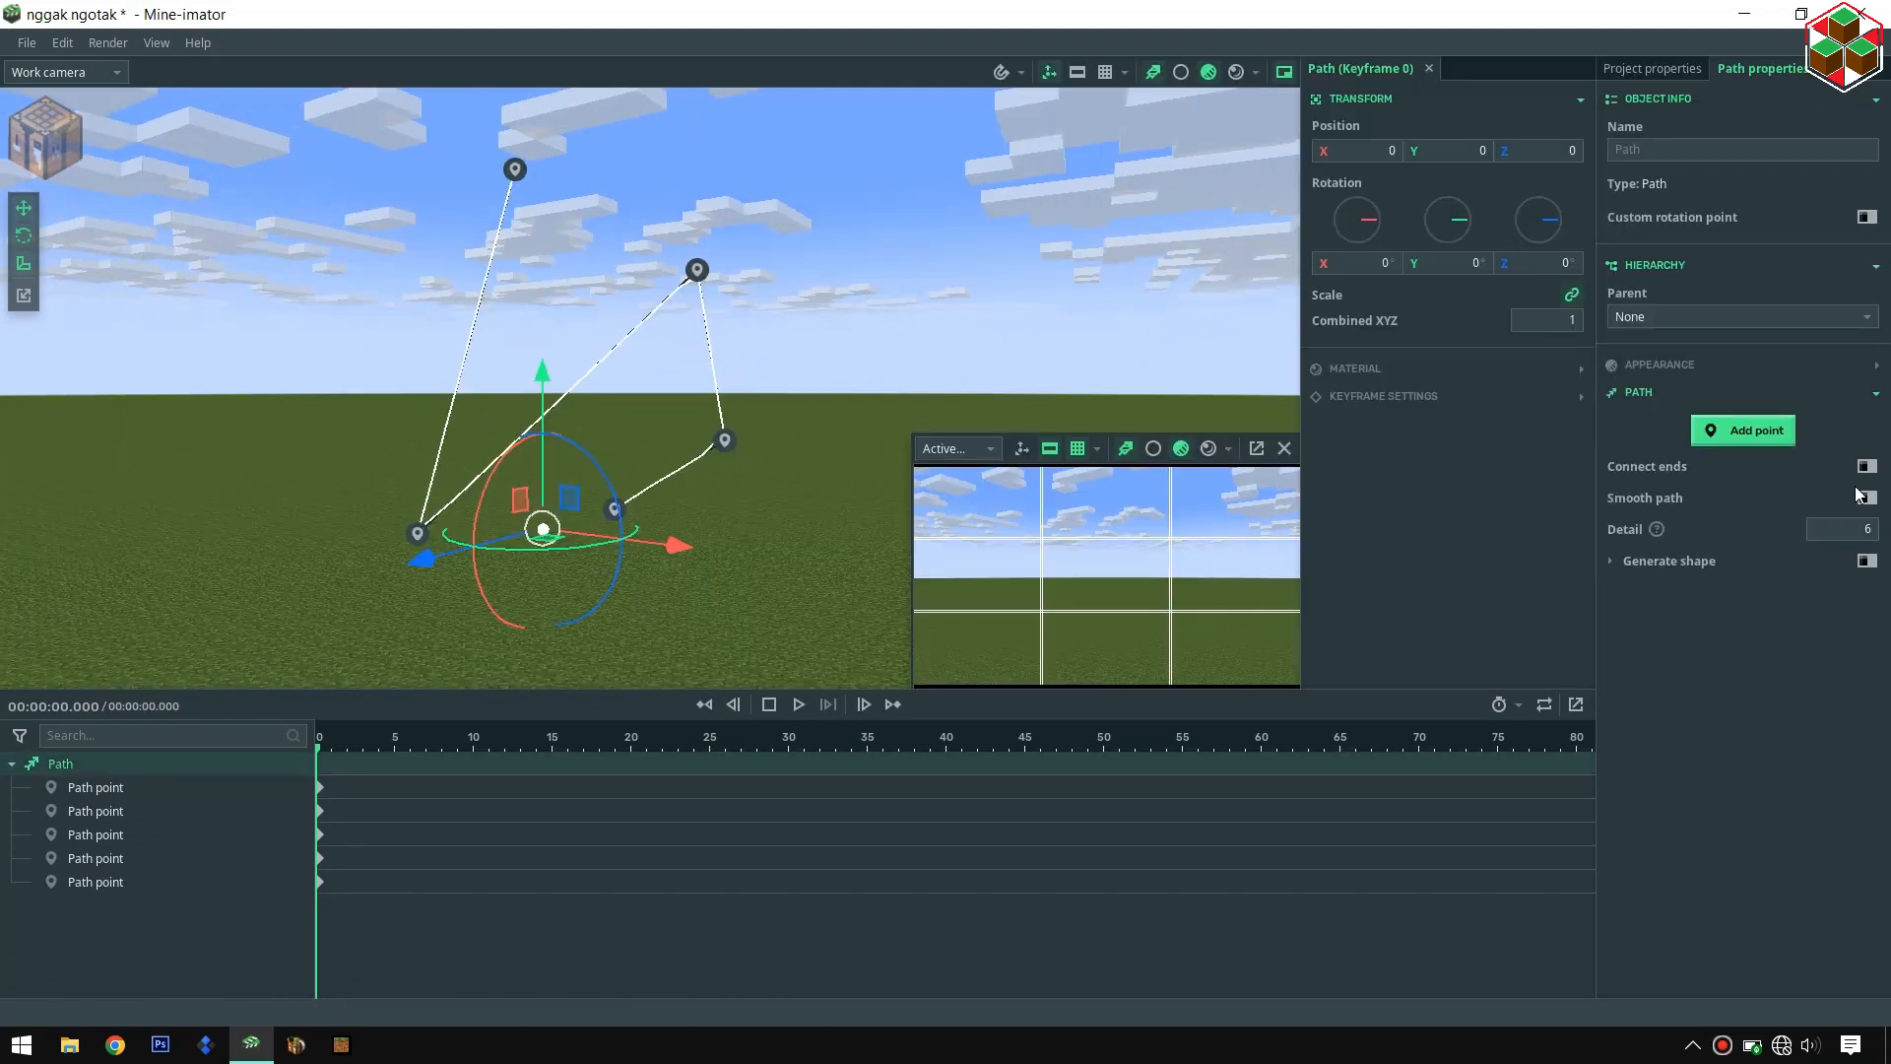
{"action": "left_click", "coordinate": [1867, 500]}
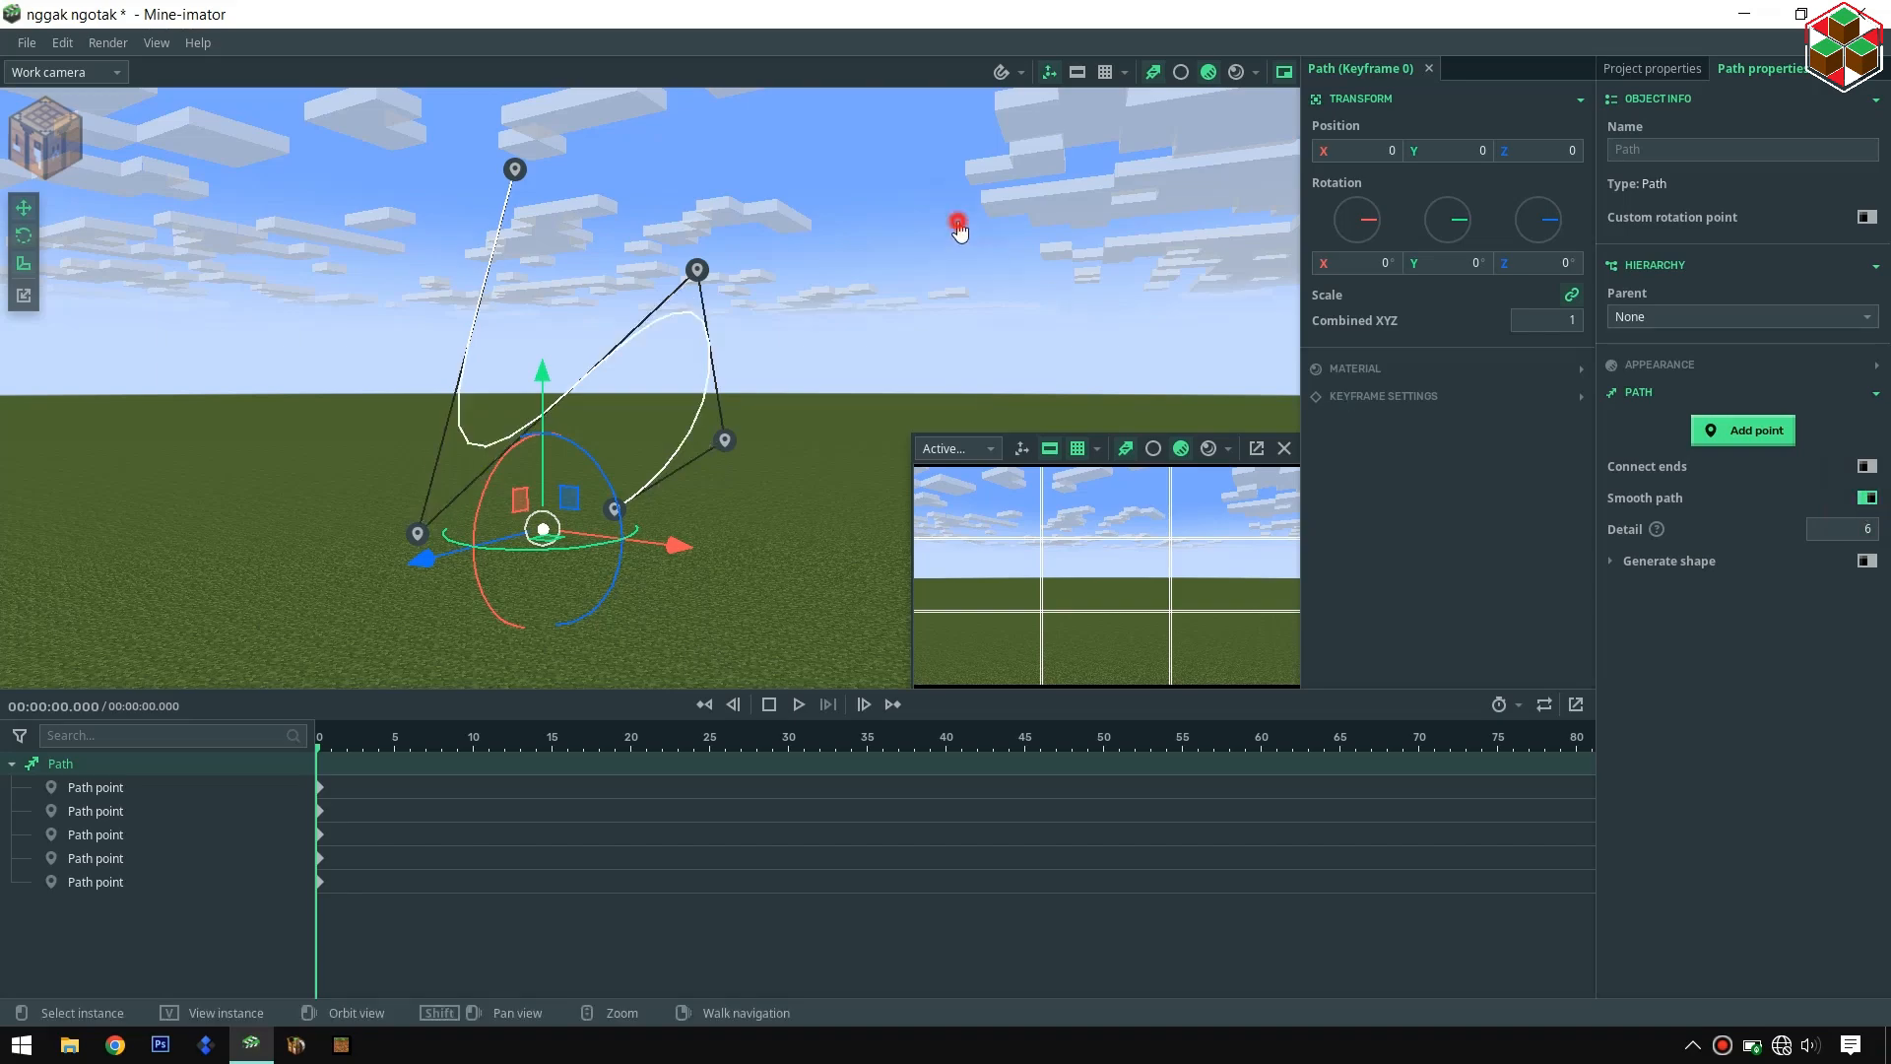
{"action": "left_click", "coordinate": [975, 246]}
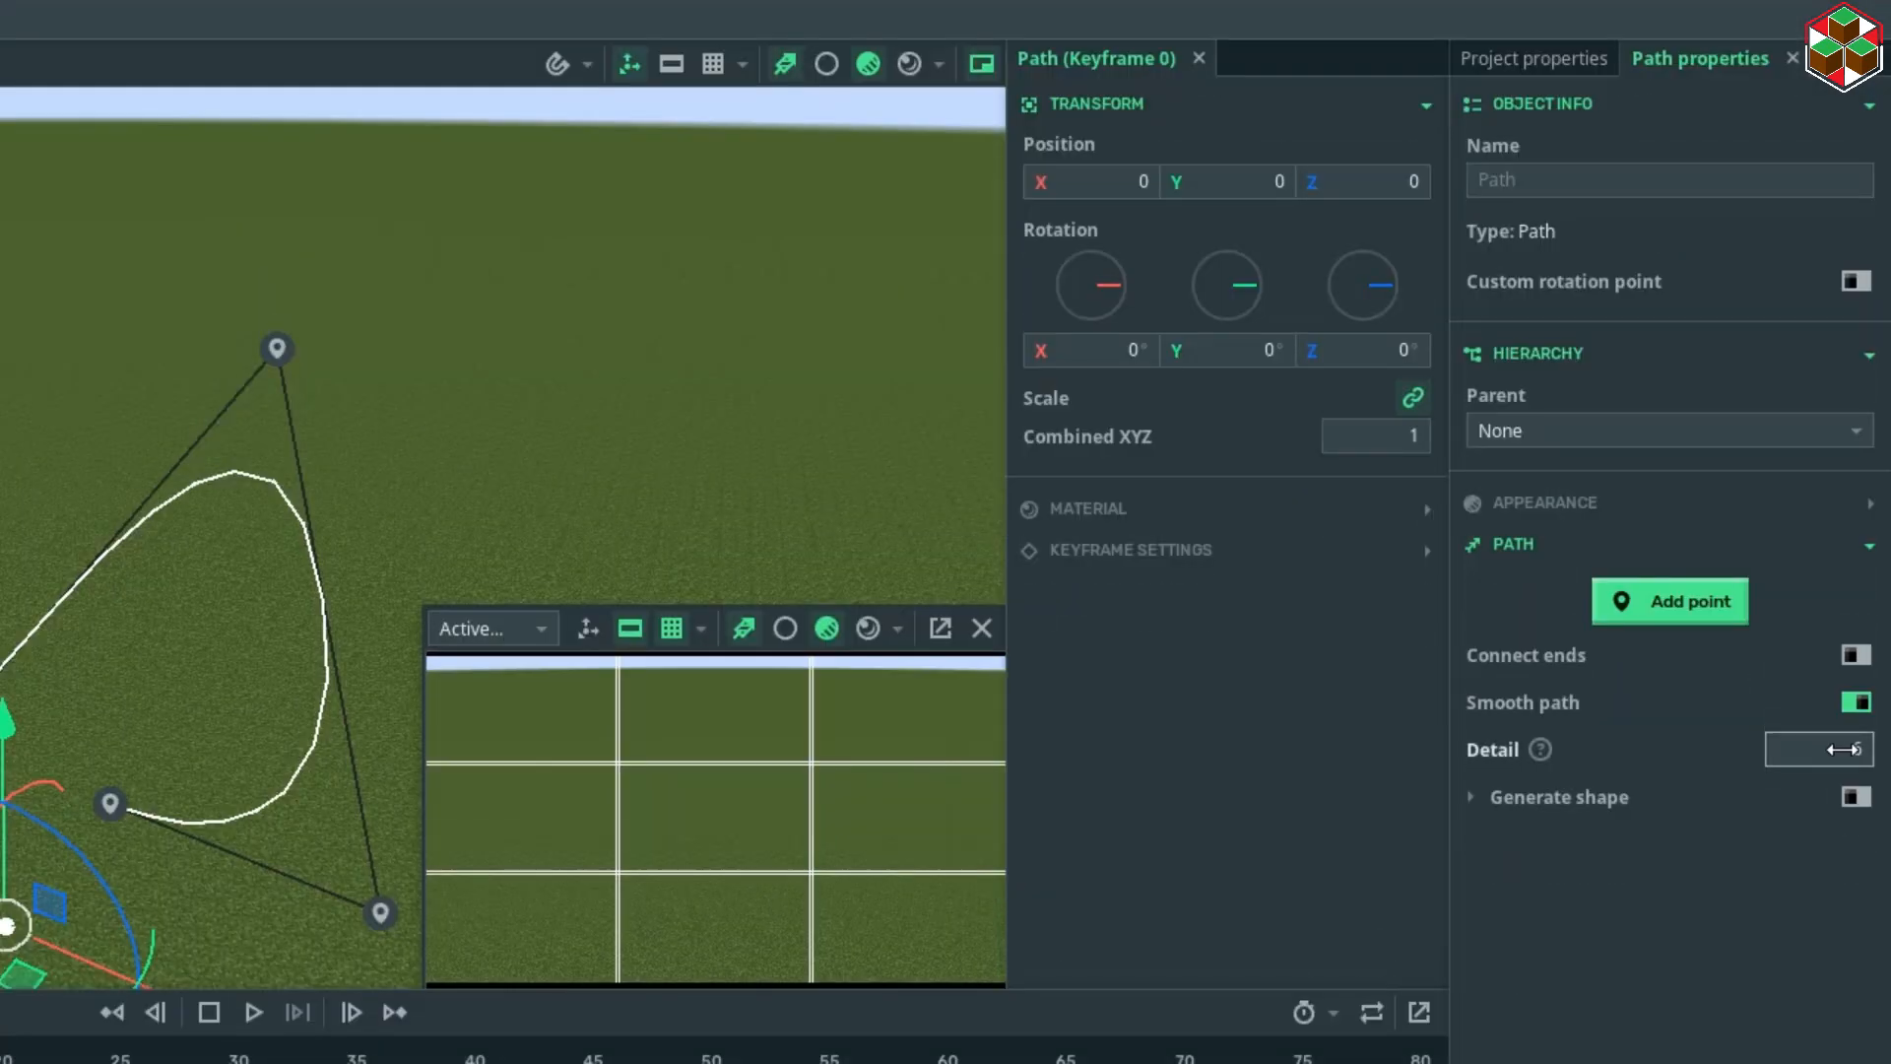
- Set the path's Detail to 16 and enable Generate shape
{"action": "left_click_drag", "start_coordinate": [1843, 748], "coordinate": [1816, 749]}
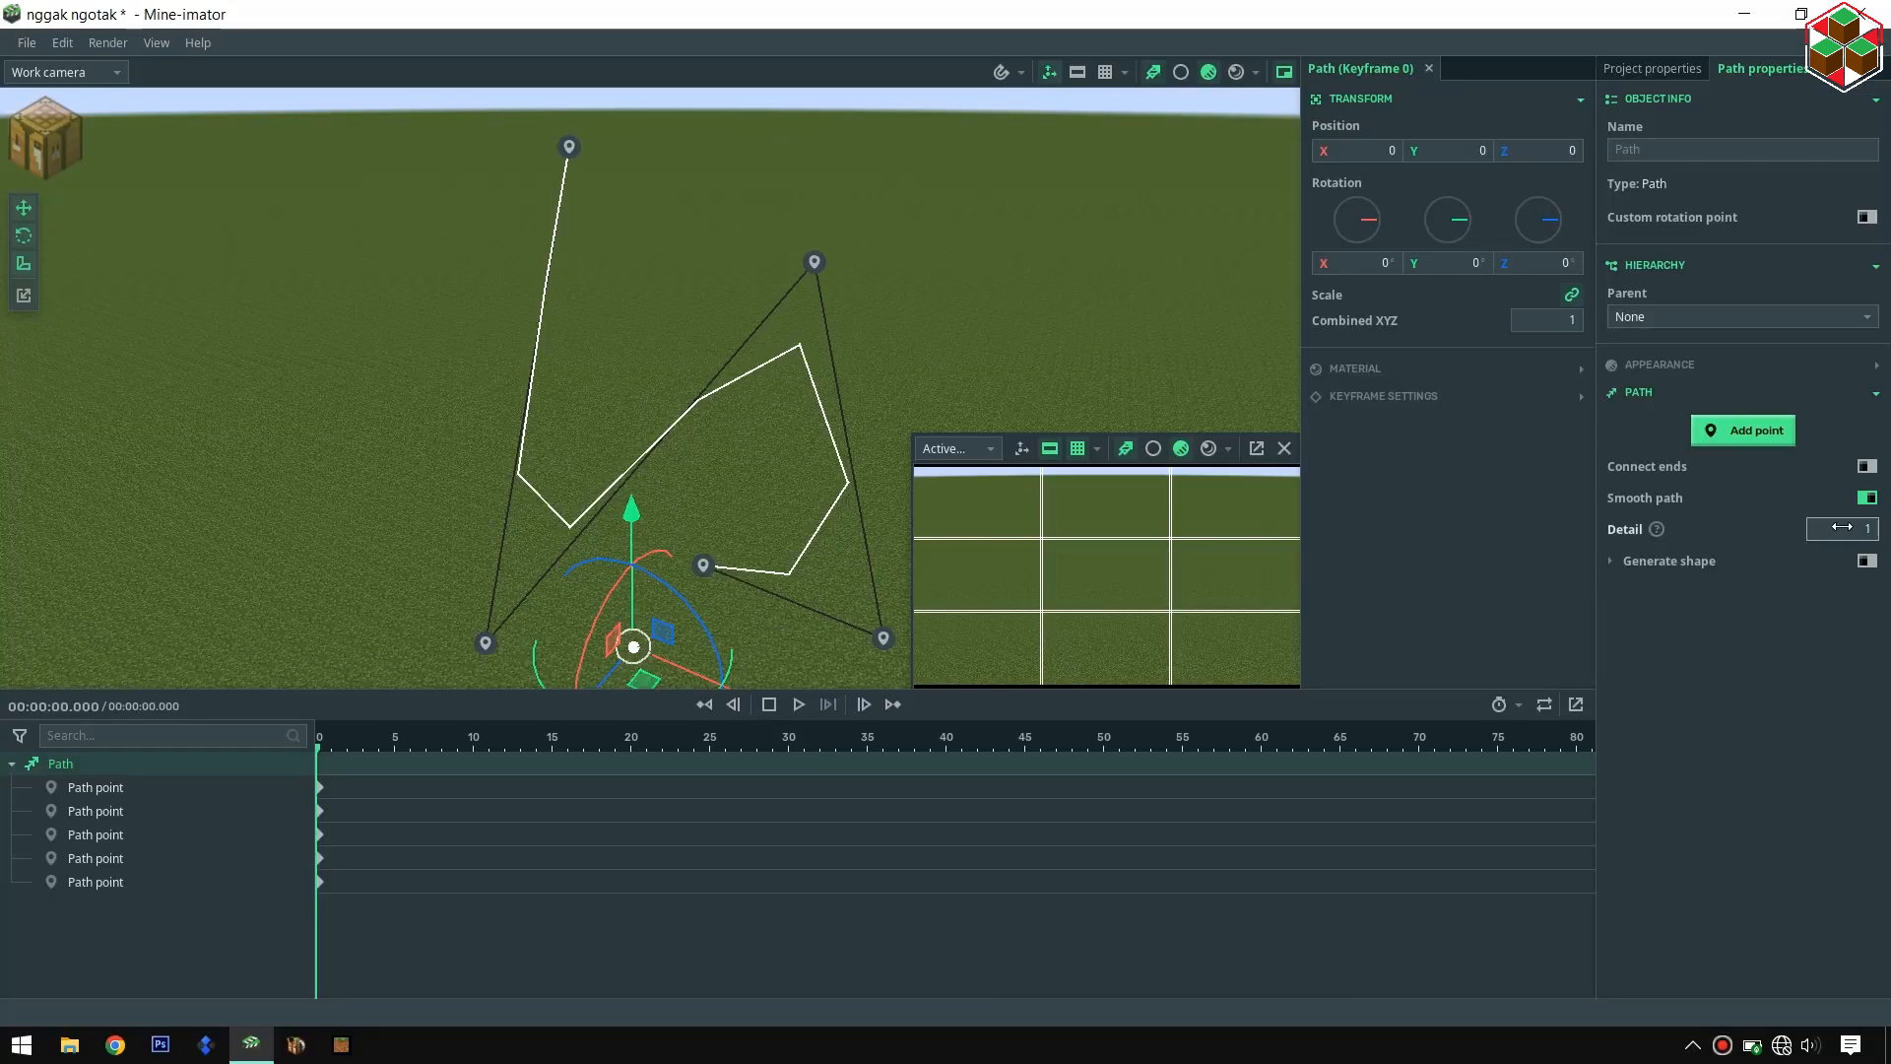
{"action": "left_click_drag", "start_coordinate": [1842, 527], "coordinate": [1854, 530]}
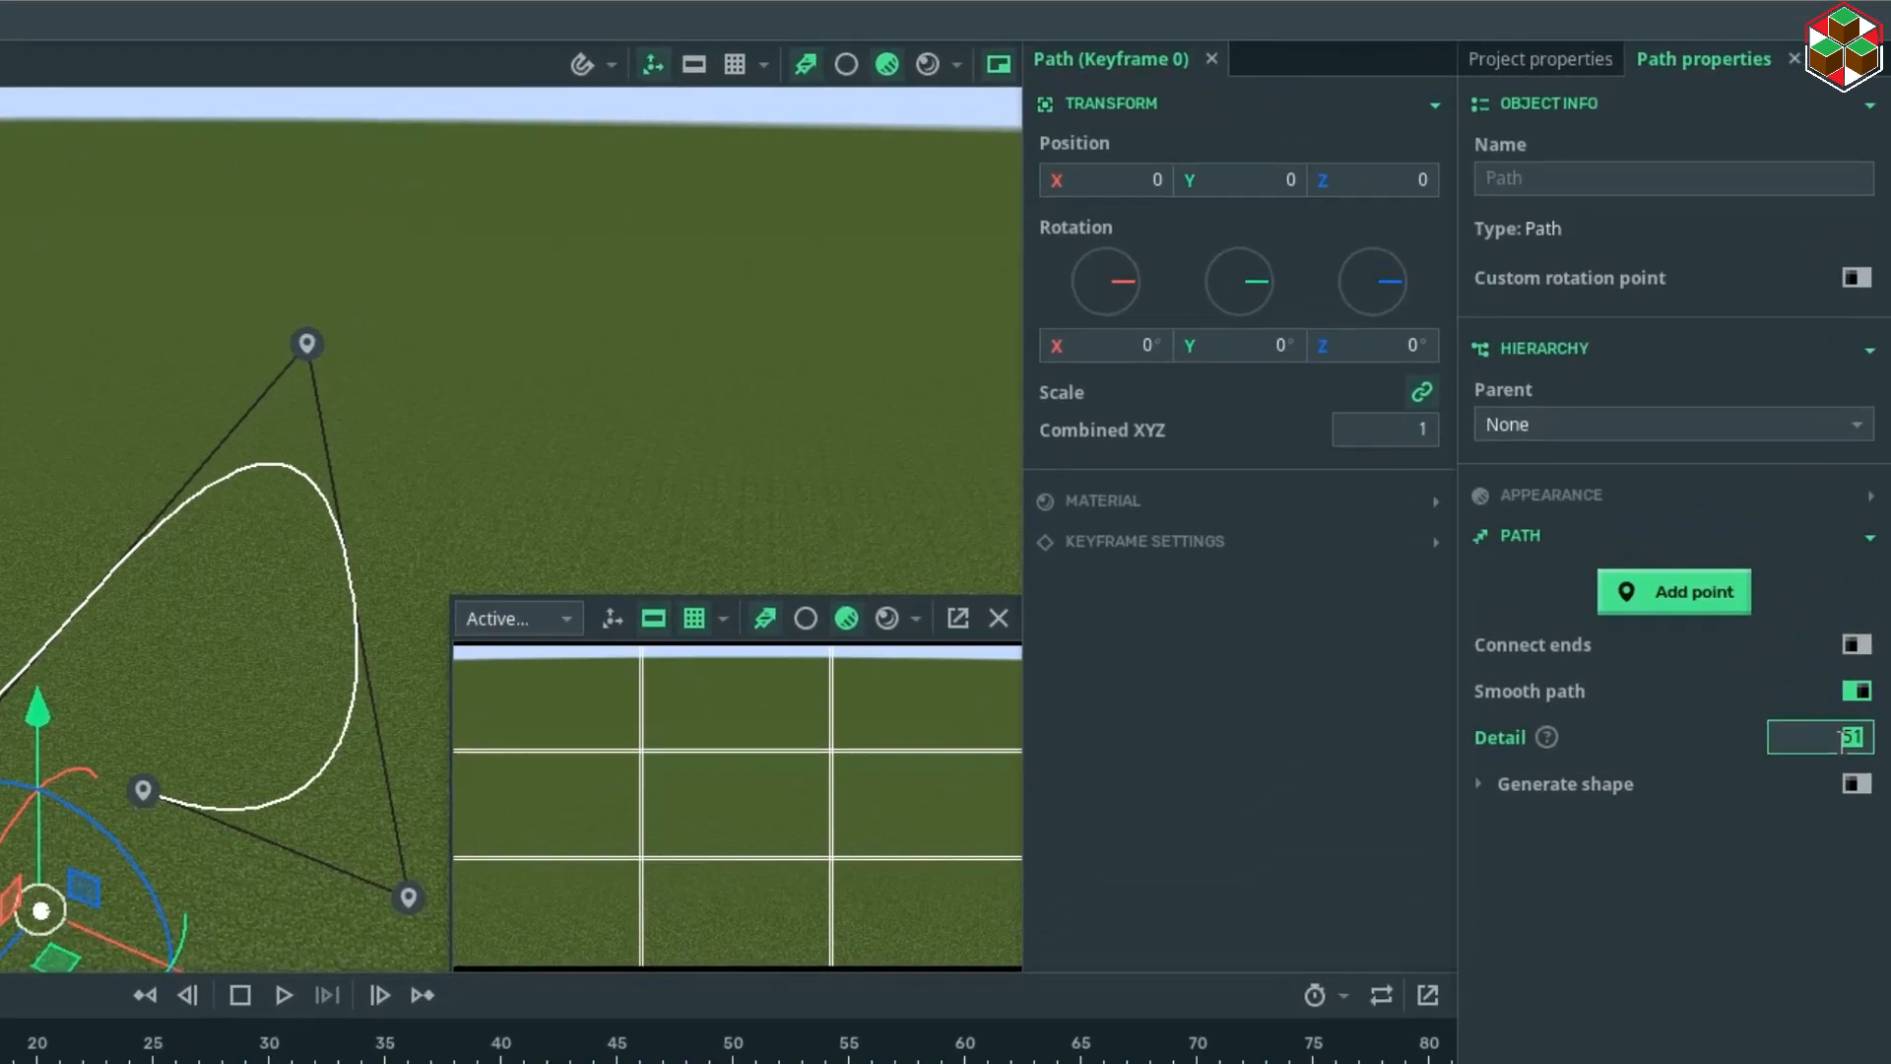
{"action": "type", "text": "16"}
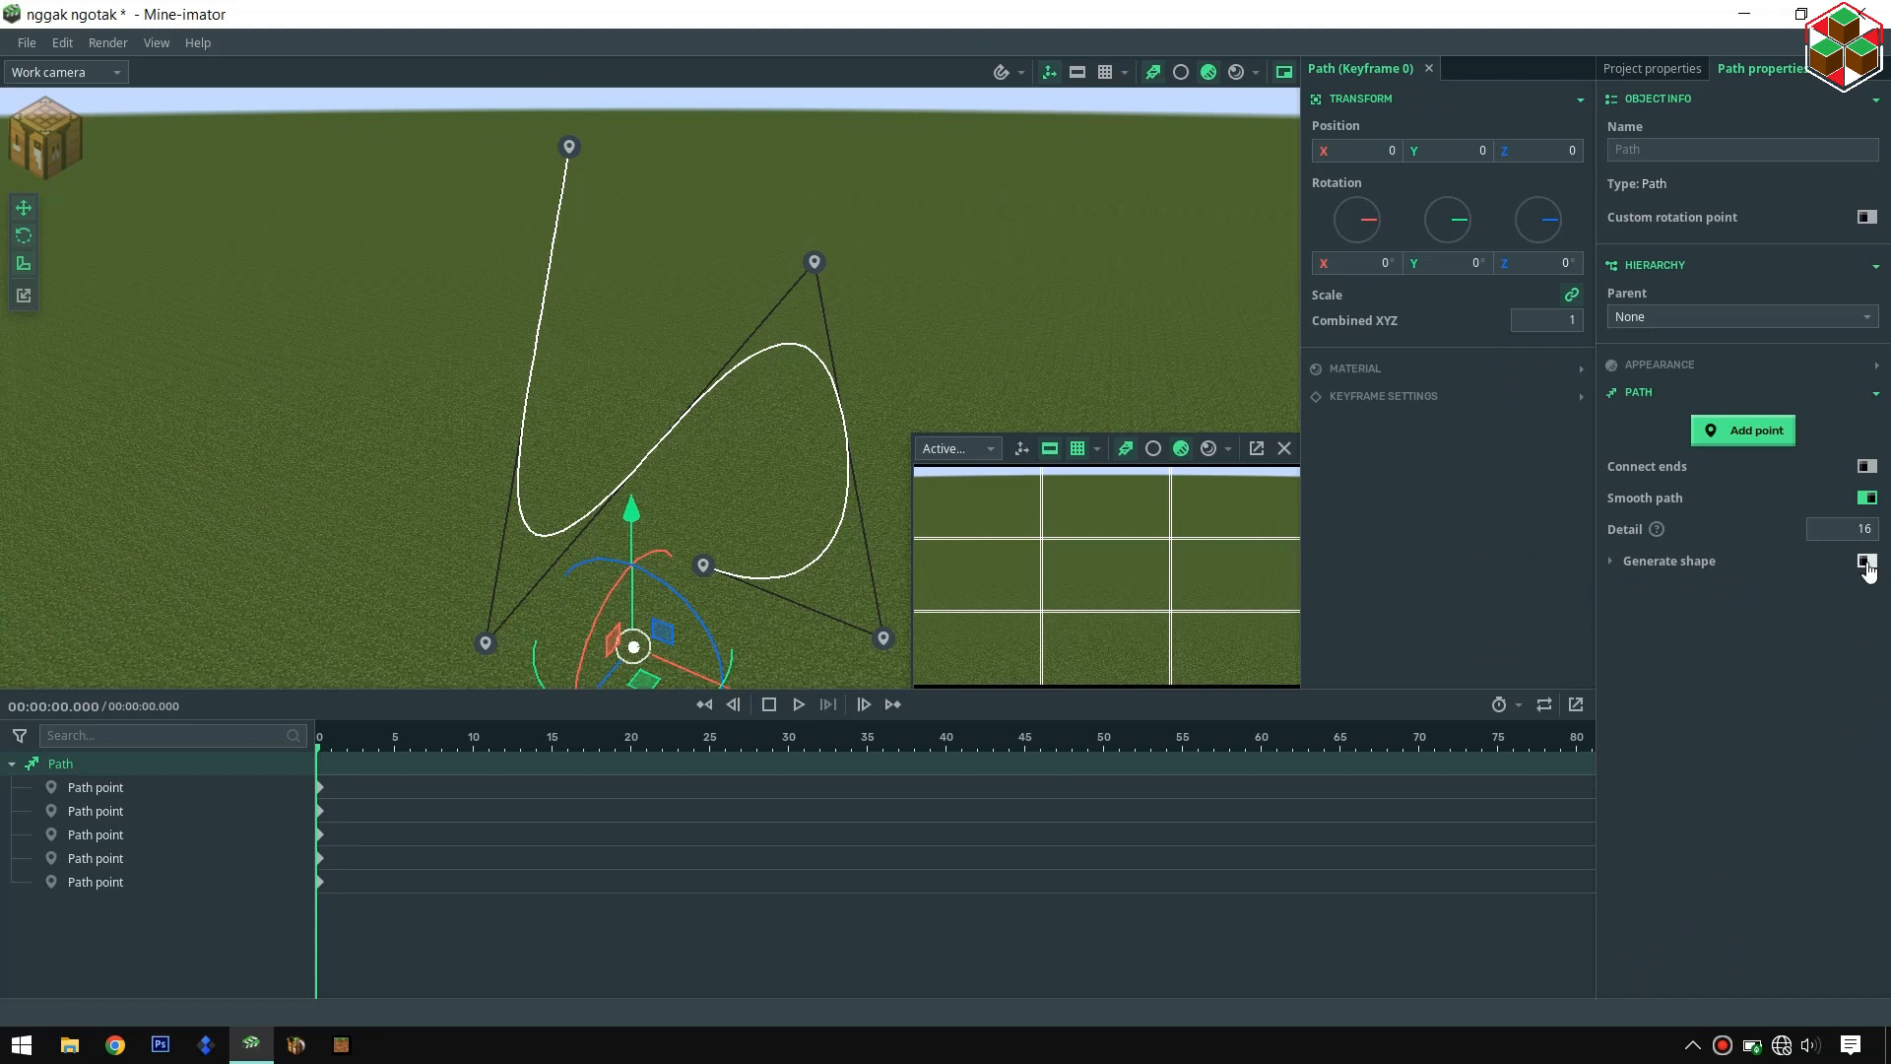
{"action": "left_click", "coordinate": [1867, 562]}
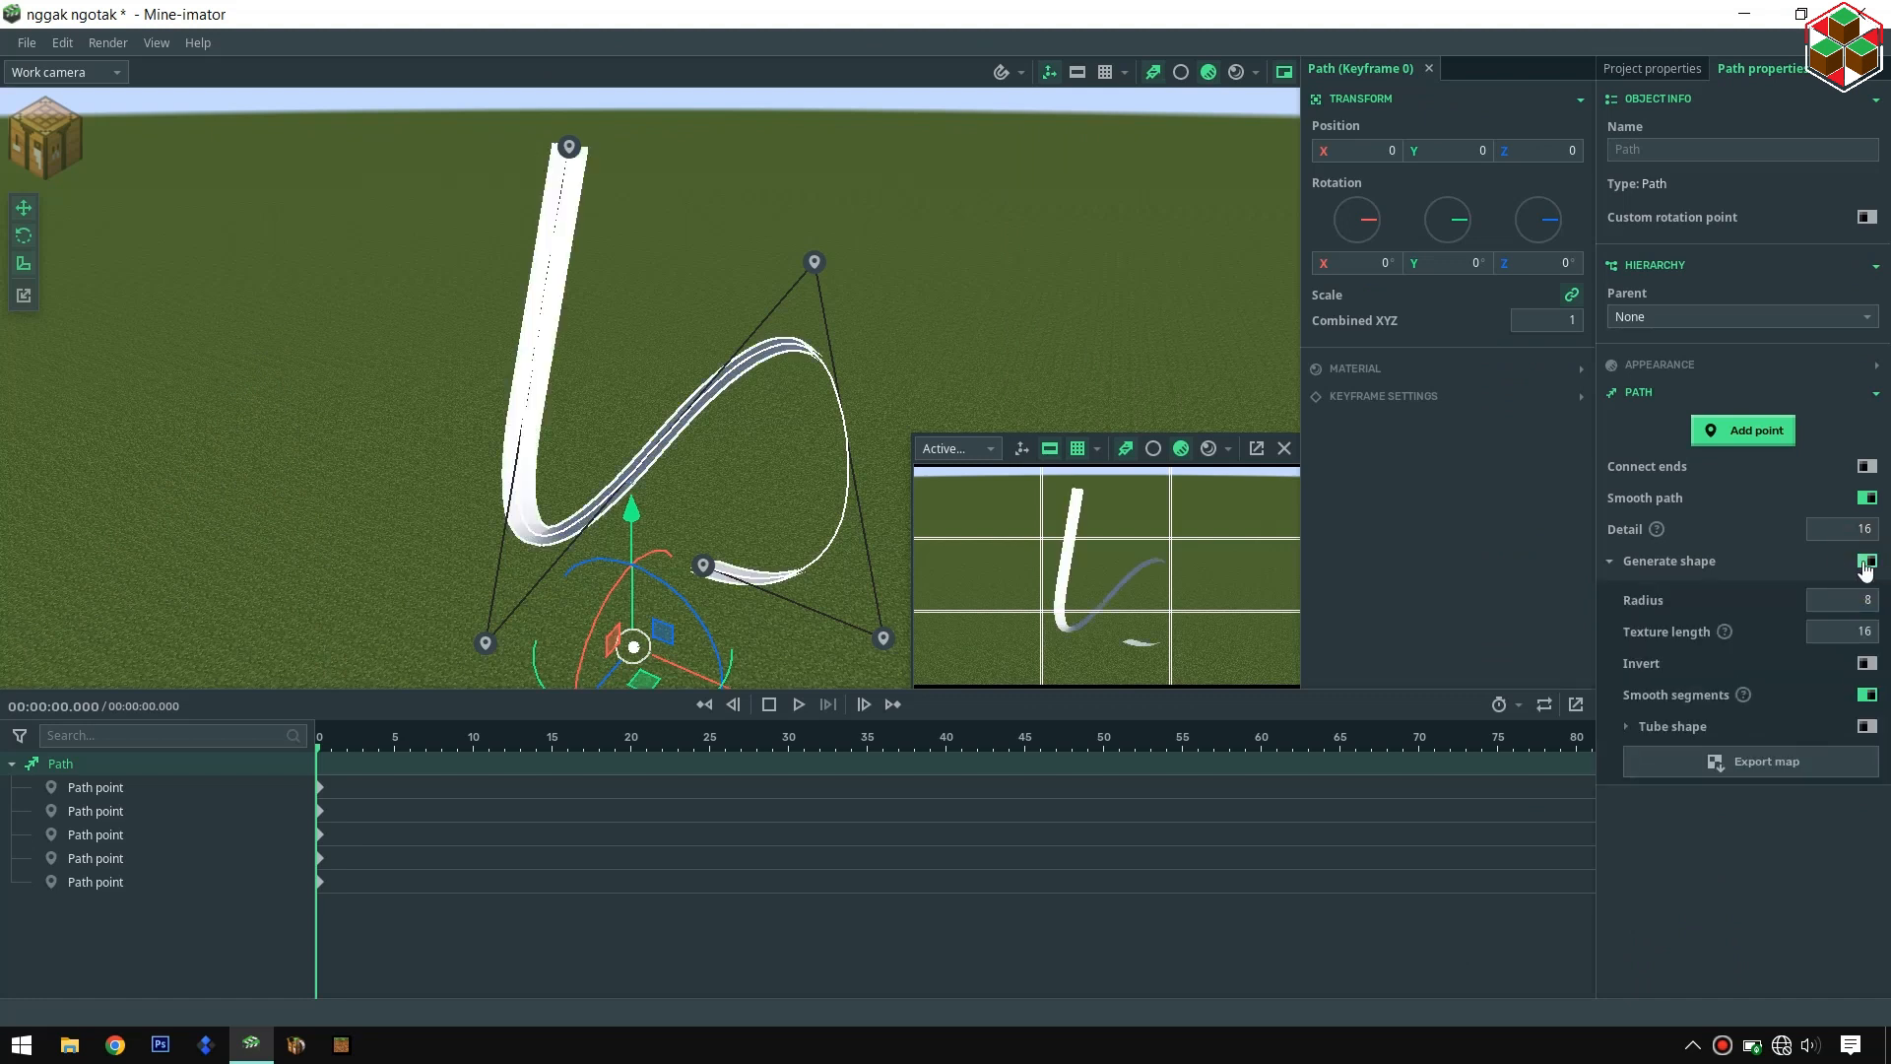
- Import rail.png from the block textures folder and apply it as the path's material texture
{"action": "left_click", "coordinate": [1355, 370]}
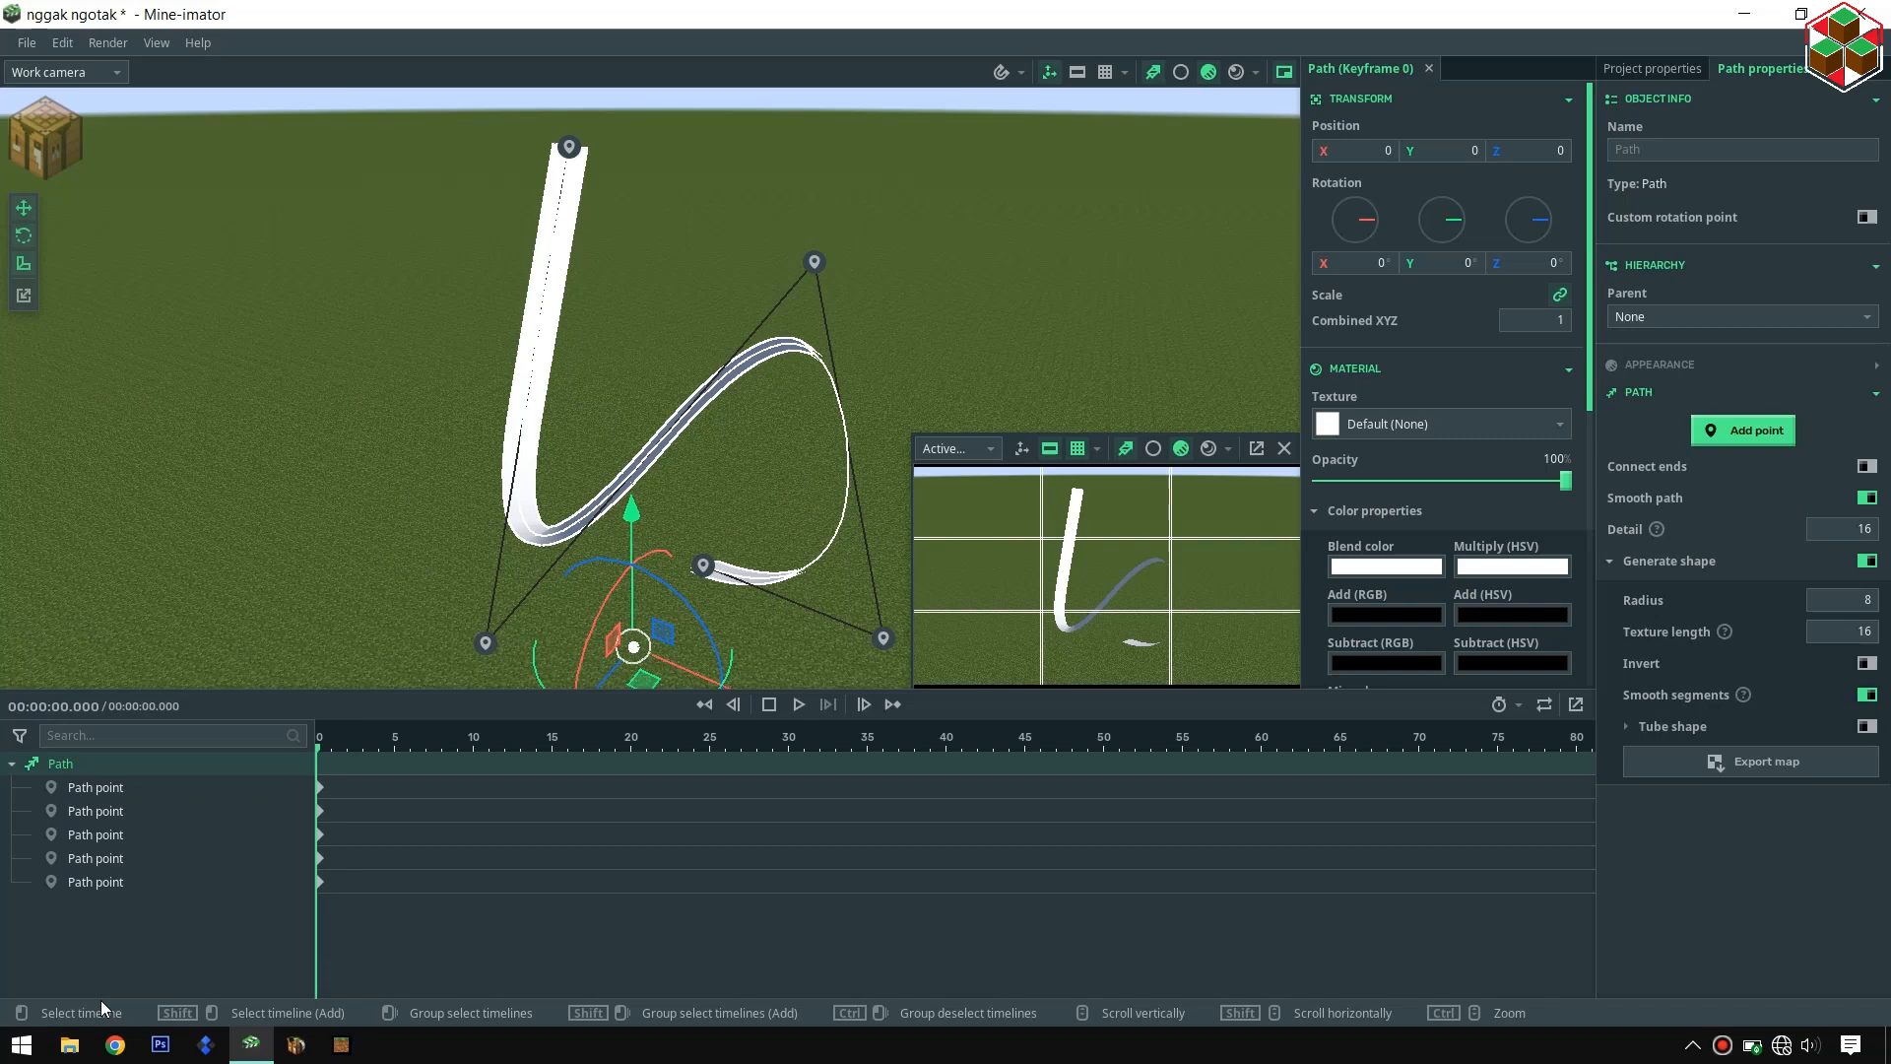
{"action": "left_click", "coordinate": [69, 1044]}
{"action": "left_click_drag", "start_coordinate": [512, 279], "coordinate": [1047, 346]}
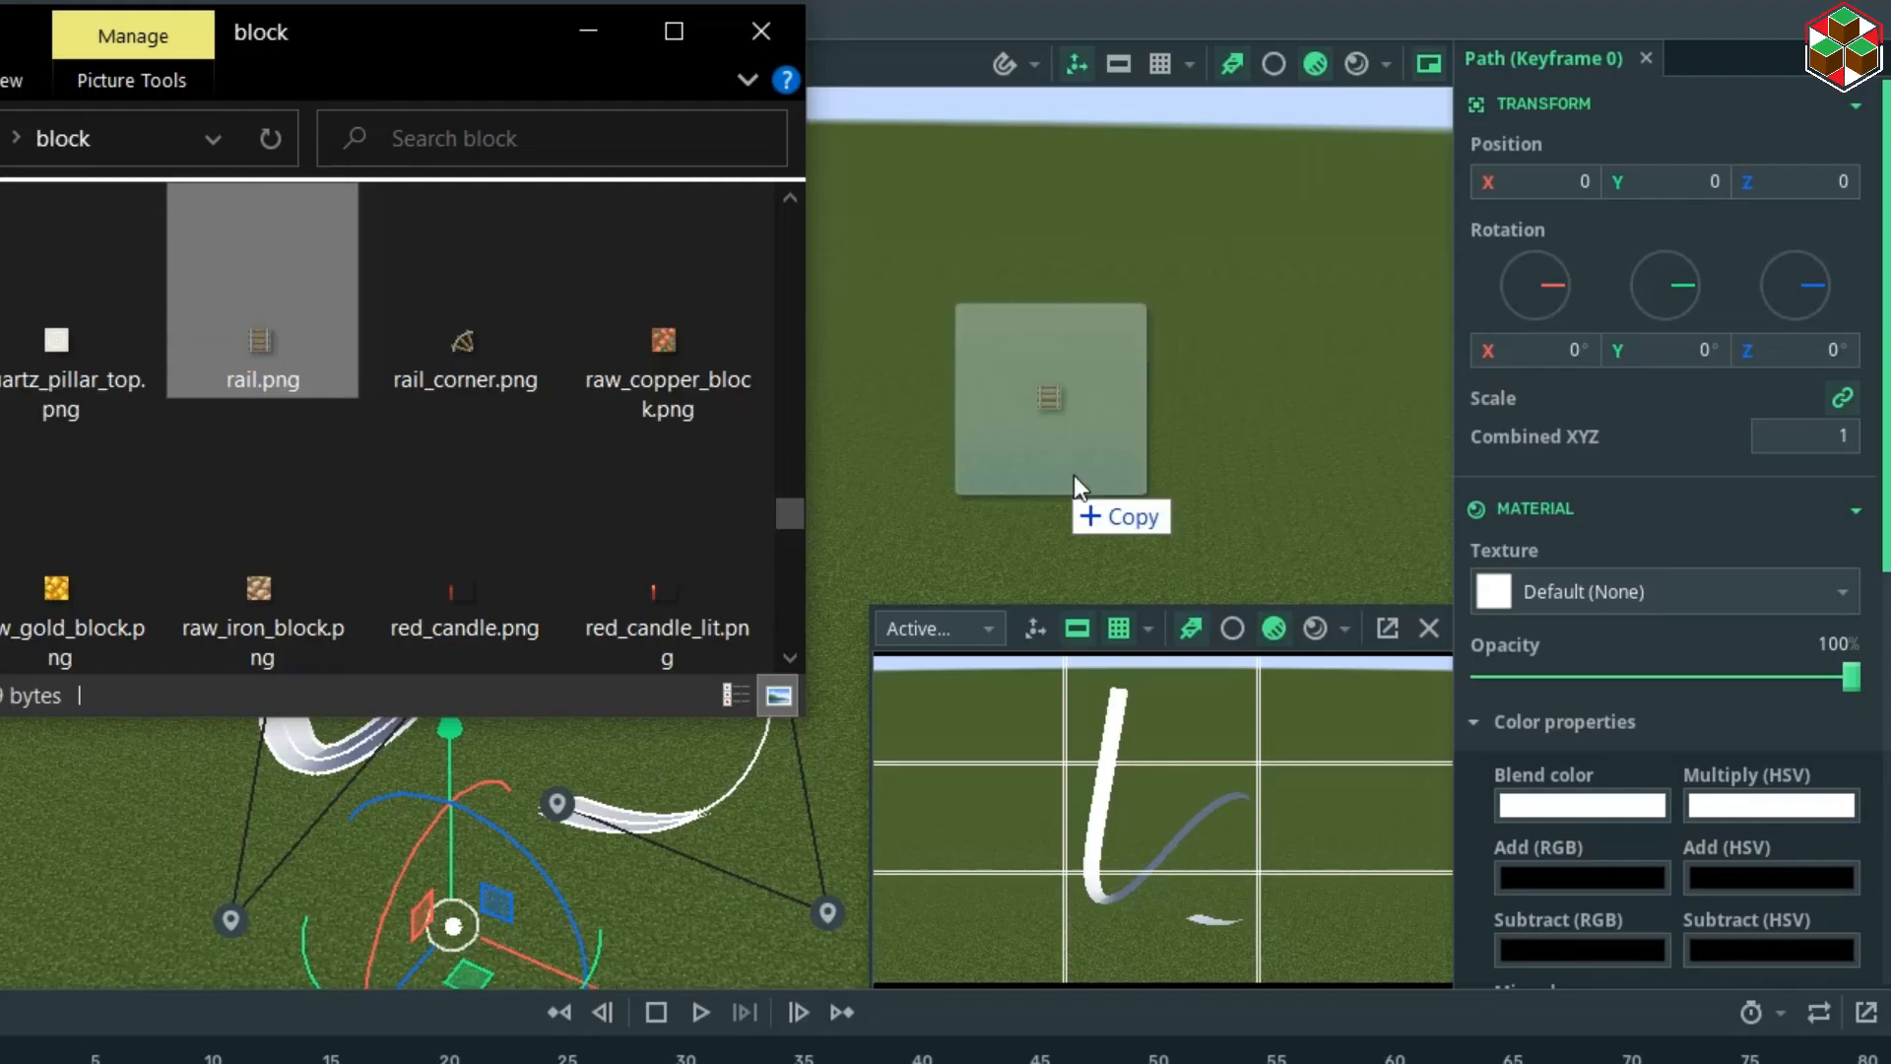
{"action": "left_click_drag", "start_coordinate": [1073, 475], "coordinate": [1074, 475]}
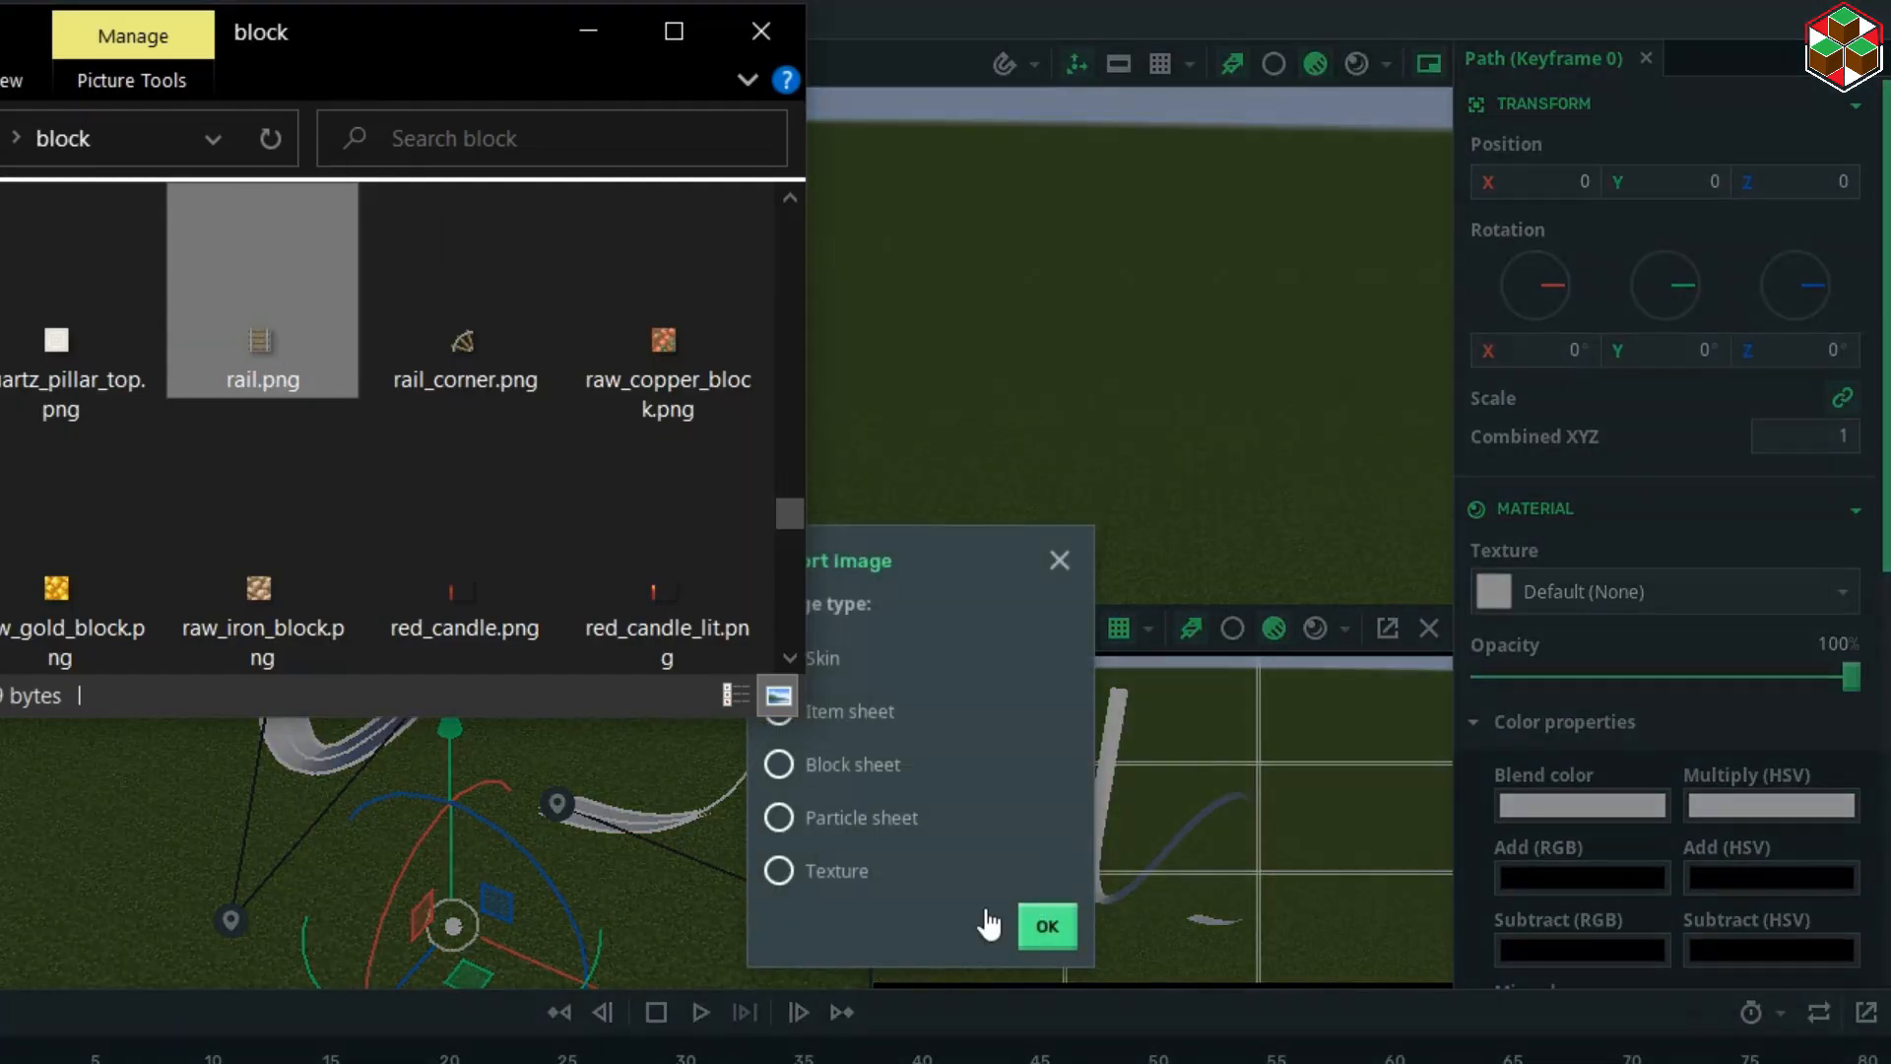
{"action": "left_click", "coordinate": [1050, 930]}
{"action": "left_click", "coordinate": [1502, 596]}
{"action": "left_click", "coordinate": [1524, 699]}
{"action": "right_click_drag", "start_coordinate": [955, 393], "coordinate": [729, 399]}
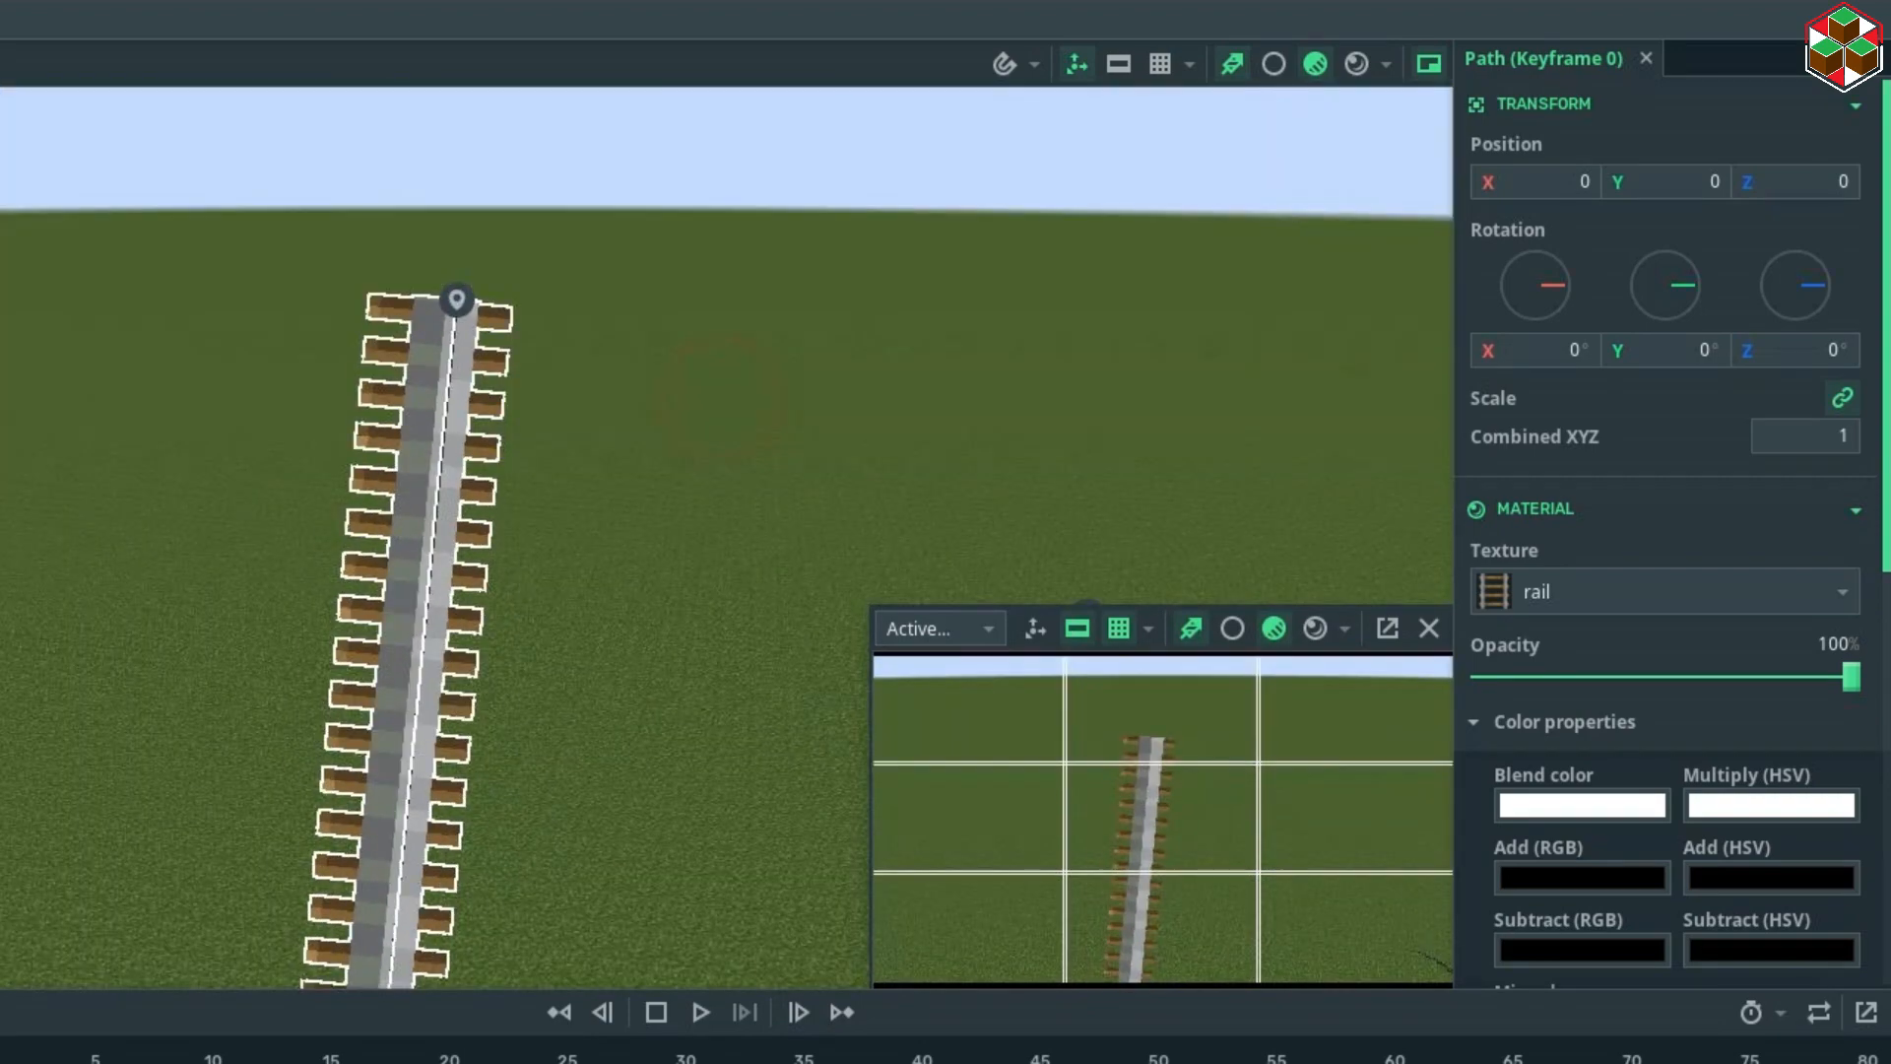
{"action": "right_click_drag", "start_coordinate": [724, 398], "coordinate": [724, 394]}
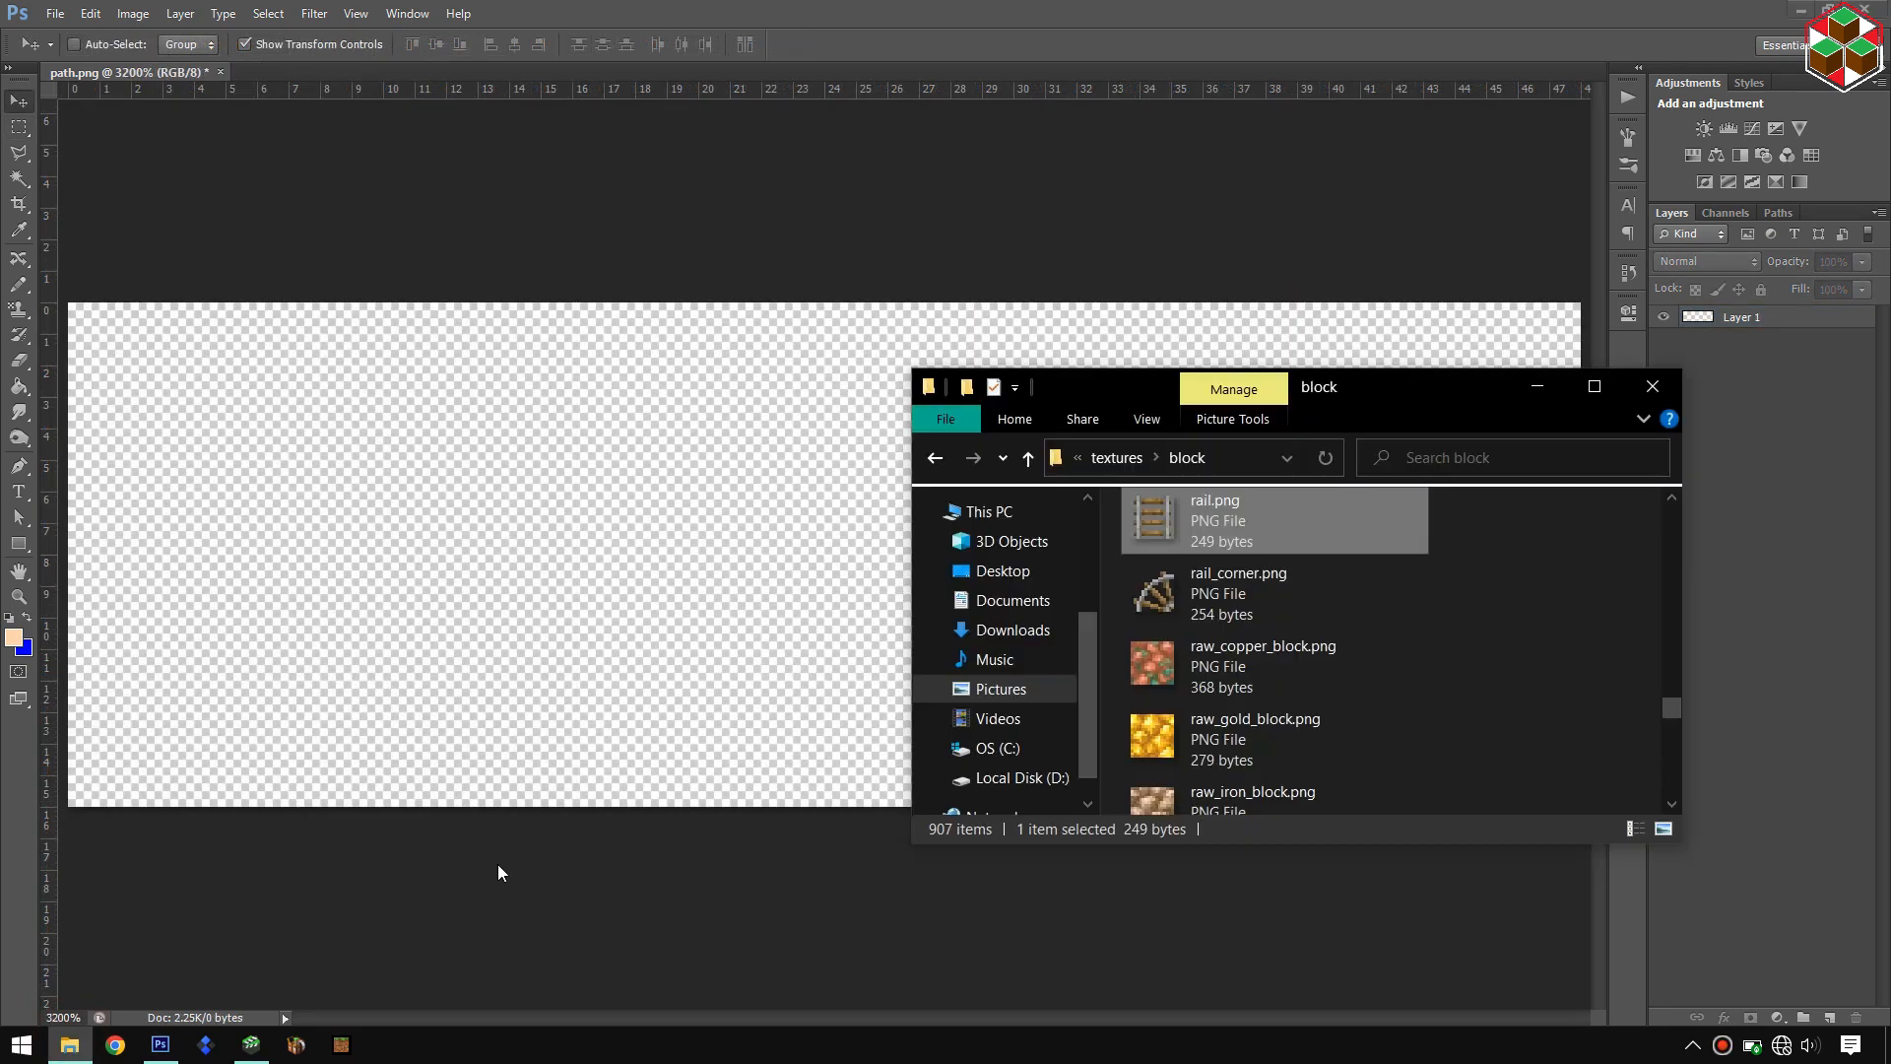
- In Photoshop, place rail.png at the left edge of the path.png canvas, filling its full height
{"action": "left_click_drag", "start_coordinate": [1162, 507], "coordinate": [611, 472]}
{"action": "left_click_drag", "start_coordinate": [794, 514], "coordinate": [389, 510]}
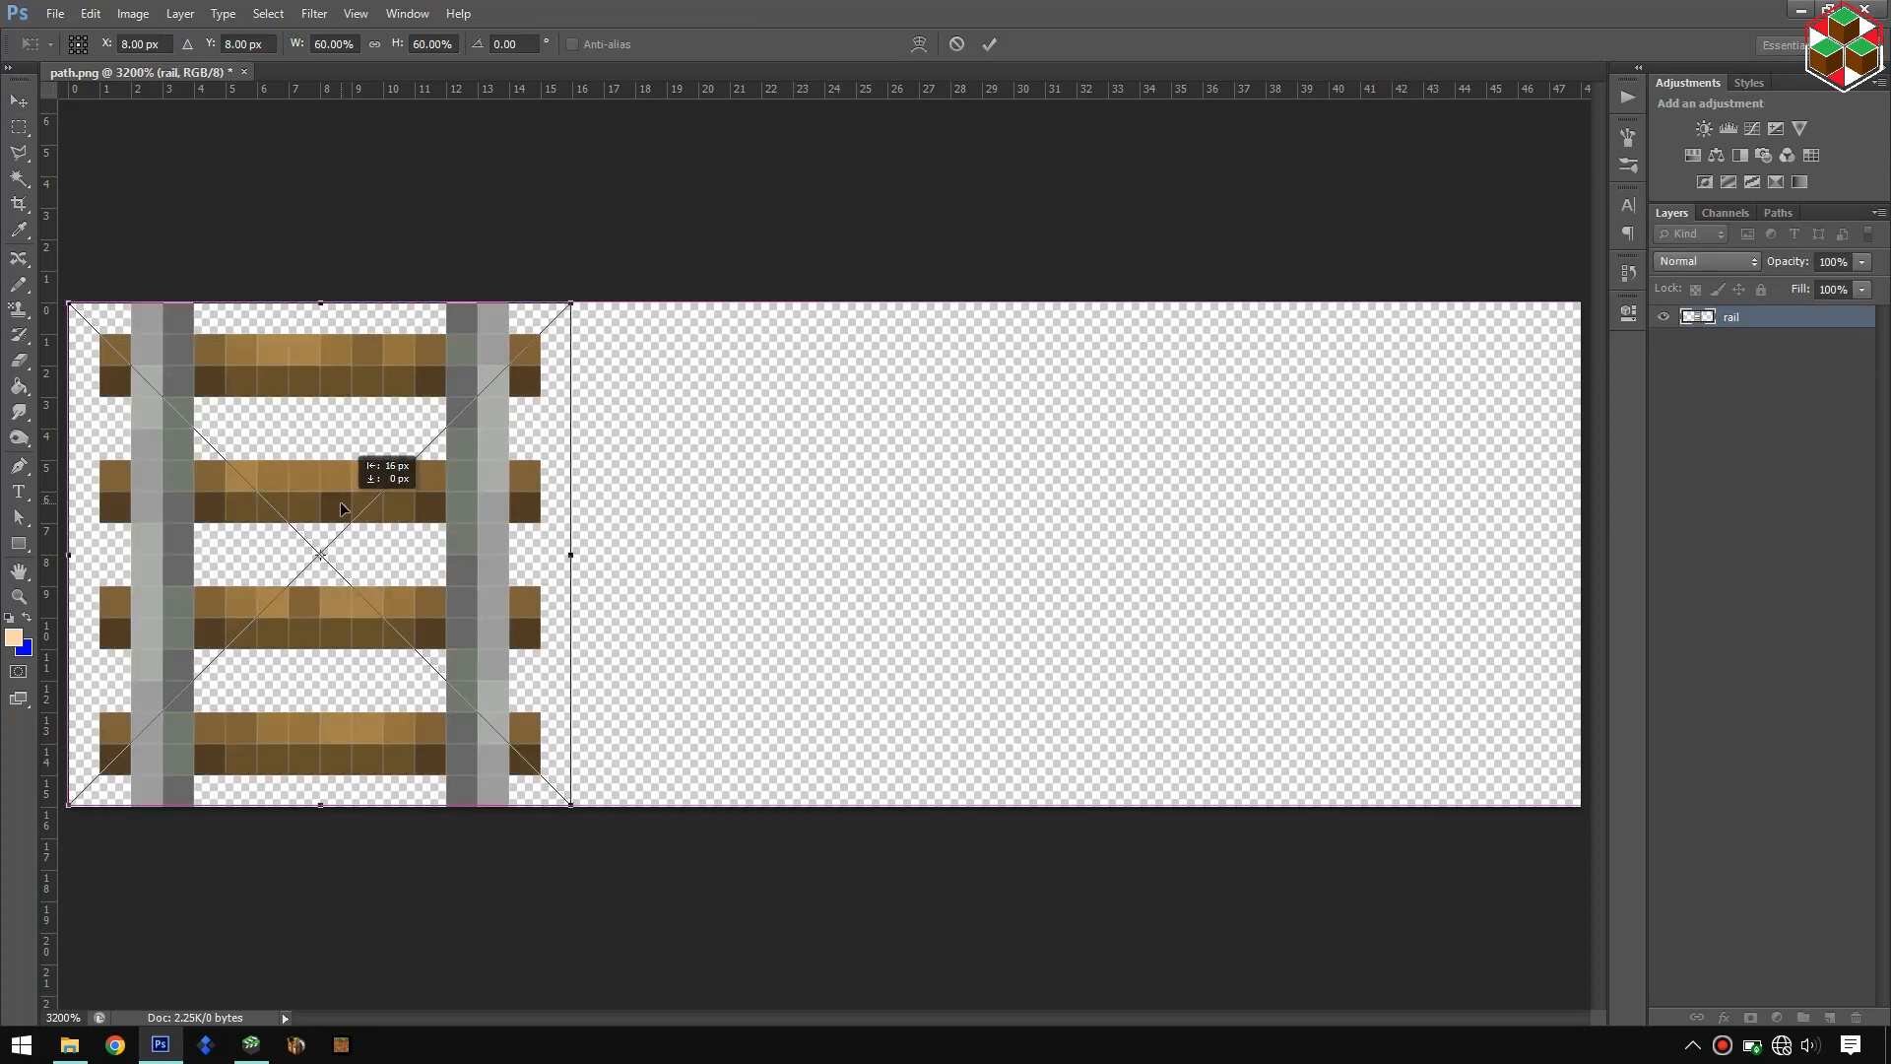
{"action": "key", "text": "Return"}
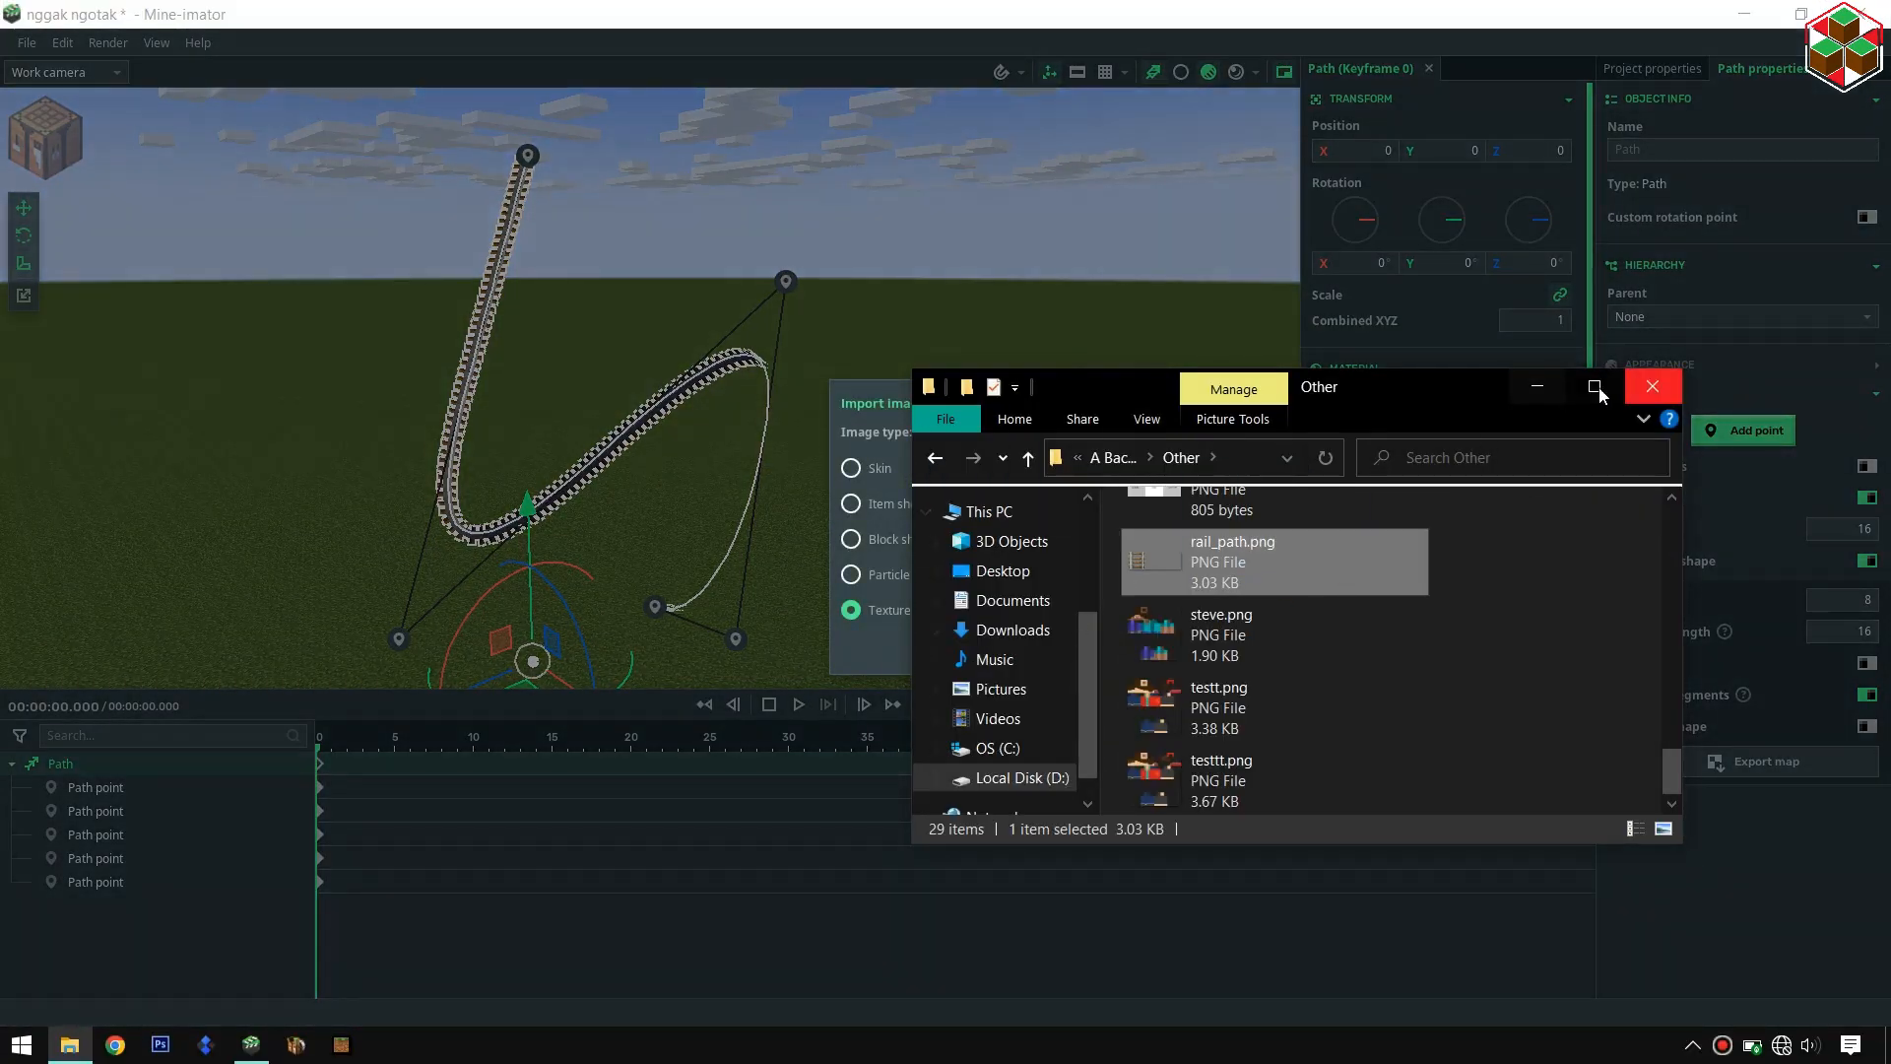
- Back in Mine-imator, import rail_path.png as a Texture and apply it to the path's material
{"action": "left_click", "coordinate": [1652, 386]}
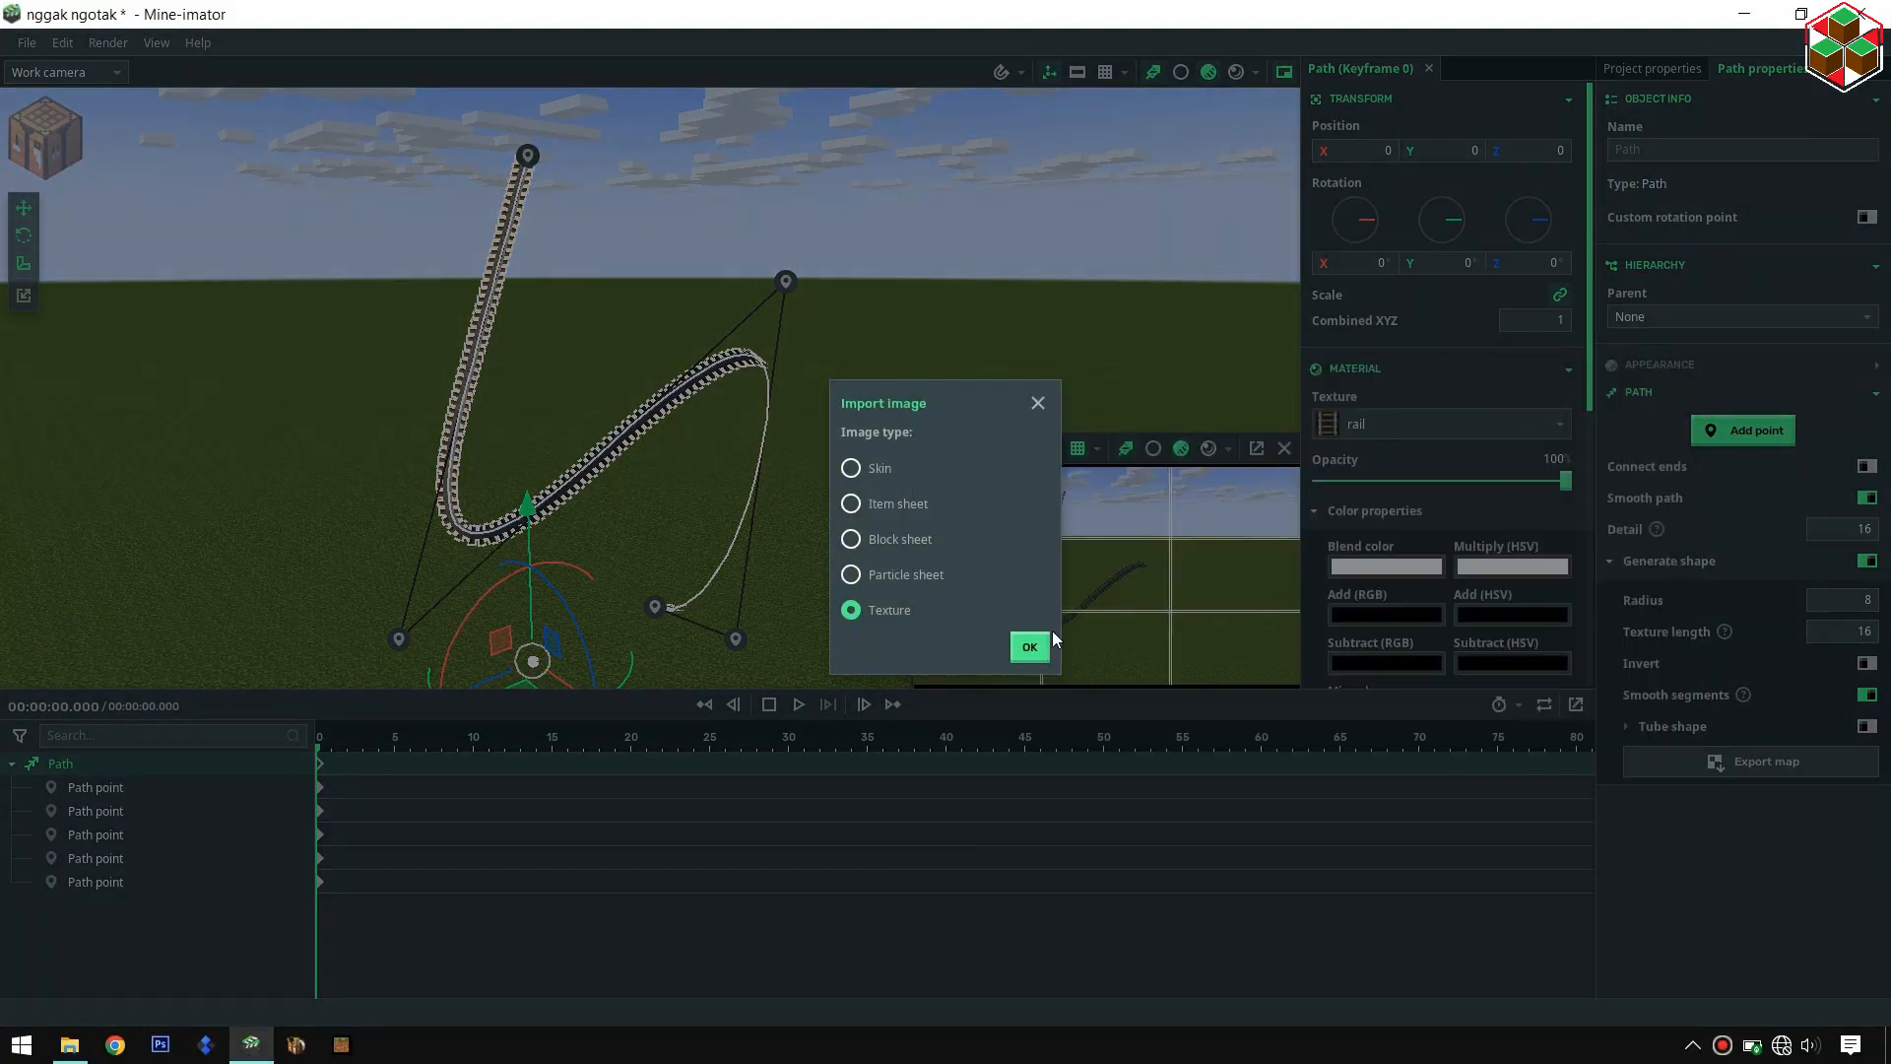
{"action": "left_click", "coordinate": [1032, 649]}
{"action": "left_click", "coordinate": [1414, 426]}
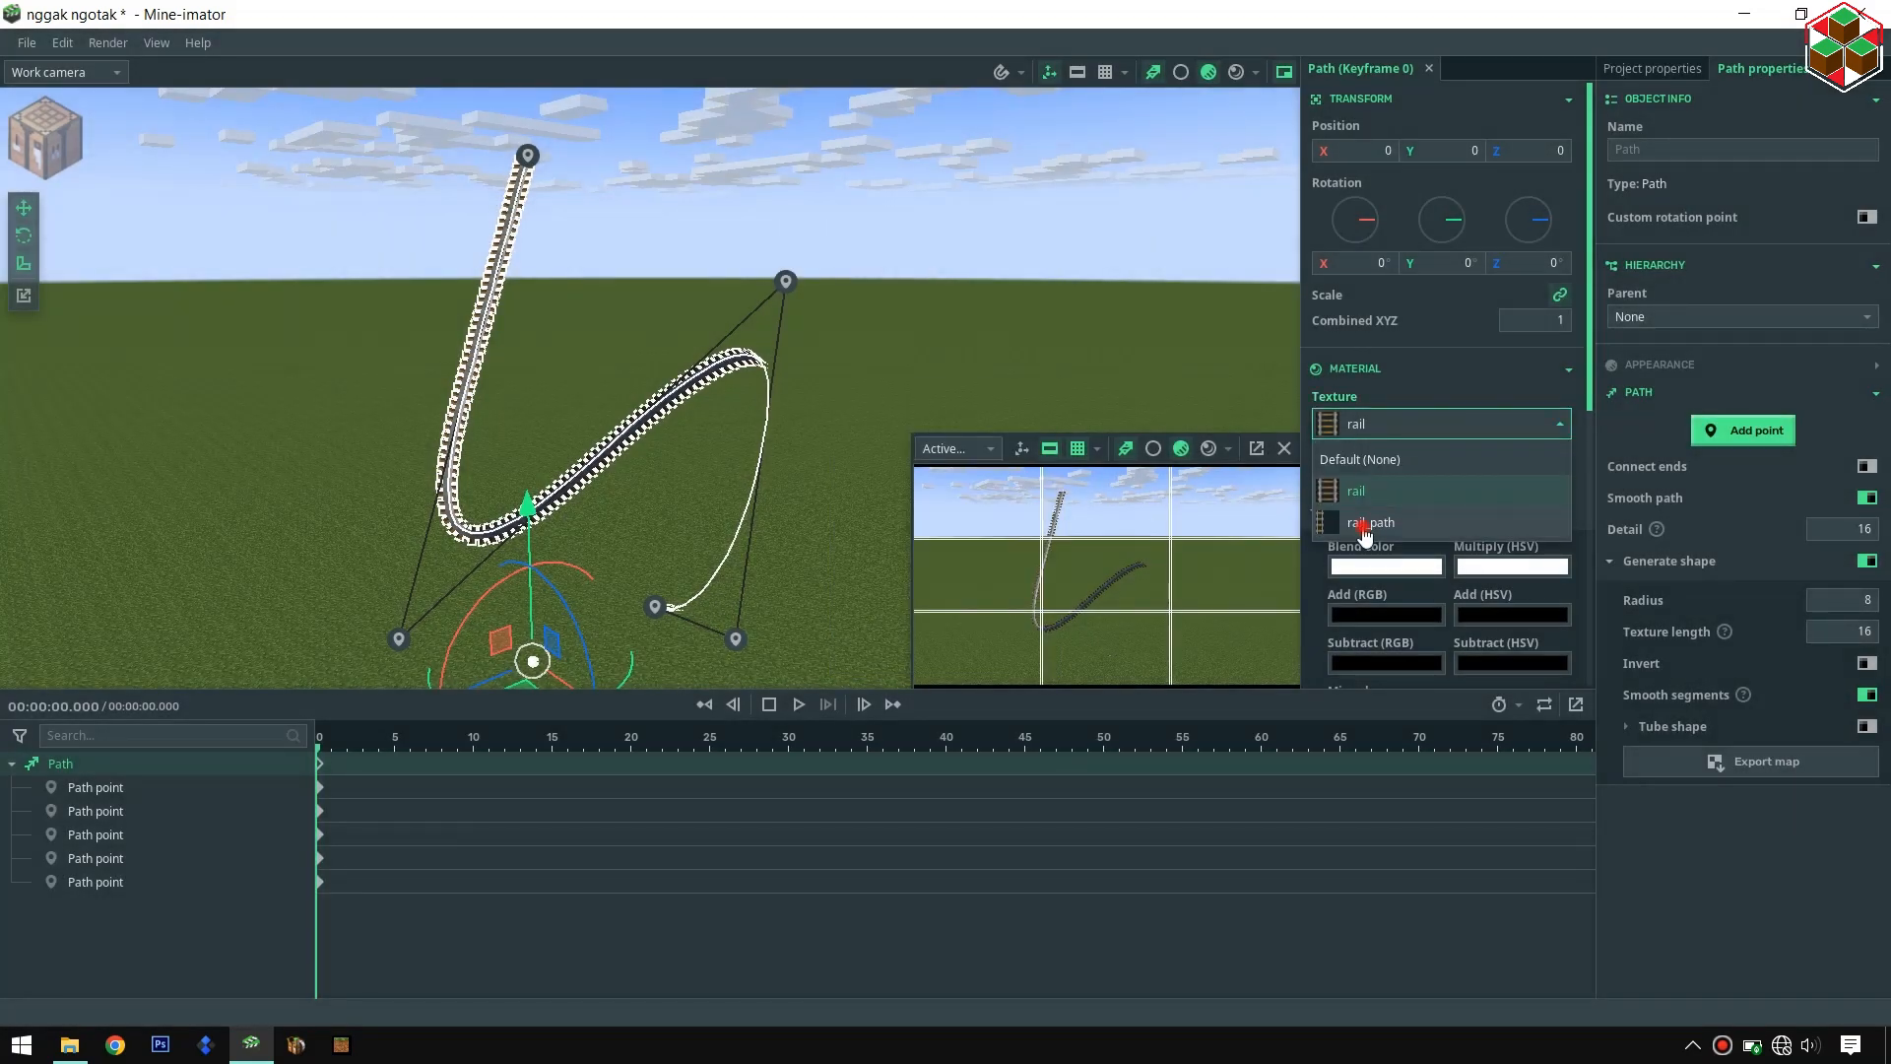
{"action": "left_click", "coordinate": [1366, 524]}
- Examine the rail texture along the path from several angles, including its reverse side
{"action": "left_click", "coordinate": [931, 383]}
{"action": "right_click_drag", "start_coordinate": [932, 382], "coordinate": [837, 344]}
{"action": "left_click_drag", "start_coordinate": [837, 345], "coordinate": [899, 414]}
{"action": "scroll", "coordinate": [900, 414], "scroll_direction": "up", "scroll_amount": 3}
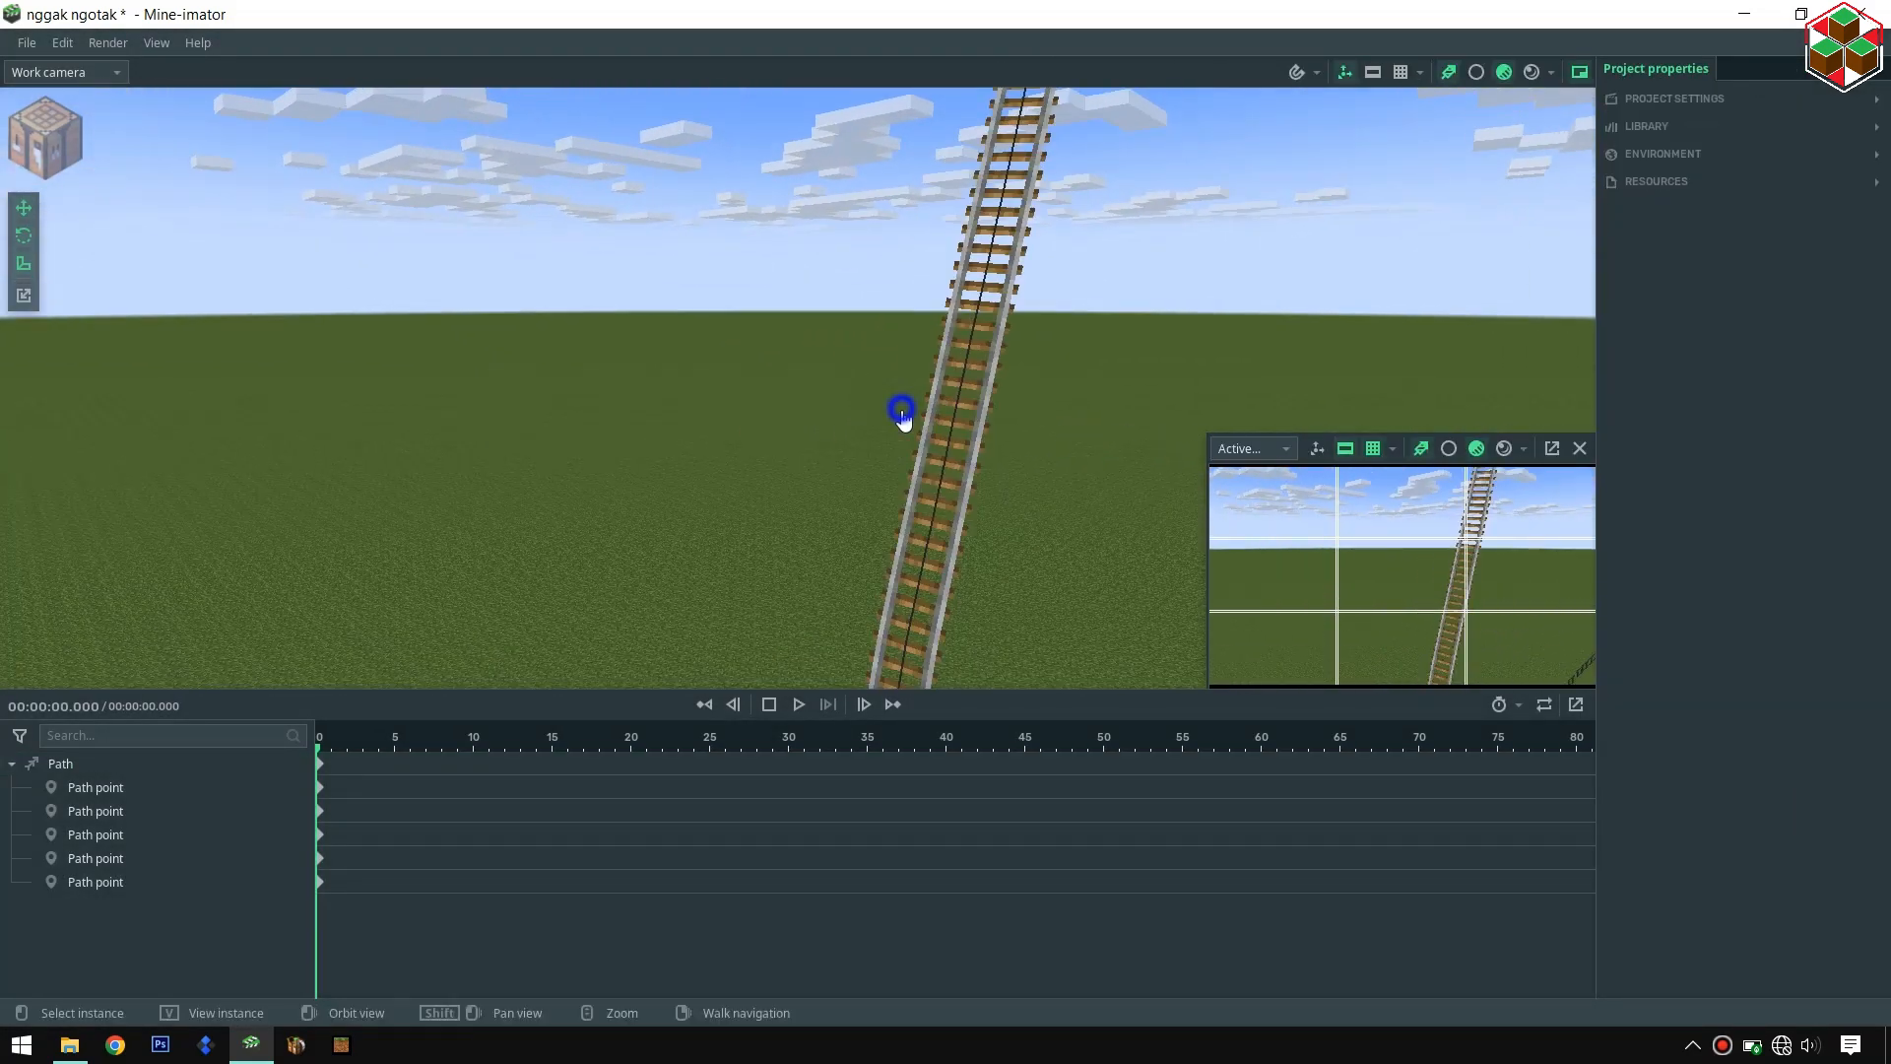
{"action": "key", "text": "s"}
{"action": "right_click_drag", "start_coordinate": [899, 414], "coordinate": [899, 399]}
{"action": "left_click", "coordinate": [896, 394]}
{"action": "left_click_drag", "start_coordinate": [896, 394], "coordinate": [1113, 365]}
{"action": "left_click_drag", "start_coordinate": [744, 291], "coordinate": [737, 243]}
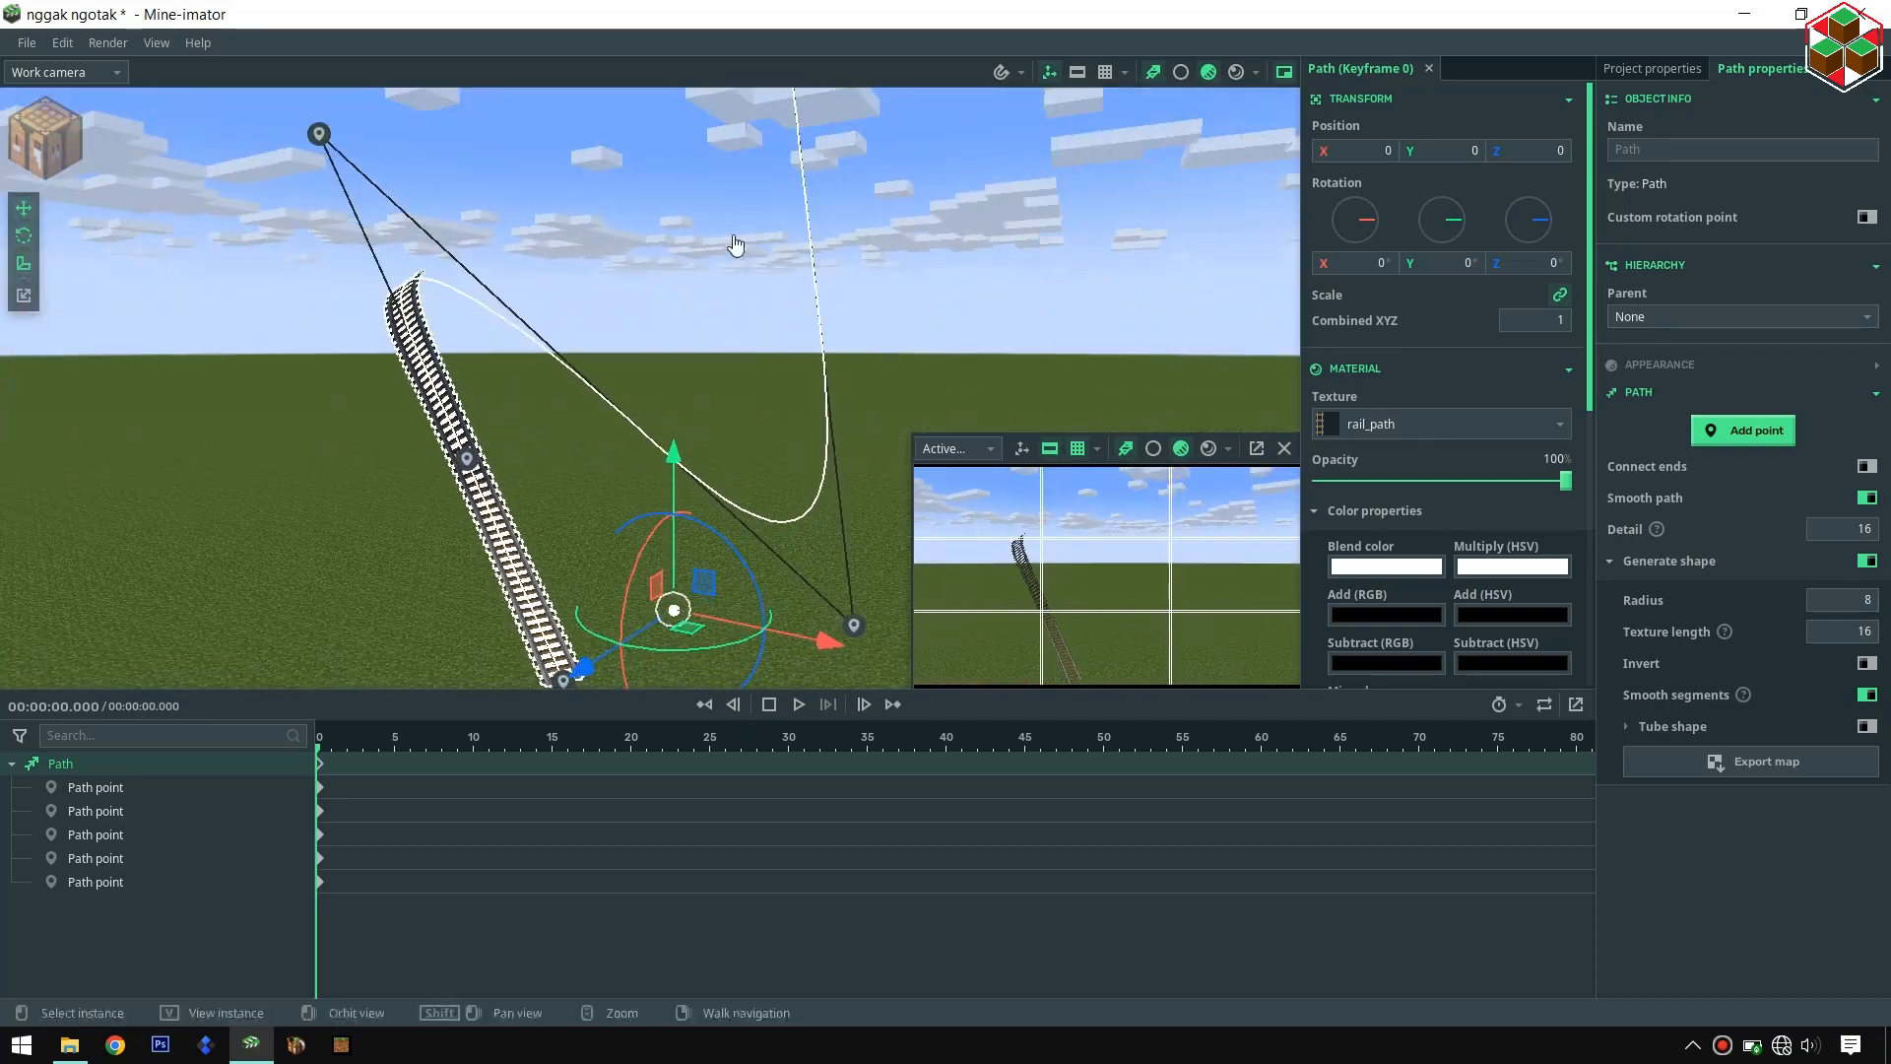
- Enable Show backfaces in the path's appearance settings and inspect the track from another angle
{"action": "left_click", "coordinate": [1696, 371]}
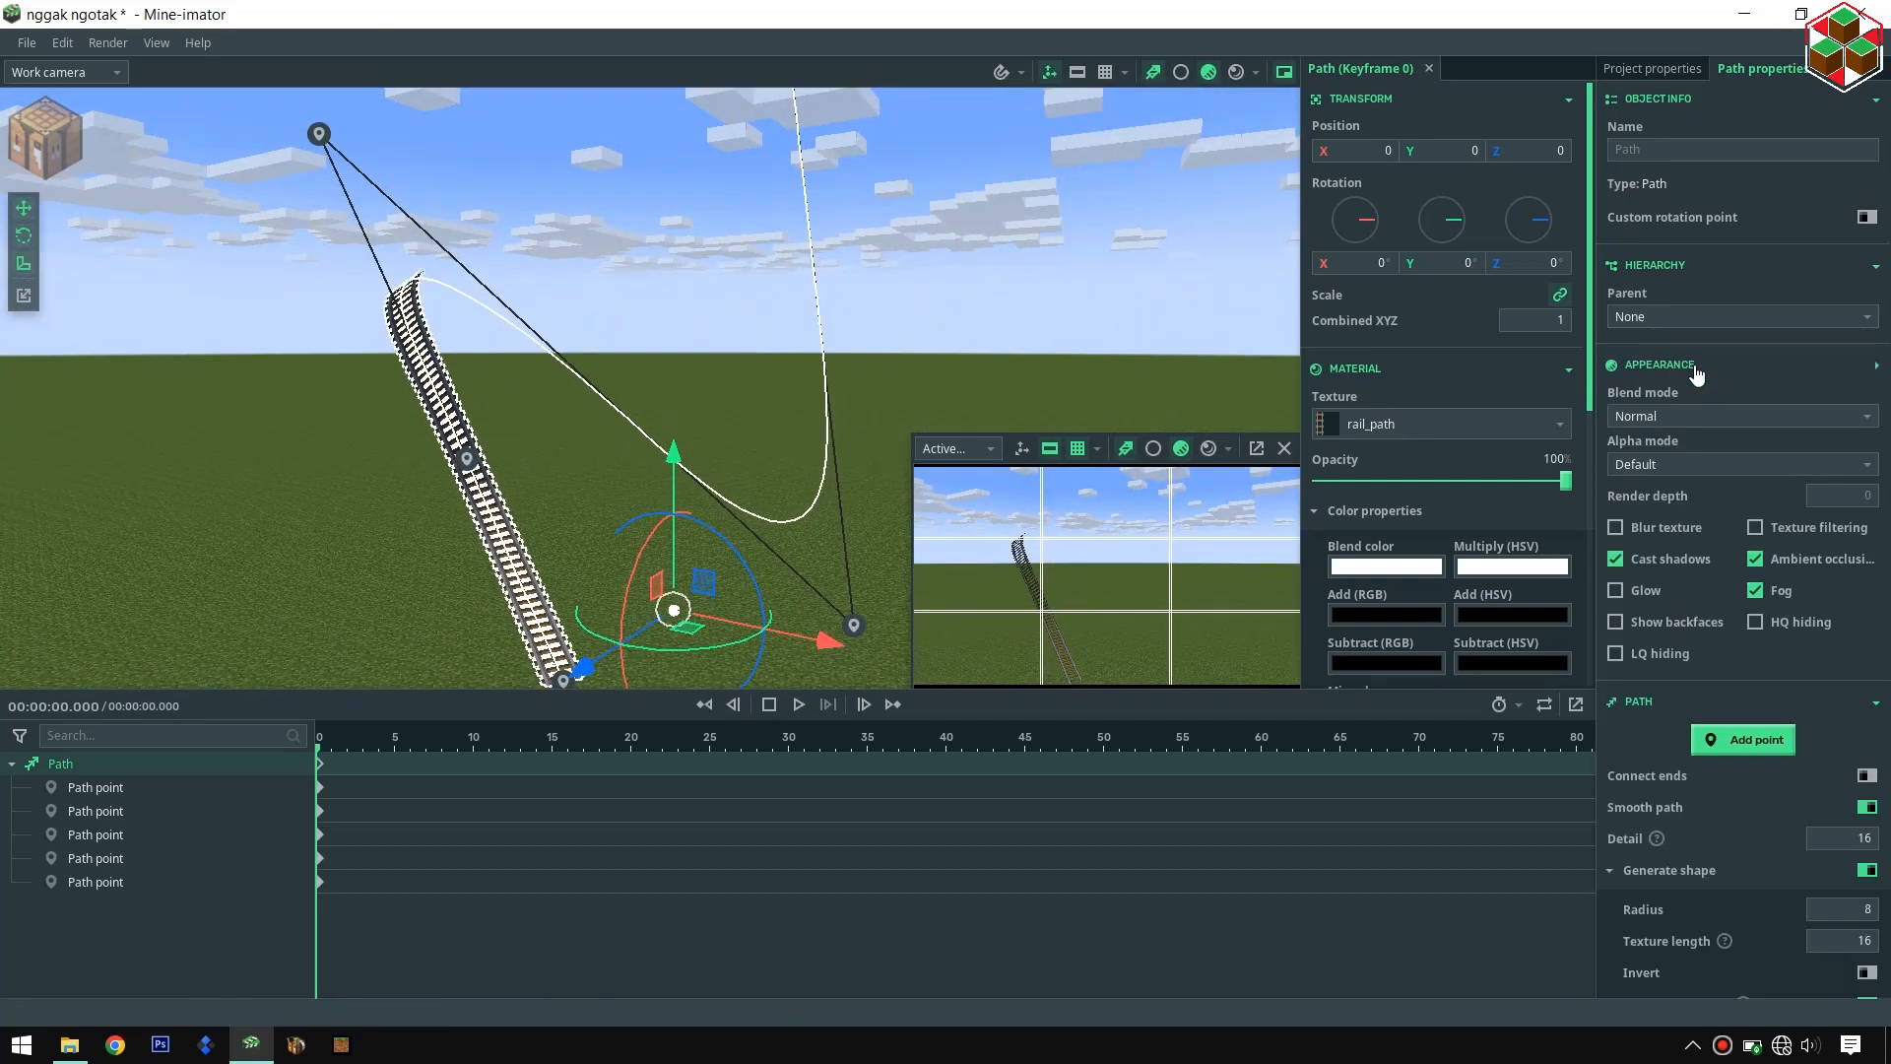
{"action": "left_click", "coordinate": [1620, 623]}
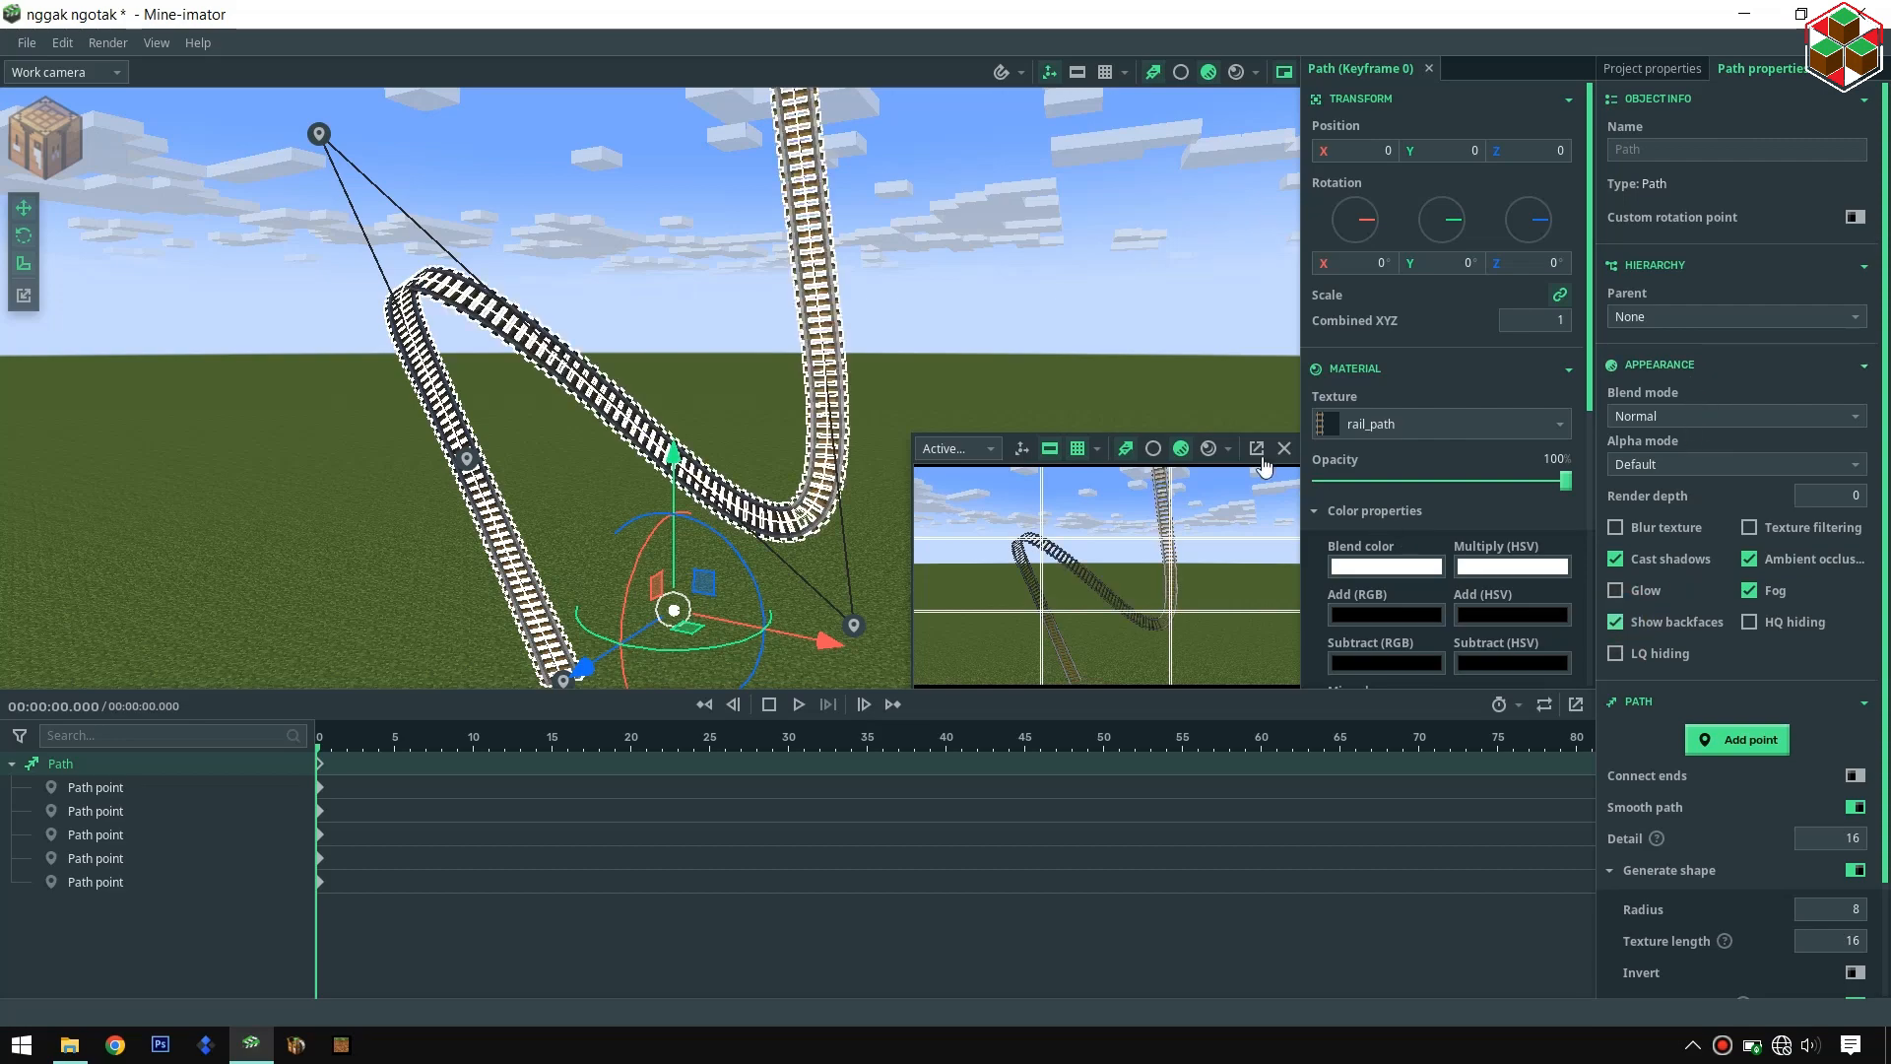
{"action": "left_click_drag", "start_coordinate": [1064, 183], "coordinate": [946, 246]}
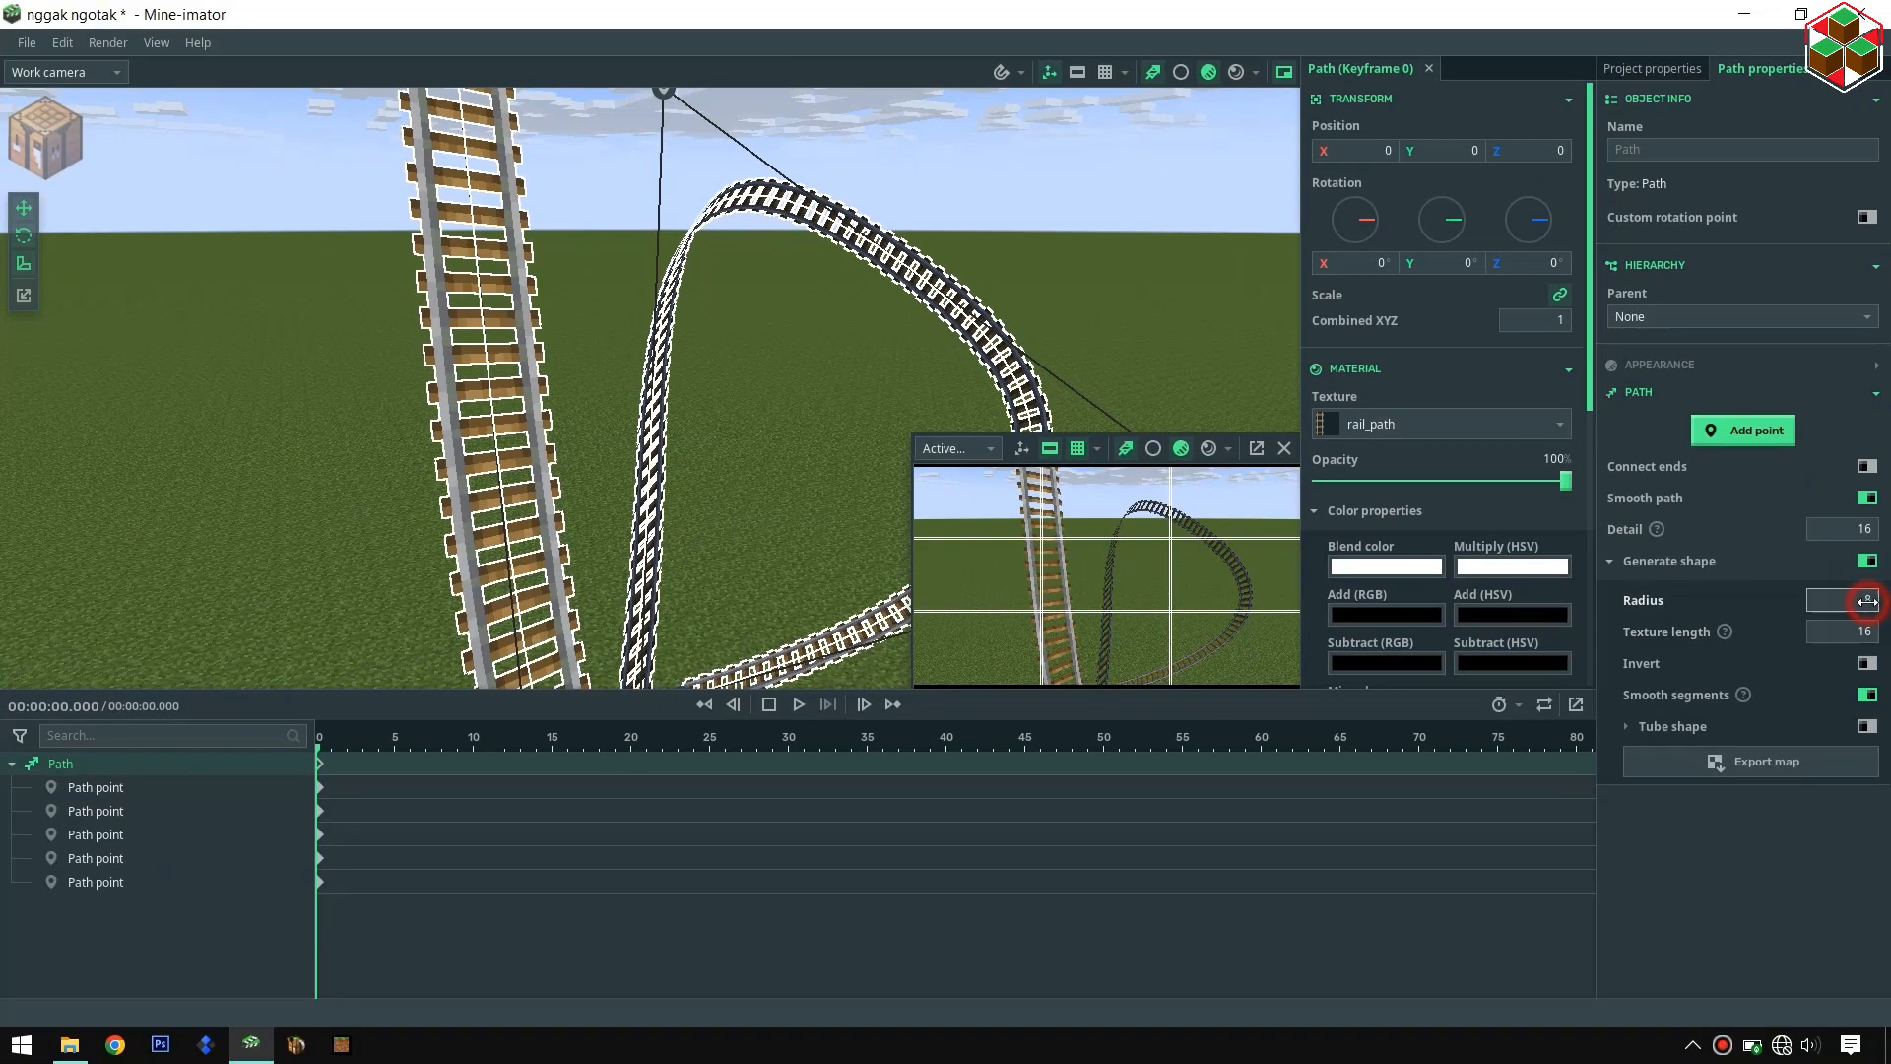
- Try other Radius values on the path's generated shape and set the Radius to 8
{"action": "left_click_drag", "start_coordinate": [1848, 855], "coordinate": [1886, 856]}
{"action": "mouse_move", "coordinate": [1861, 600]}
{"action": "left_mouse_down"}
{"action": "mouse_move", "coordinate": [1840, 600]}
{"action": "mouse_move", "coordinate": [1860, 602]}
{"action": "left_mouse_up"}
{"action": "left_click", "coordinate": [1861, 602]}
{"action": "type", "text": "8"}
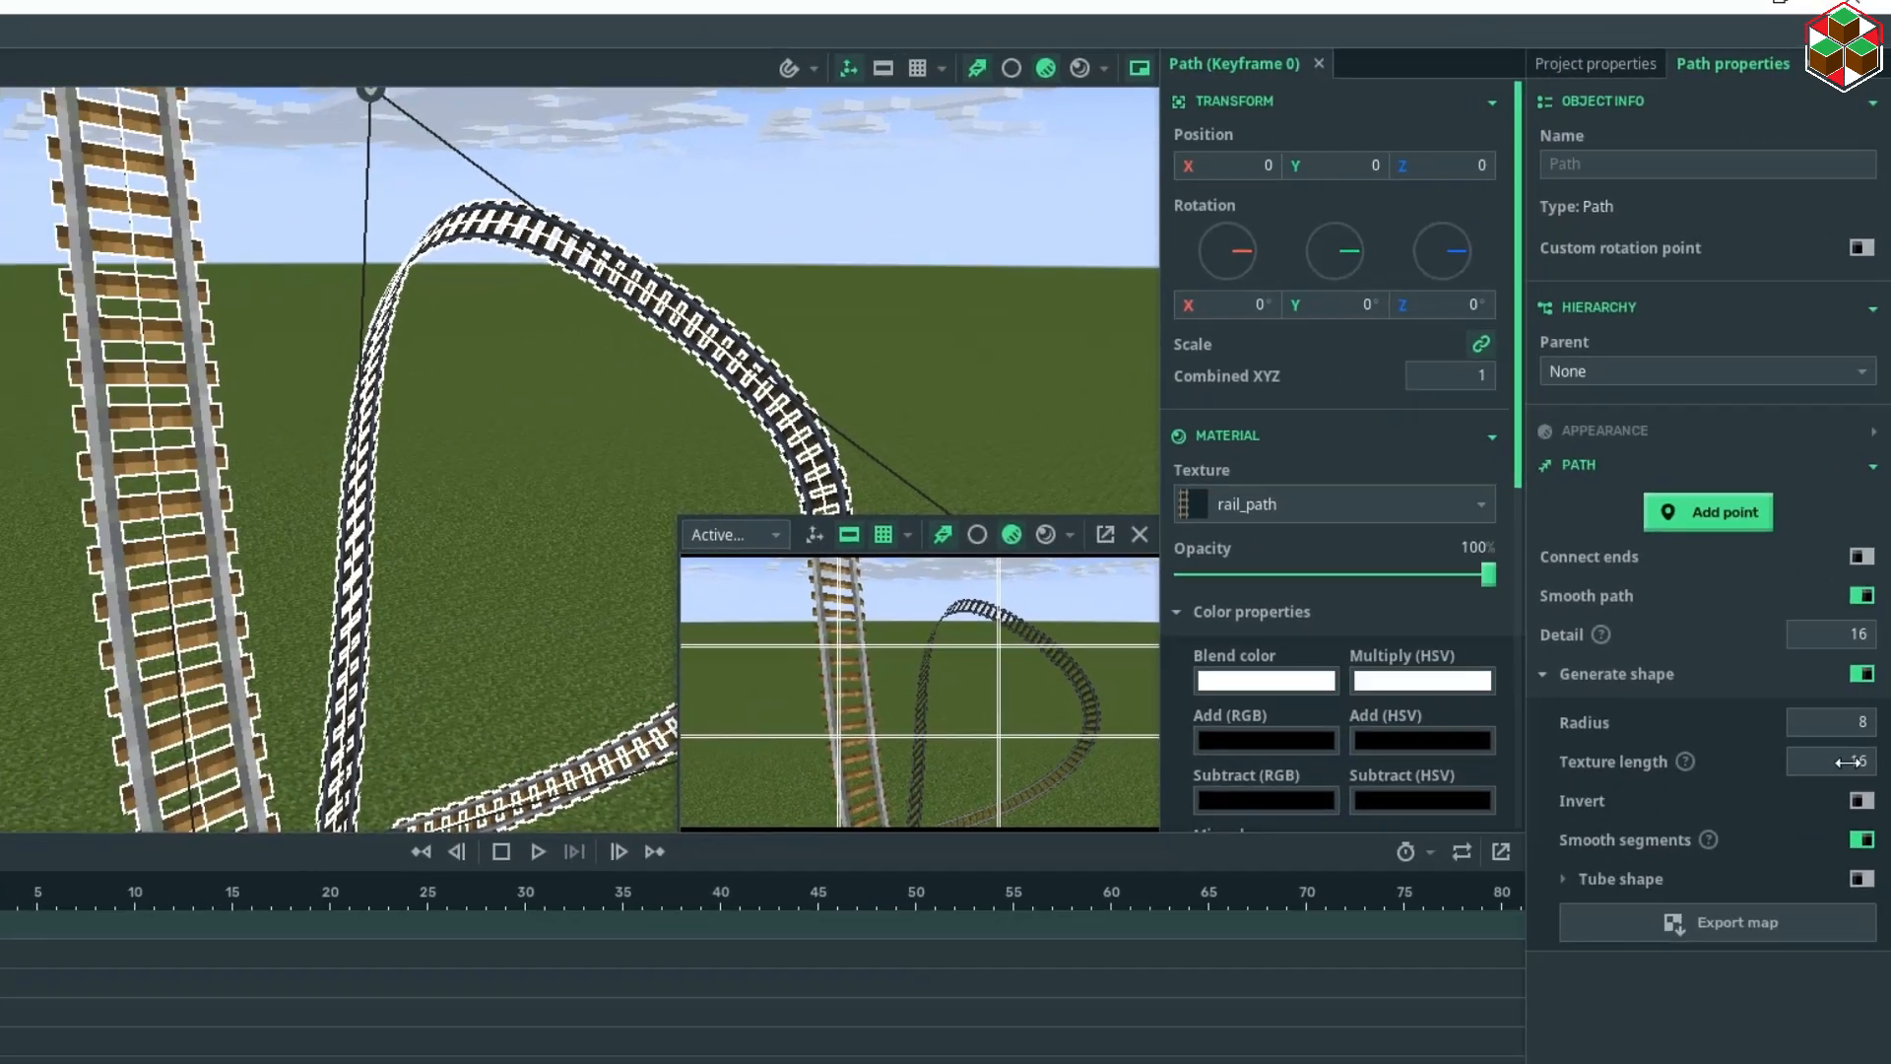
- Try a longer Texture length of about 33.5 on the rail track and undo the change
{"action": "left_click_drag", "start_coordinate": [1810, 904], "coordinate": [1879, 904]}
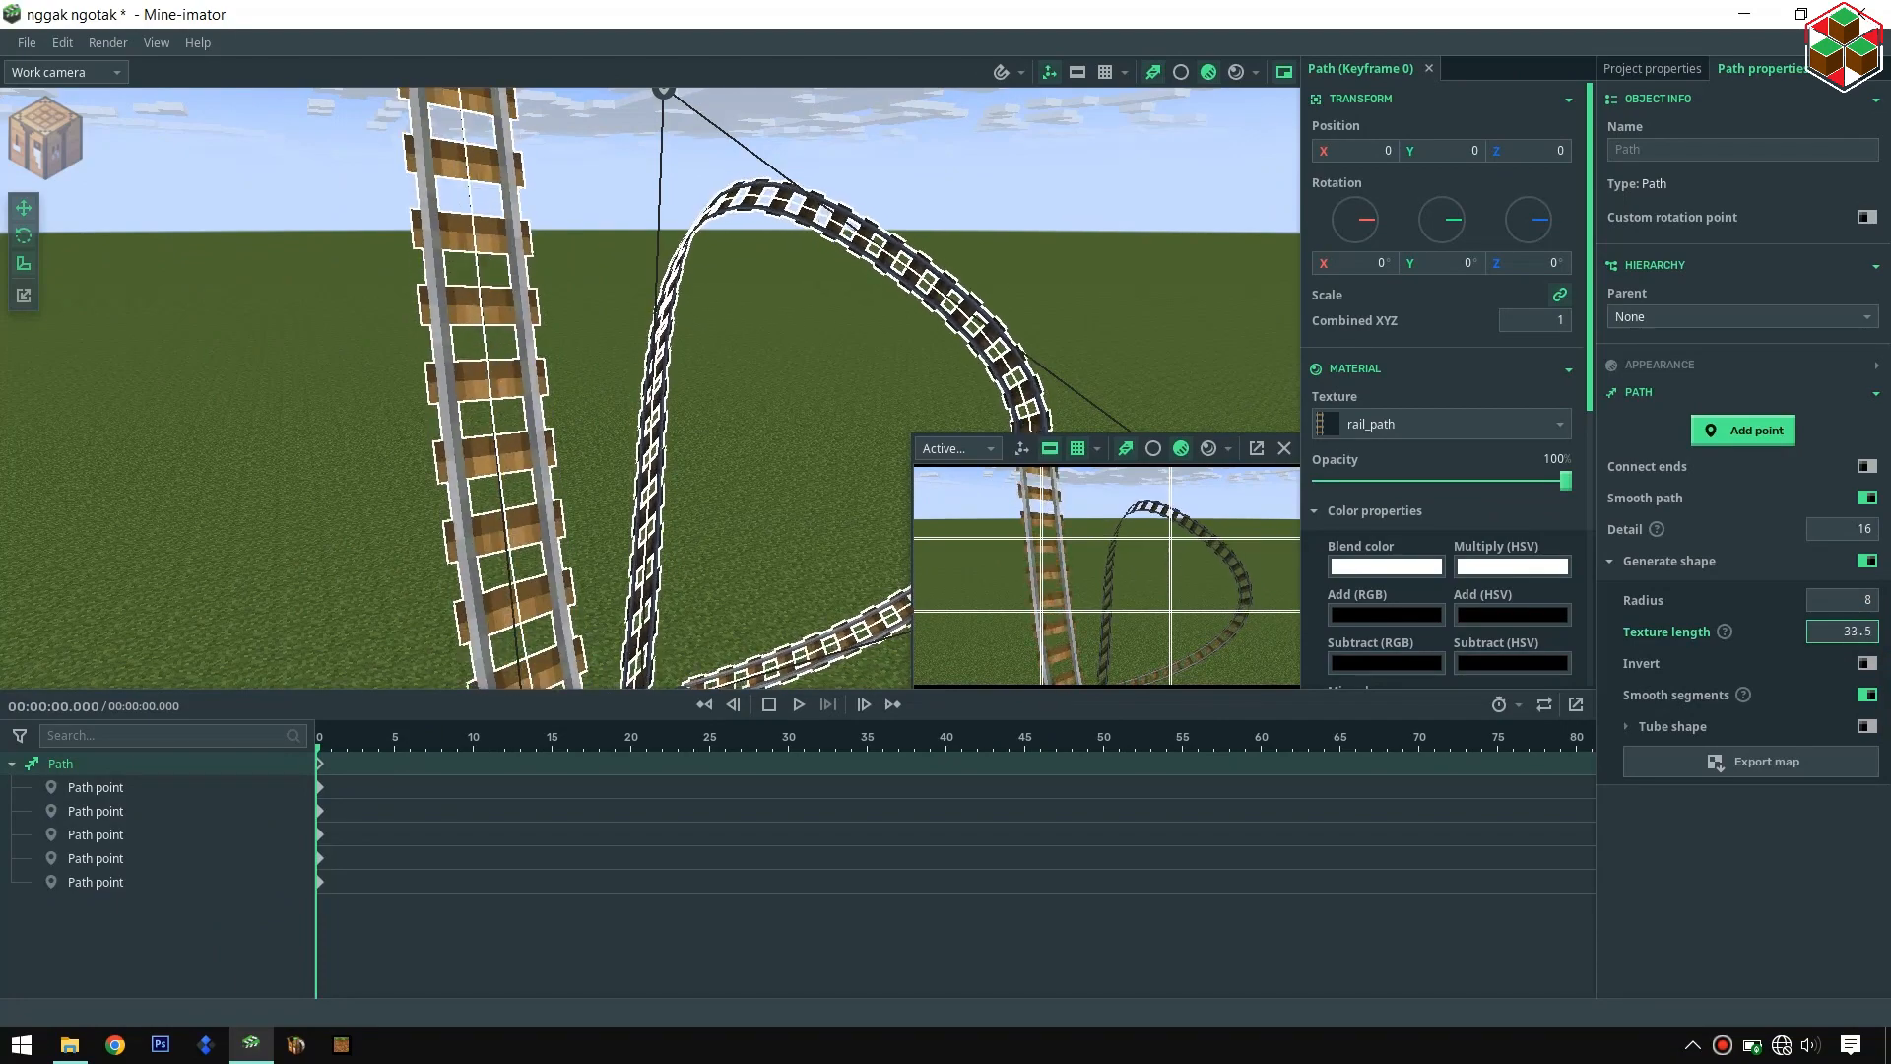
{"action": "left_click_drag", "start_coordinate": [1843, 632], "coordinate": [1820, 632]}
{"action": "key", "text": "ctrl+z"}
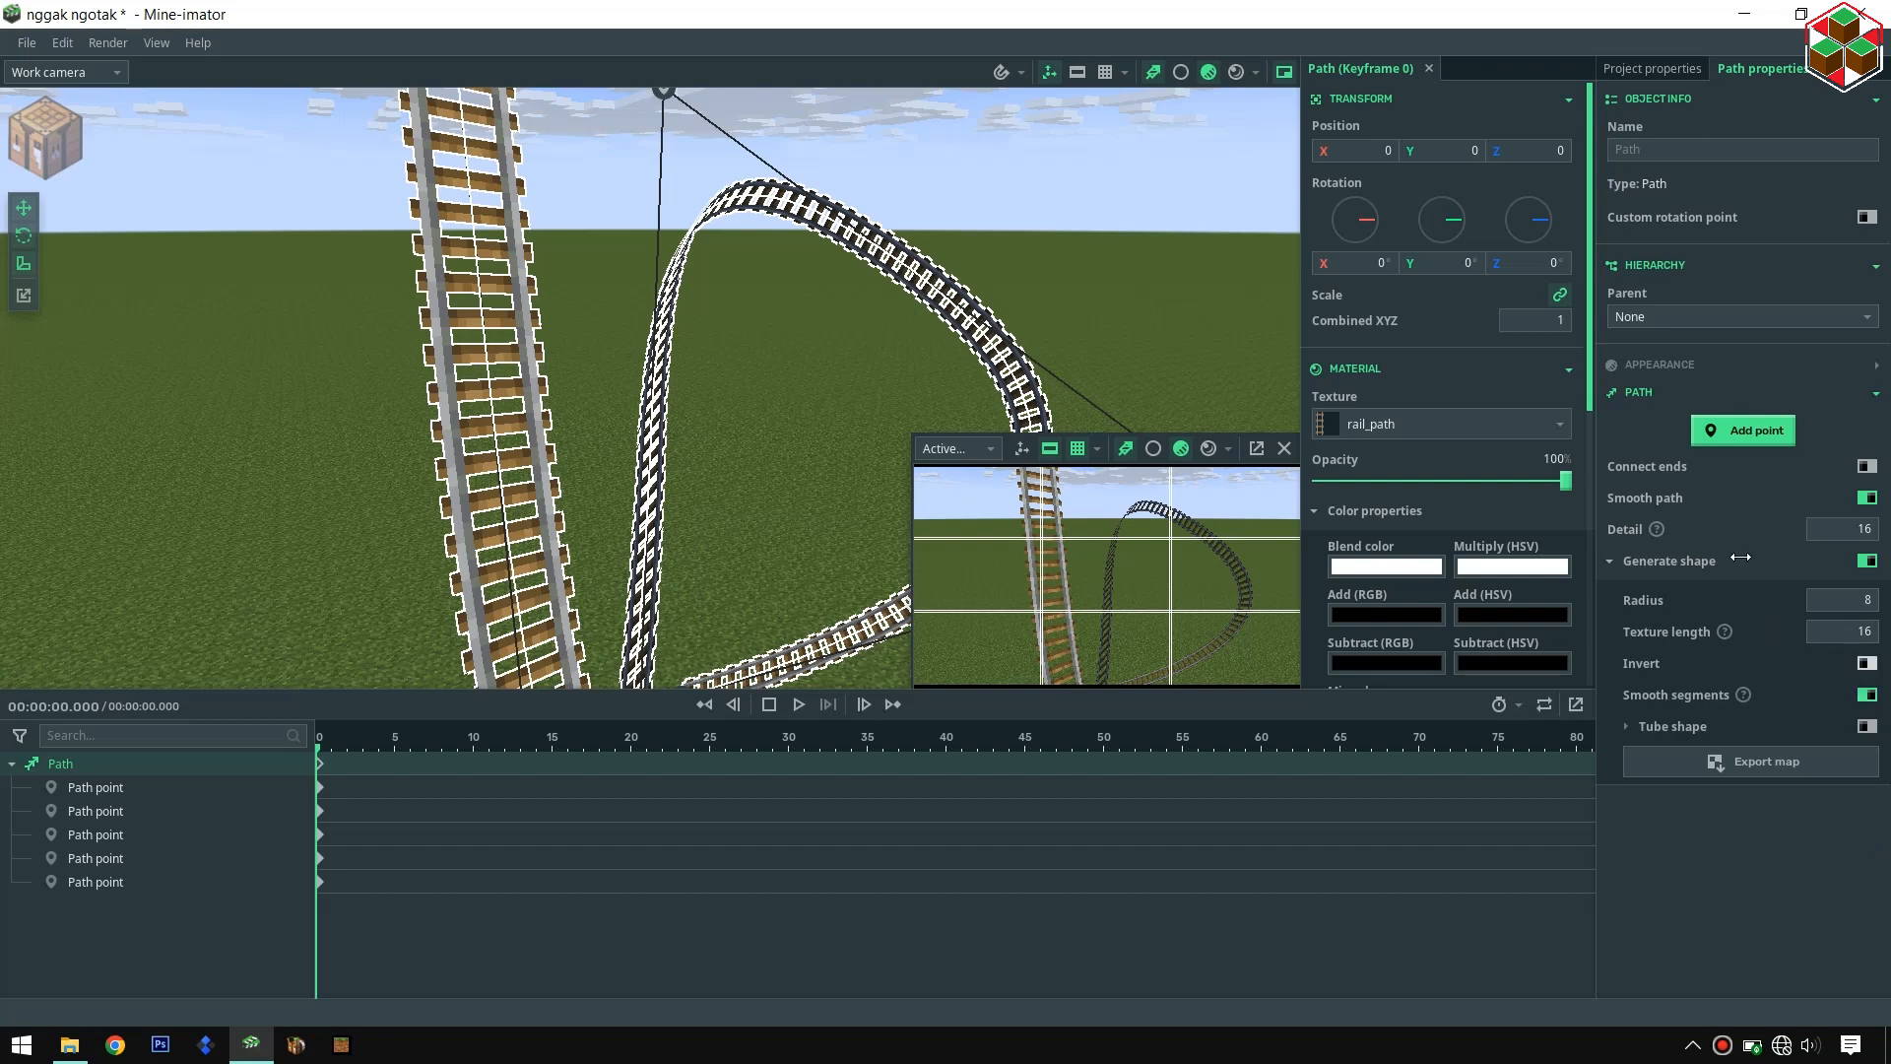
- Turn off Show backfaces in the path's appearance settings and enable Invert on its generated shape
{"action": "left_click", "coordinate": [1674, 366]}
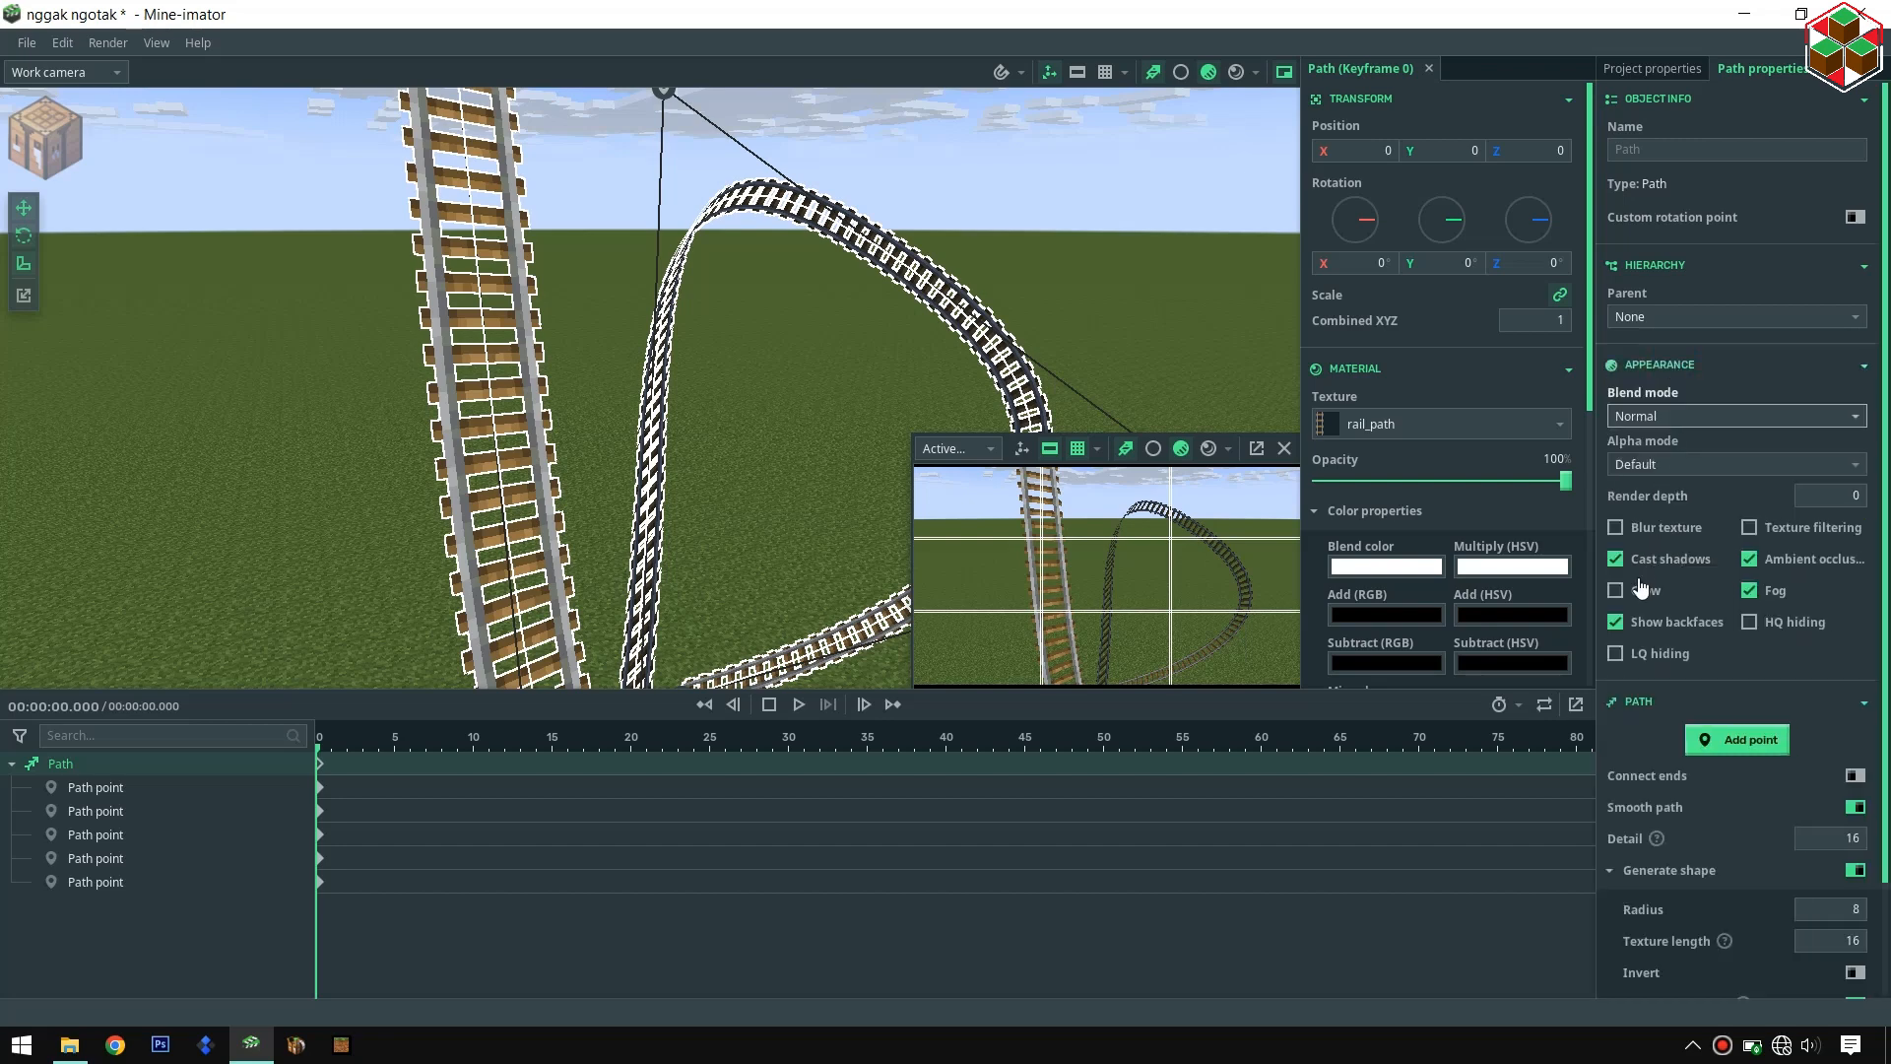
{"action": "left_click", "coordinate": [1631, 630]}
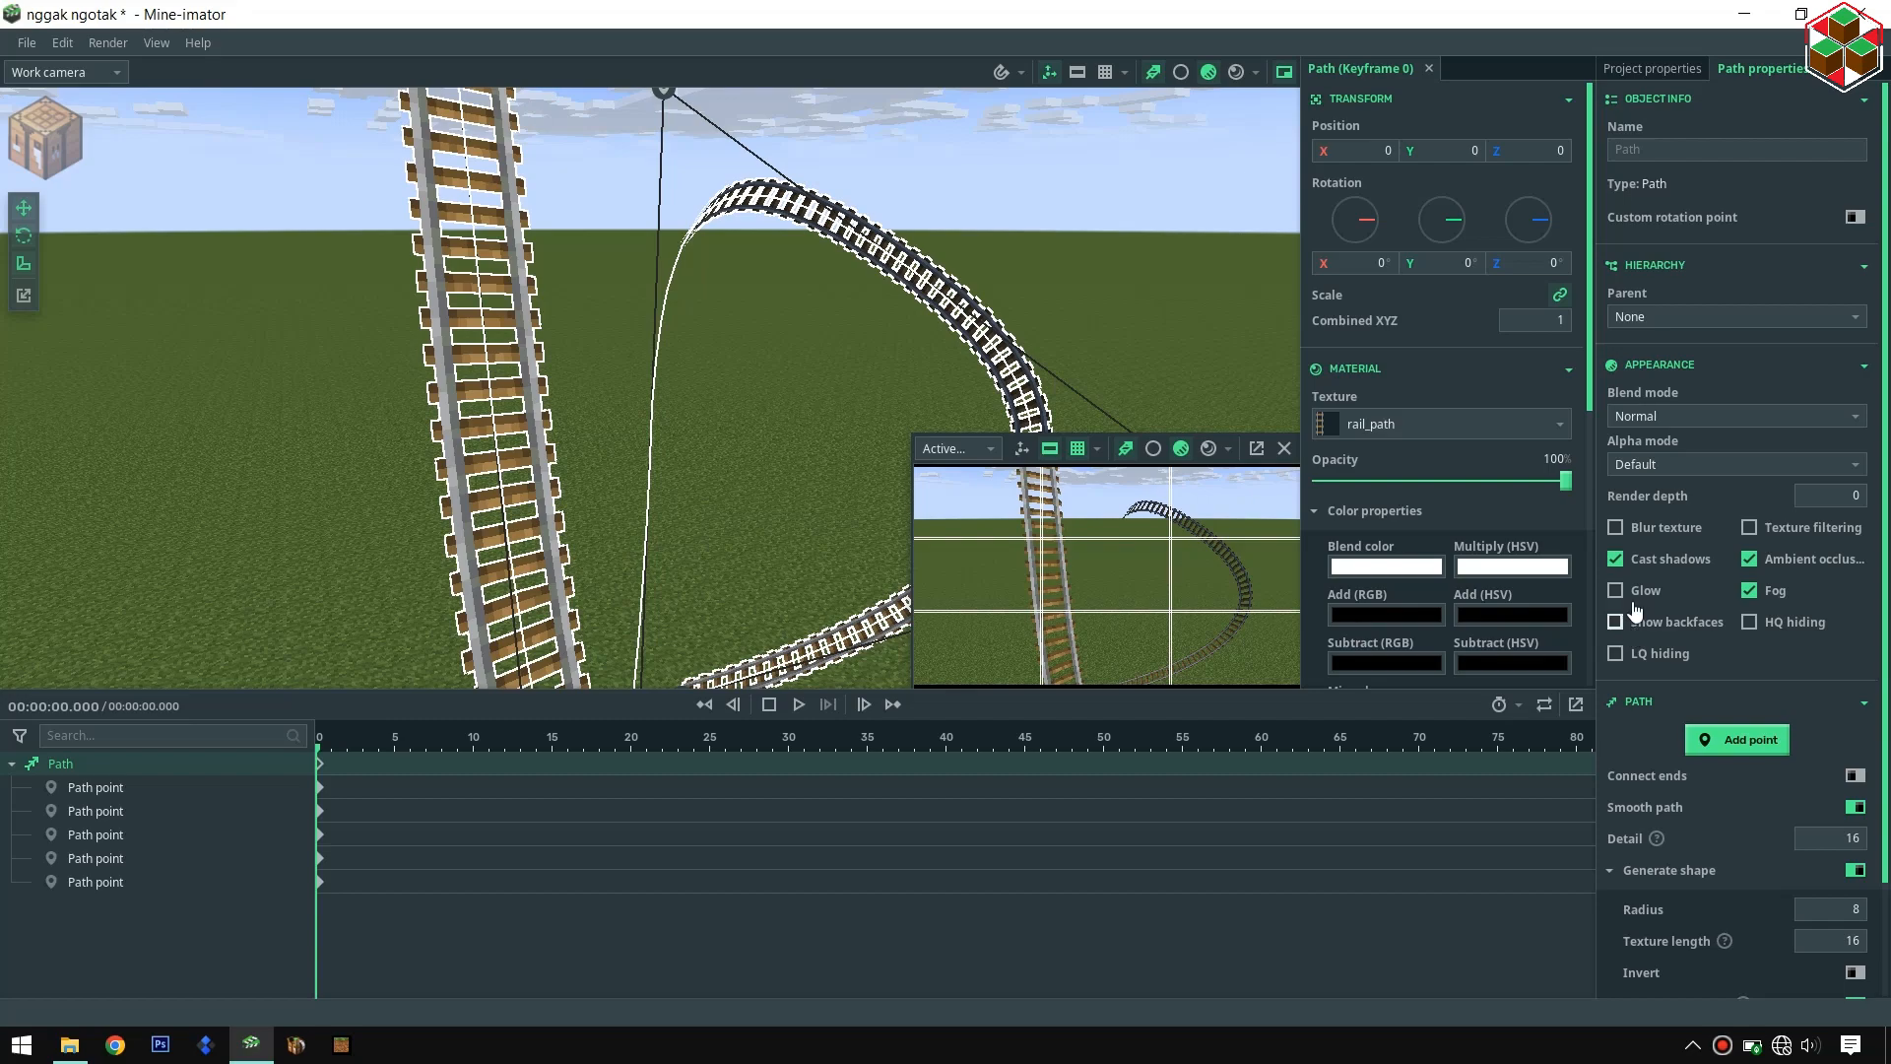
{"action": "left_click", "coordinate": [1674, 364]}
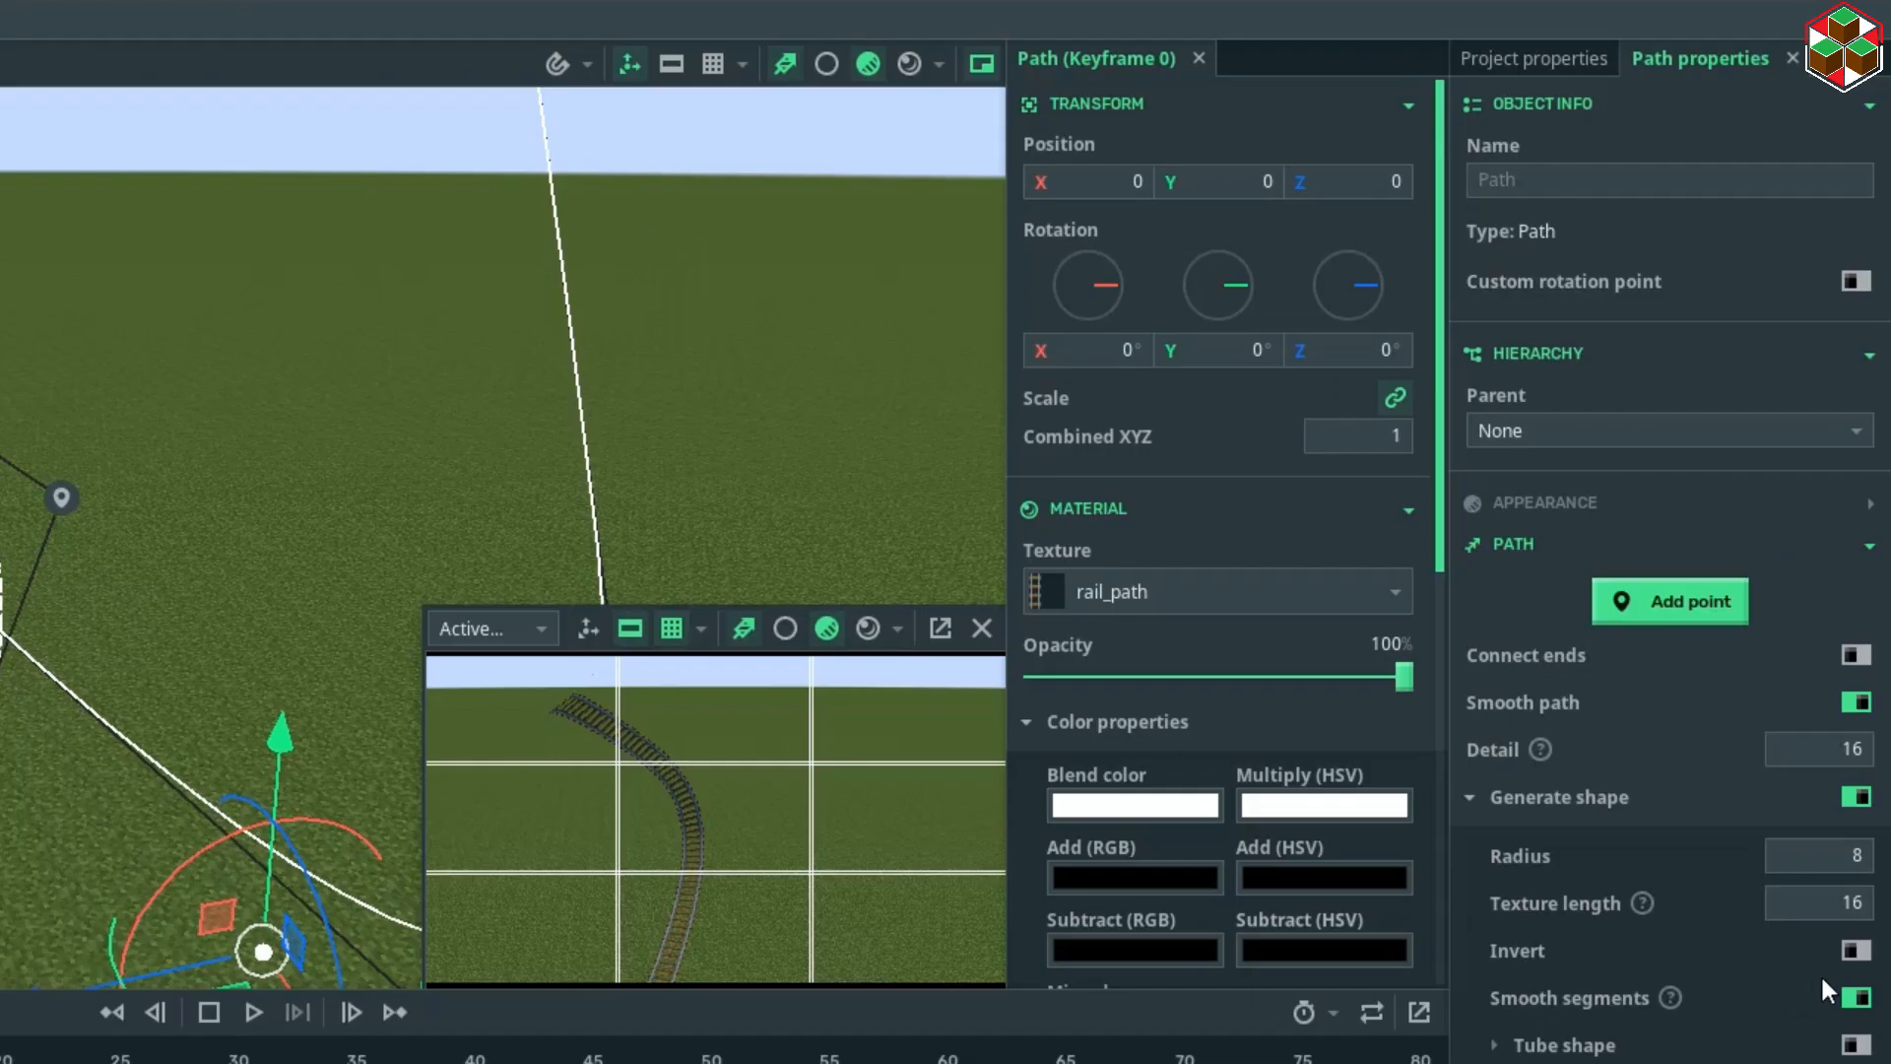
{"action": "left_click", "coordinate": [1856, 950]}
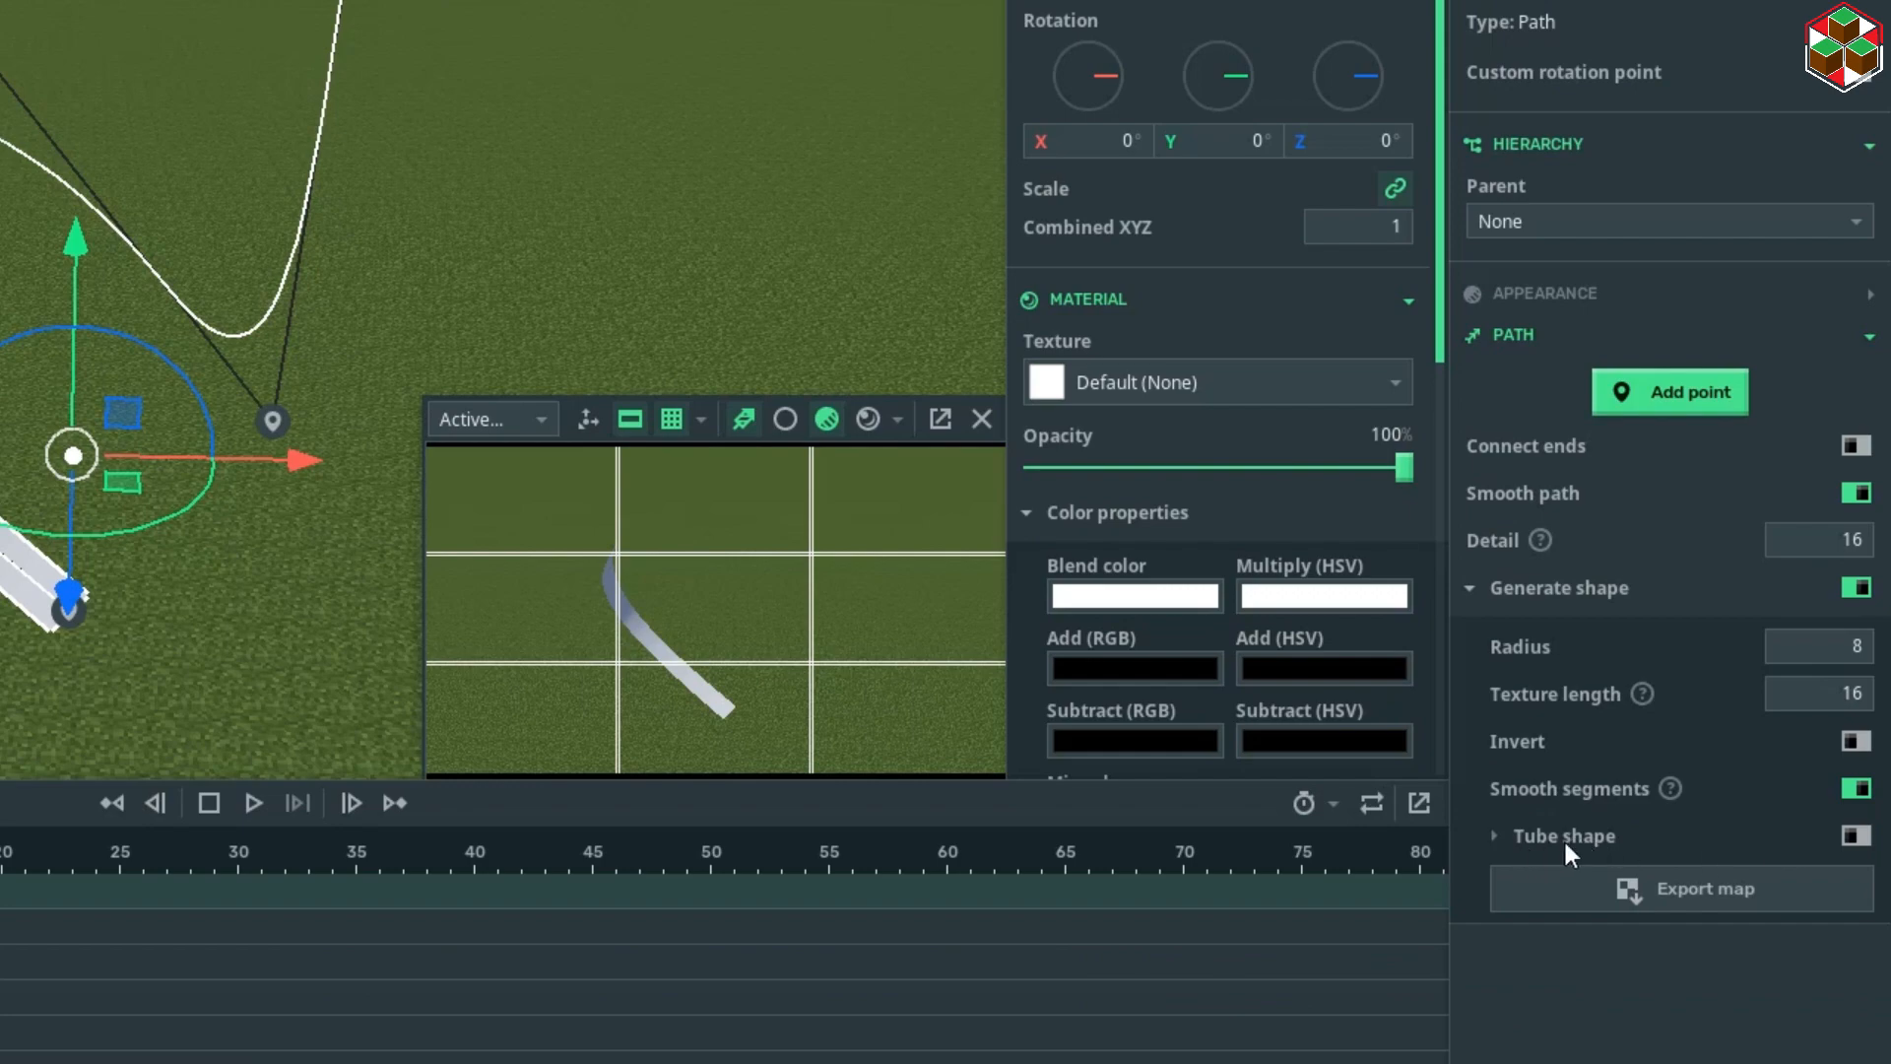
- Enable Tube shape for the untextured path and inspect the resulting tube from another angle
{"action": "left_click", "coordinate": [1855, 835]}
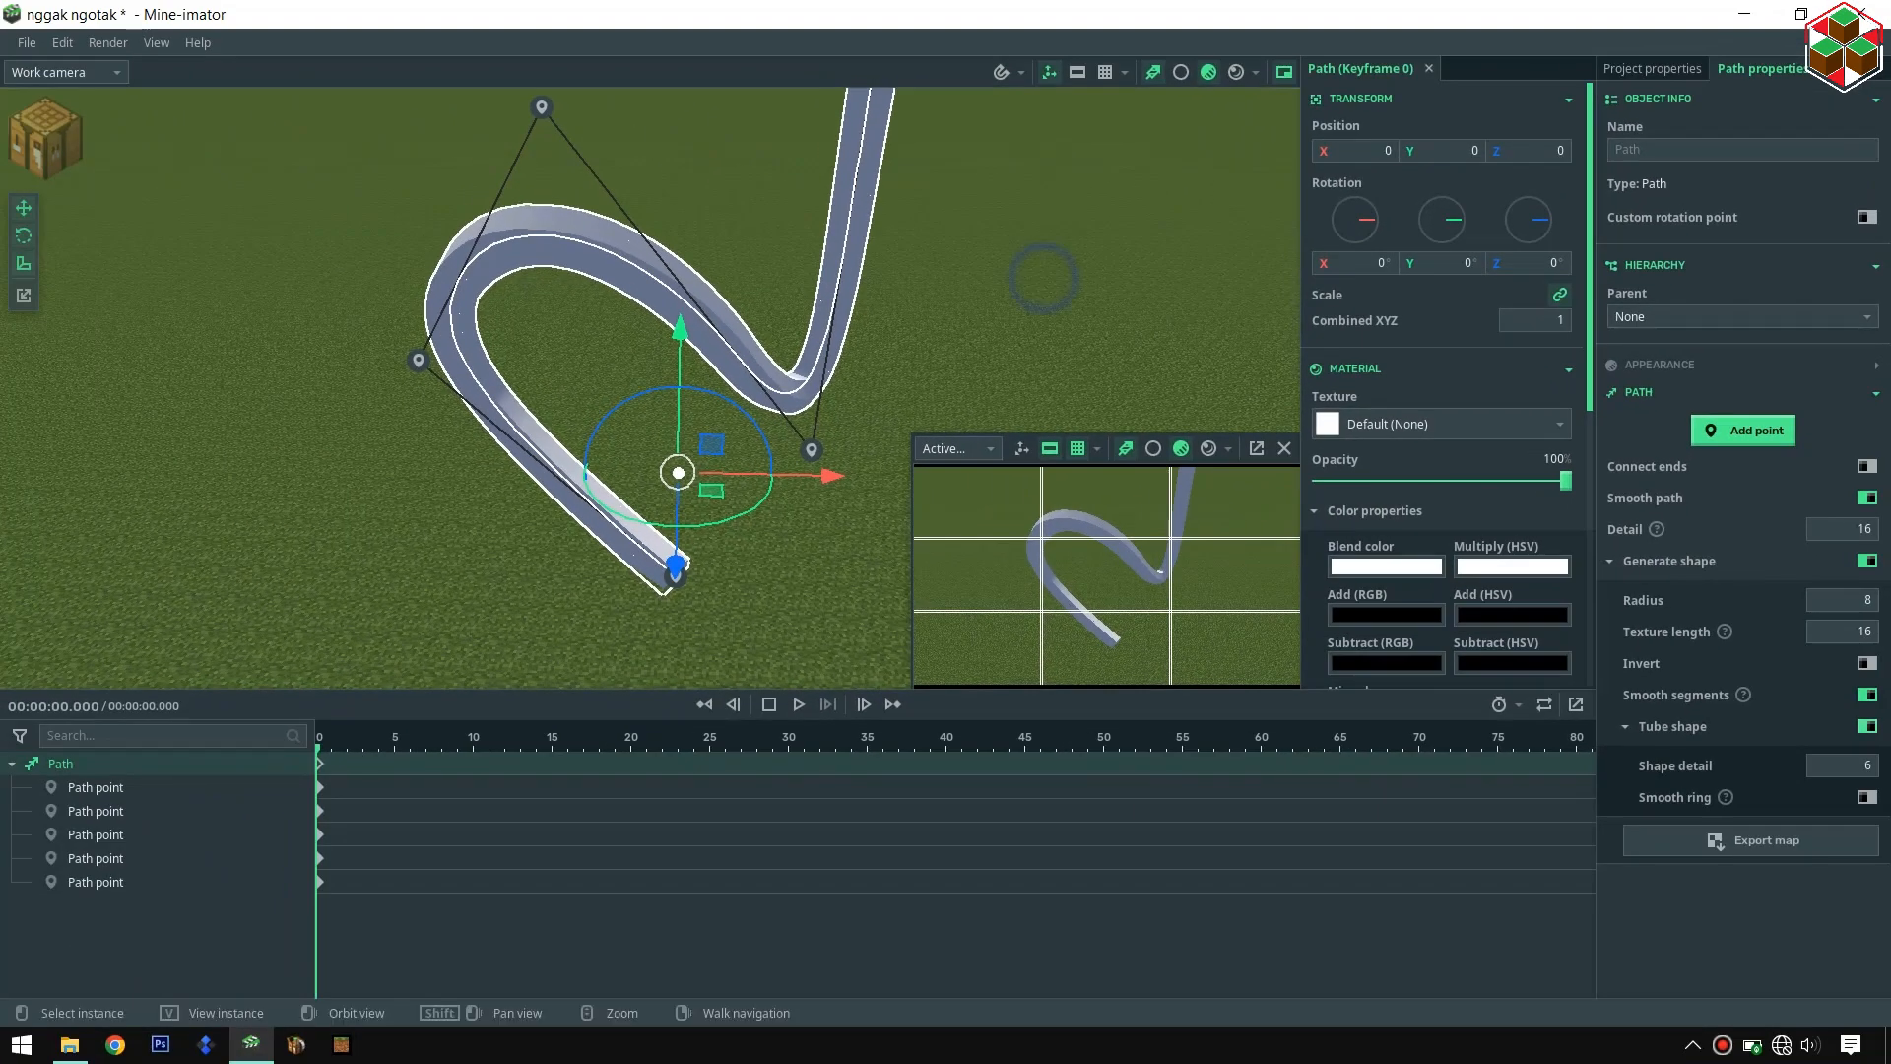
{"action": "right_click_drag", "start_coordinate": [1044, 325], "coordinate": [1046, 296]}
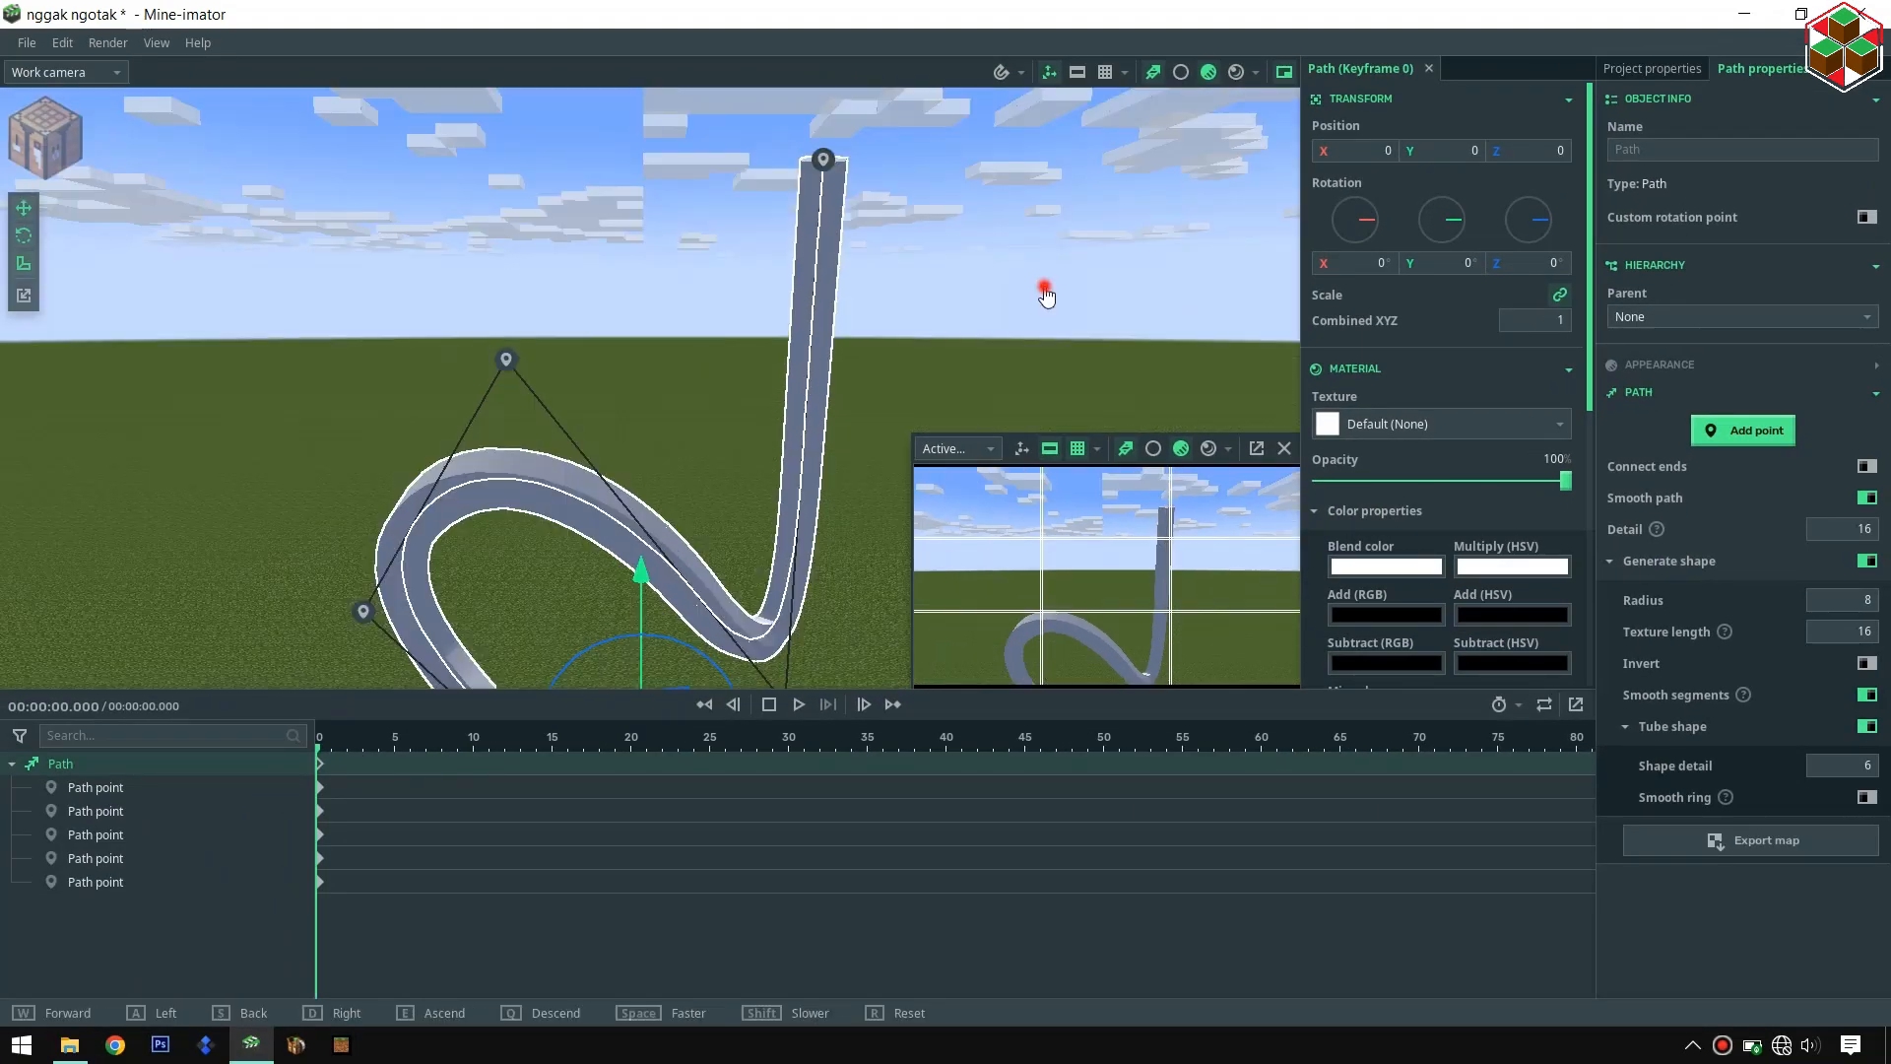
{"action": "right_click_drag", "start_coordinate": [1044, 287], "coordinate": [1046, 279]}
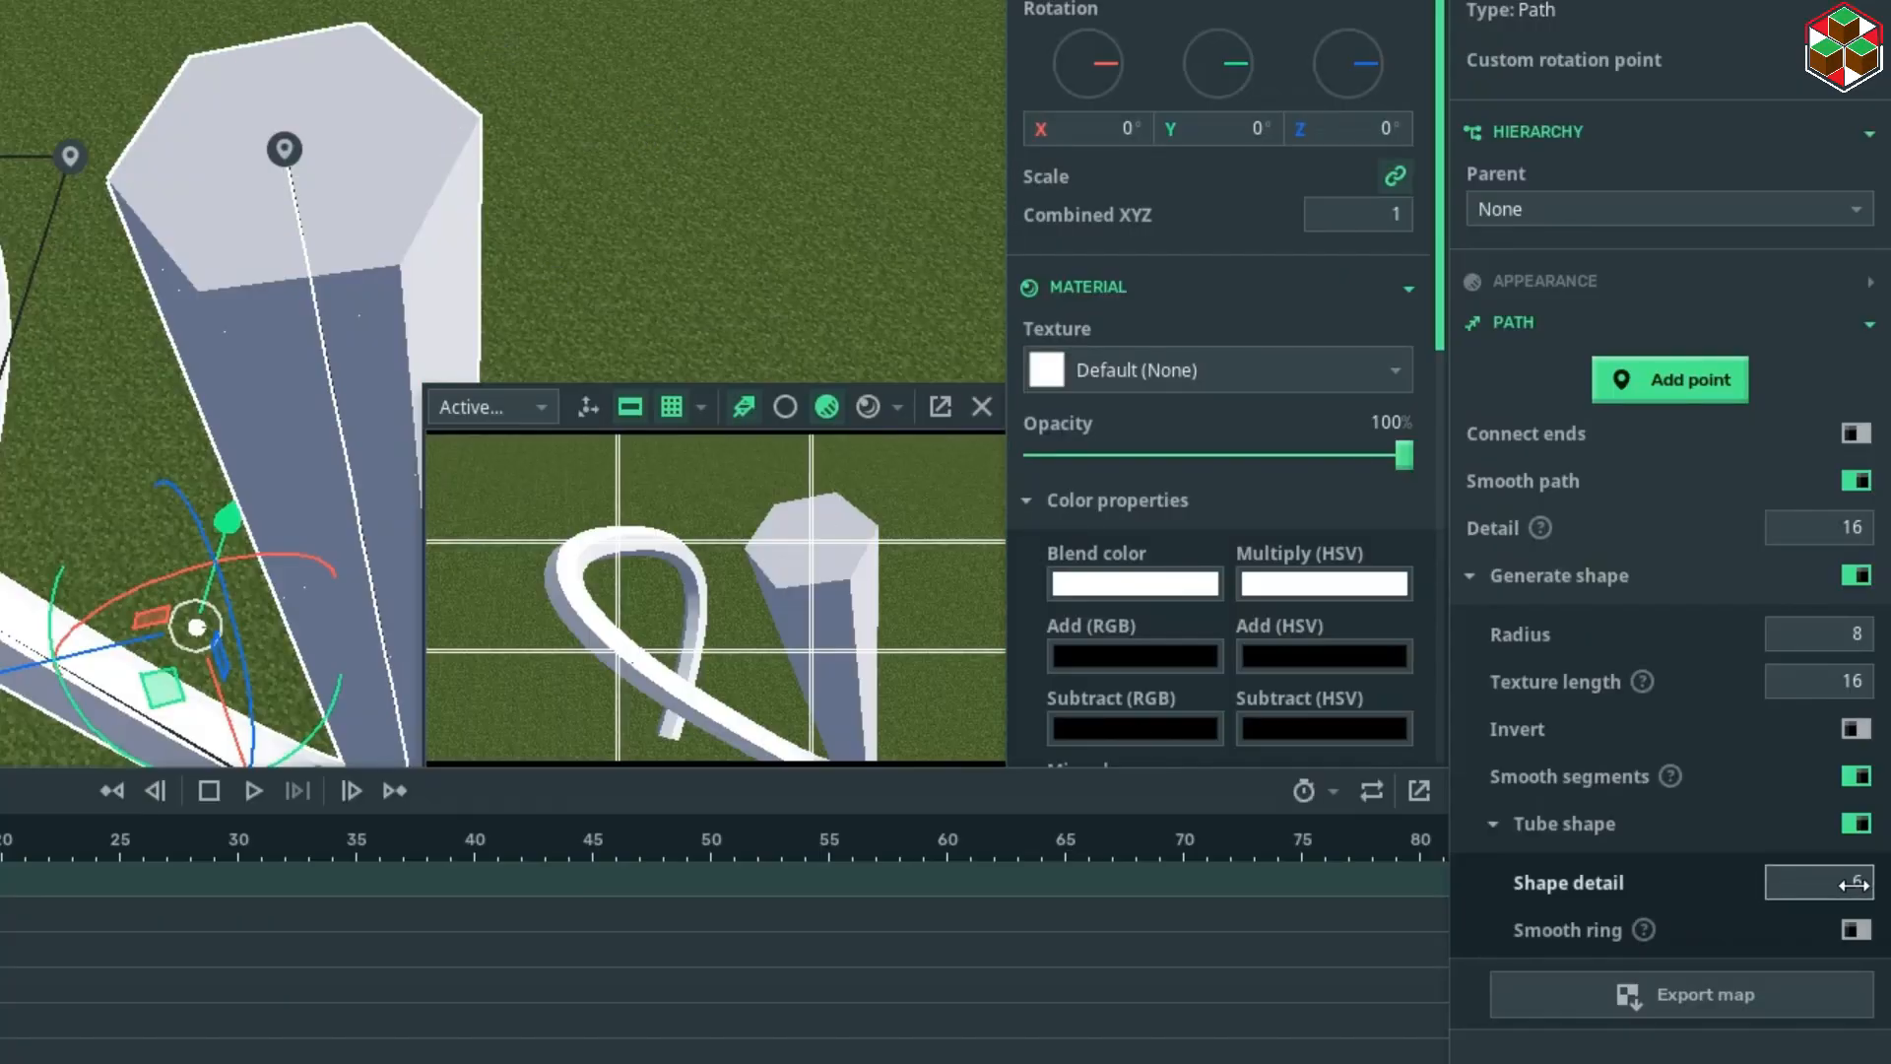
- Vary the tube's Shape detail between 3 and 32 and switch Smooth ring on and off to compare the shading
{"action": "left_click_drag", "start_coordinate": [1849, 883], "coordinate": [1807, 883]}
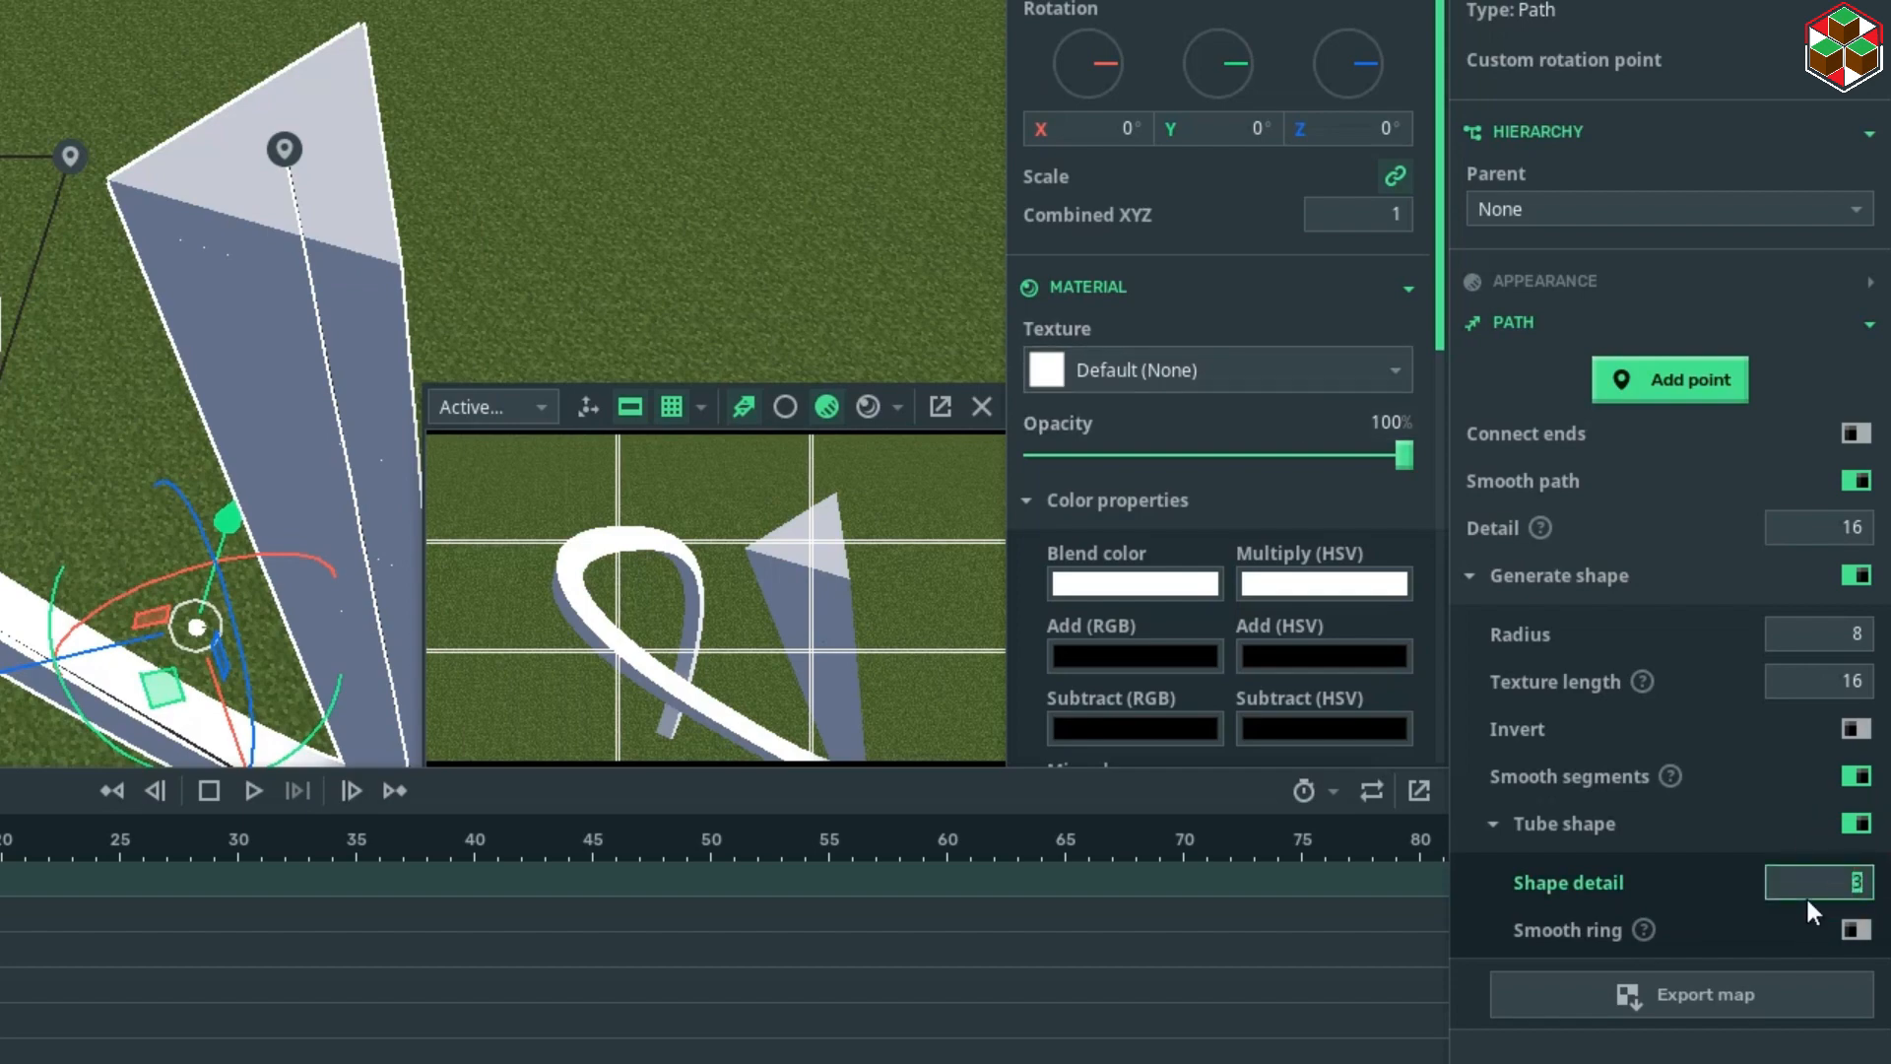
{"action": "type", "text": "2"}
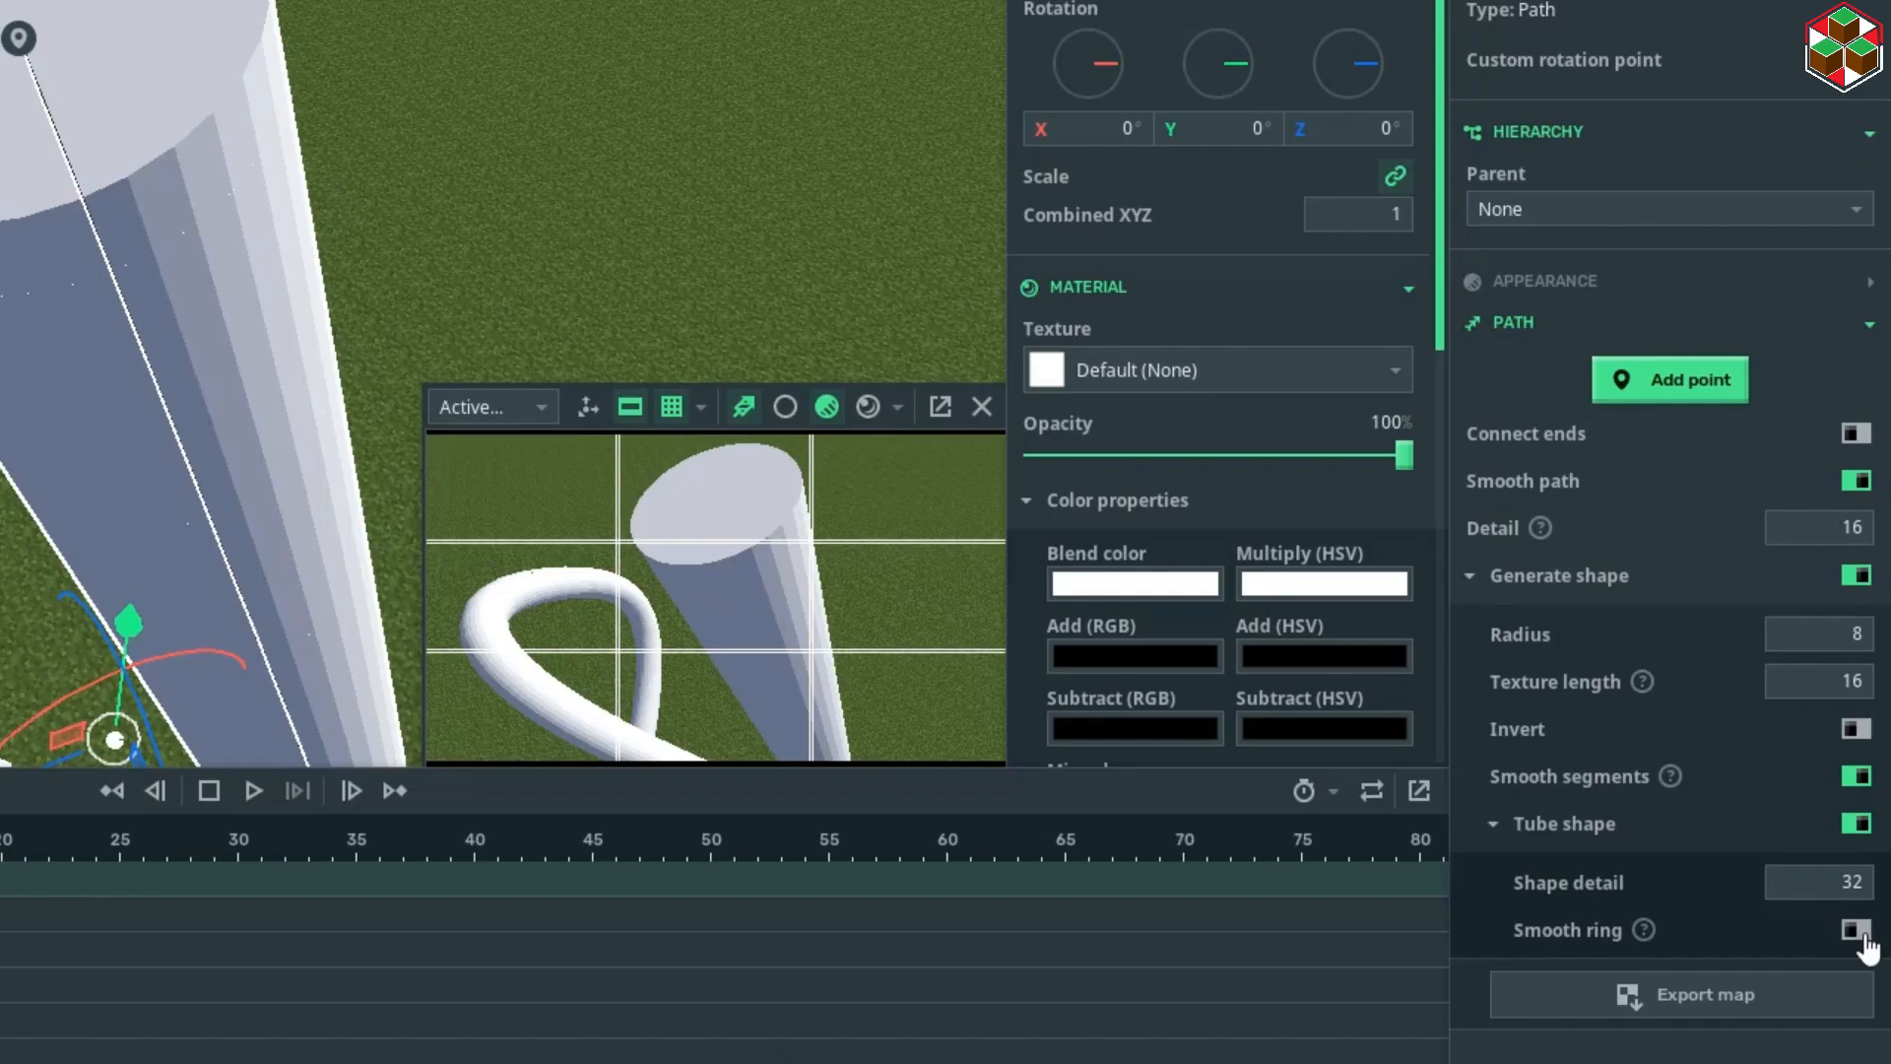
{"action": "left_click", "coordinate": [1859, 932]}
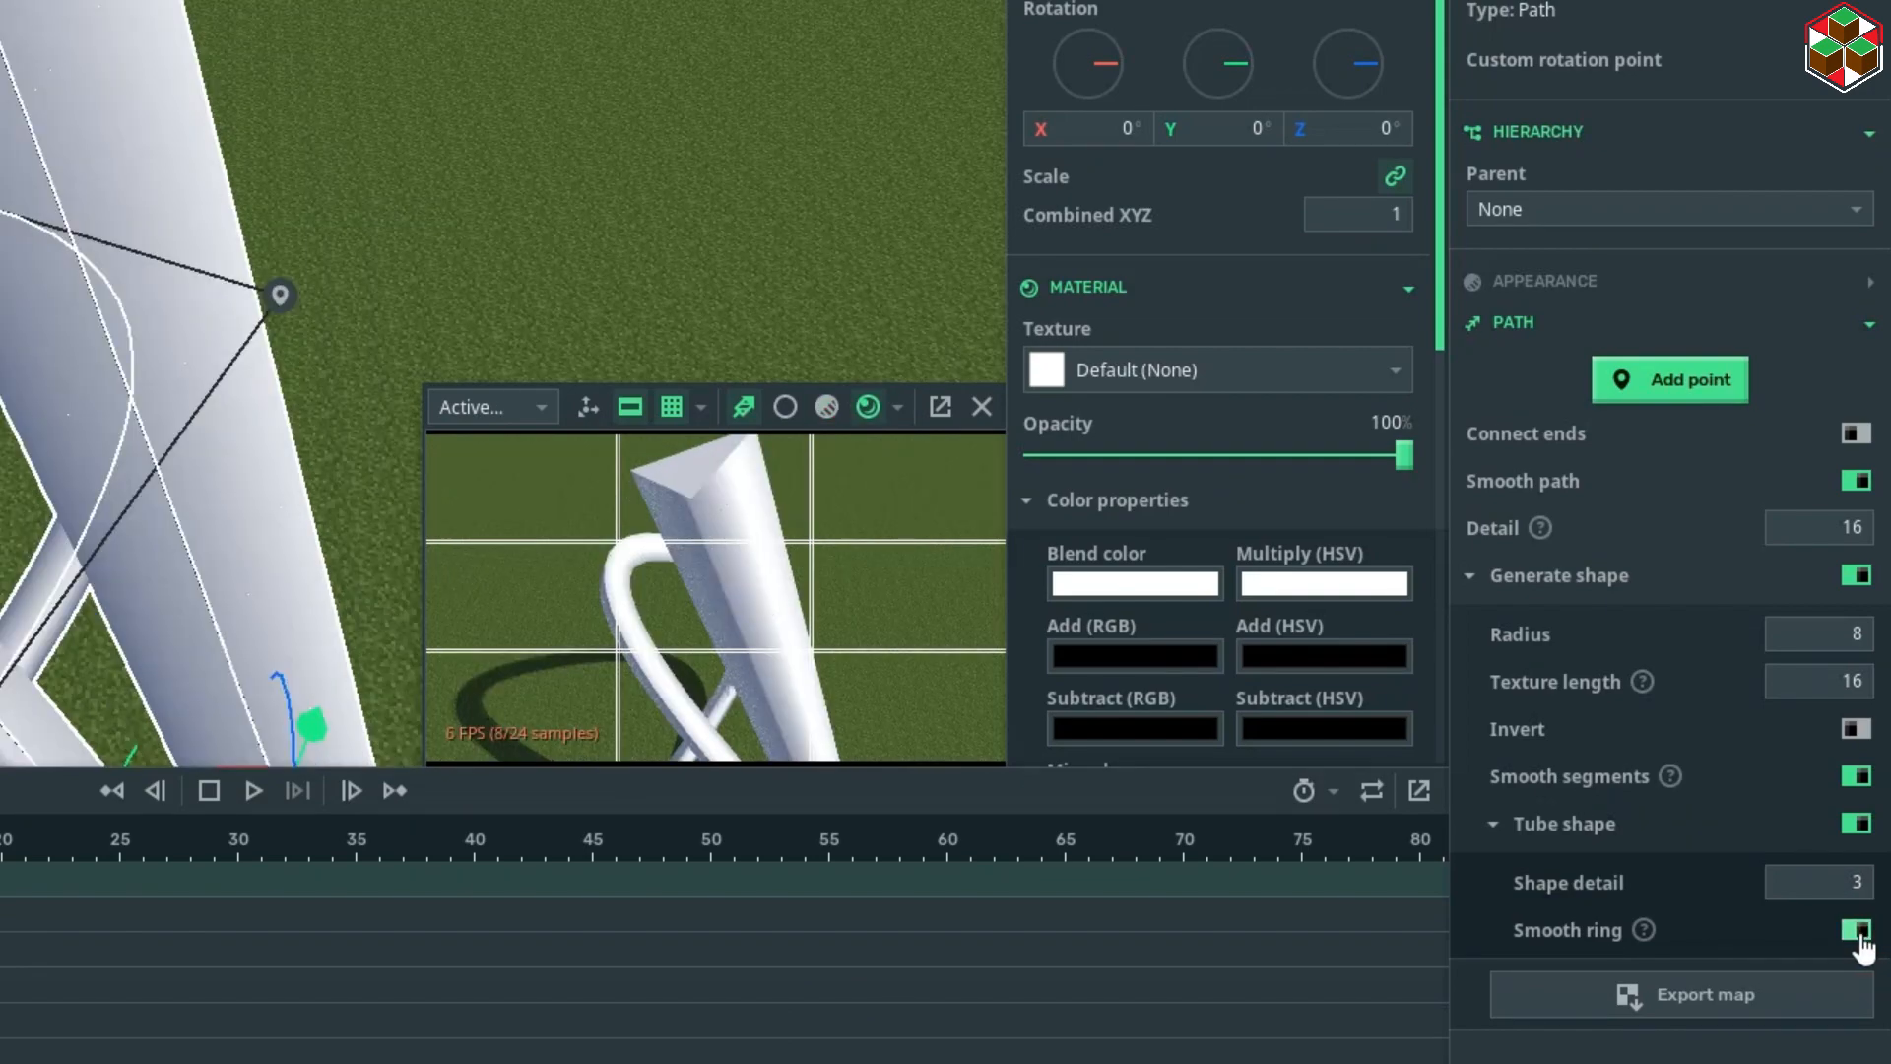
{"action": "left_click", "coordinate": [1859, 931]}
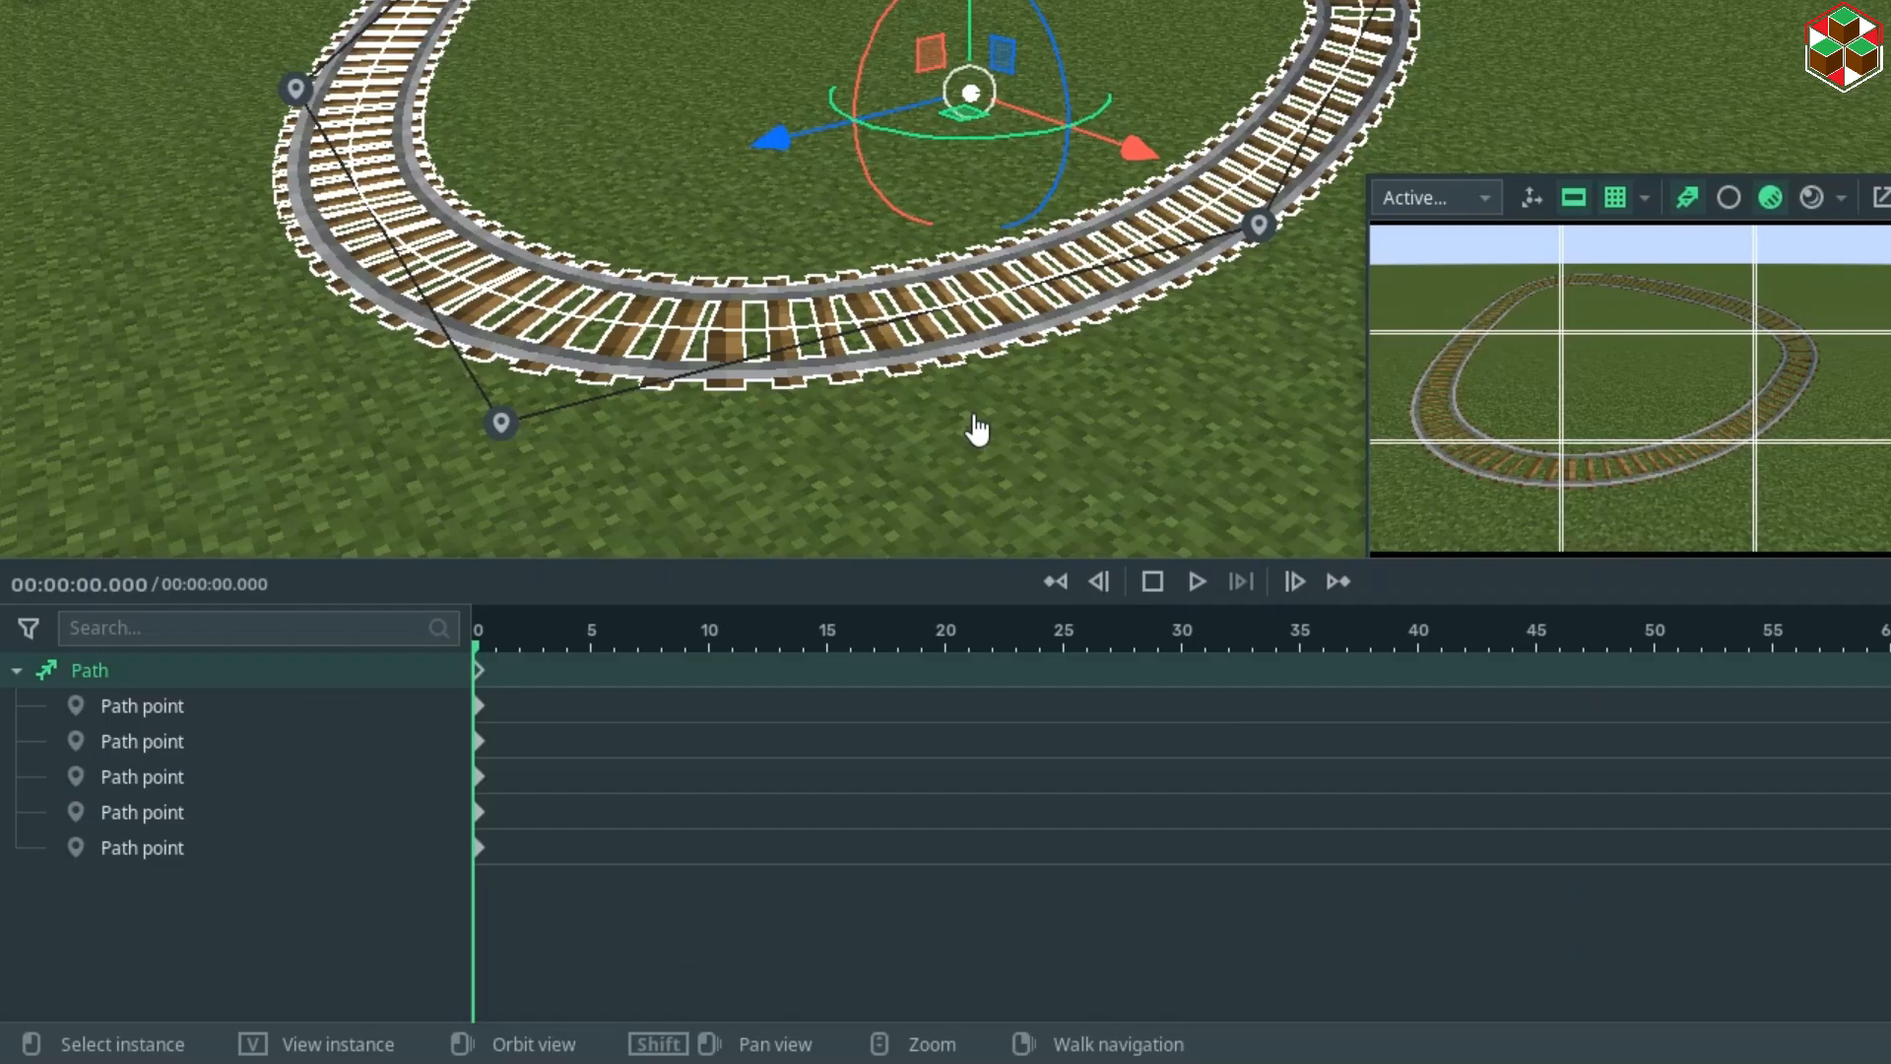
- Select each of the rail loop's five path points in turn, ending with the last one
{"action": "left_click", "coordinate": [138, 711]}
{"action": "left_click", "coordinate": [128, 743], "text": "ctrl"}
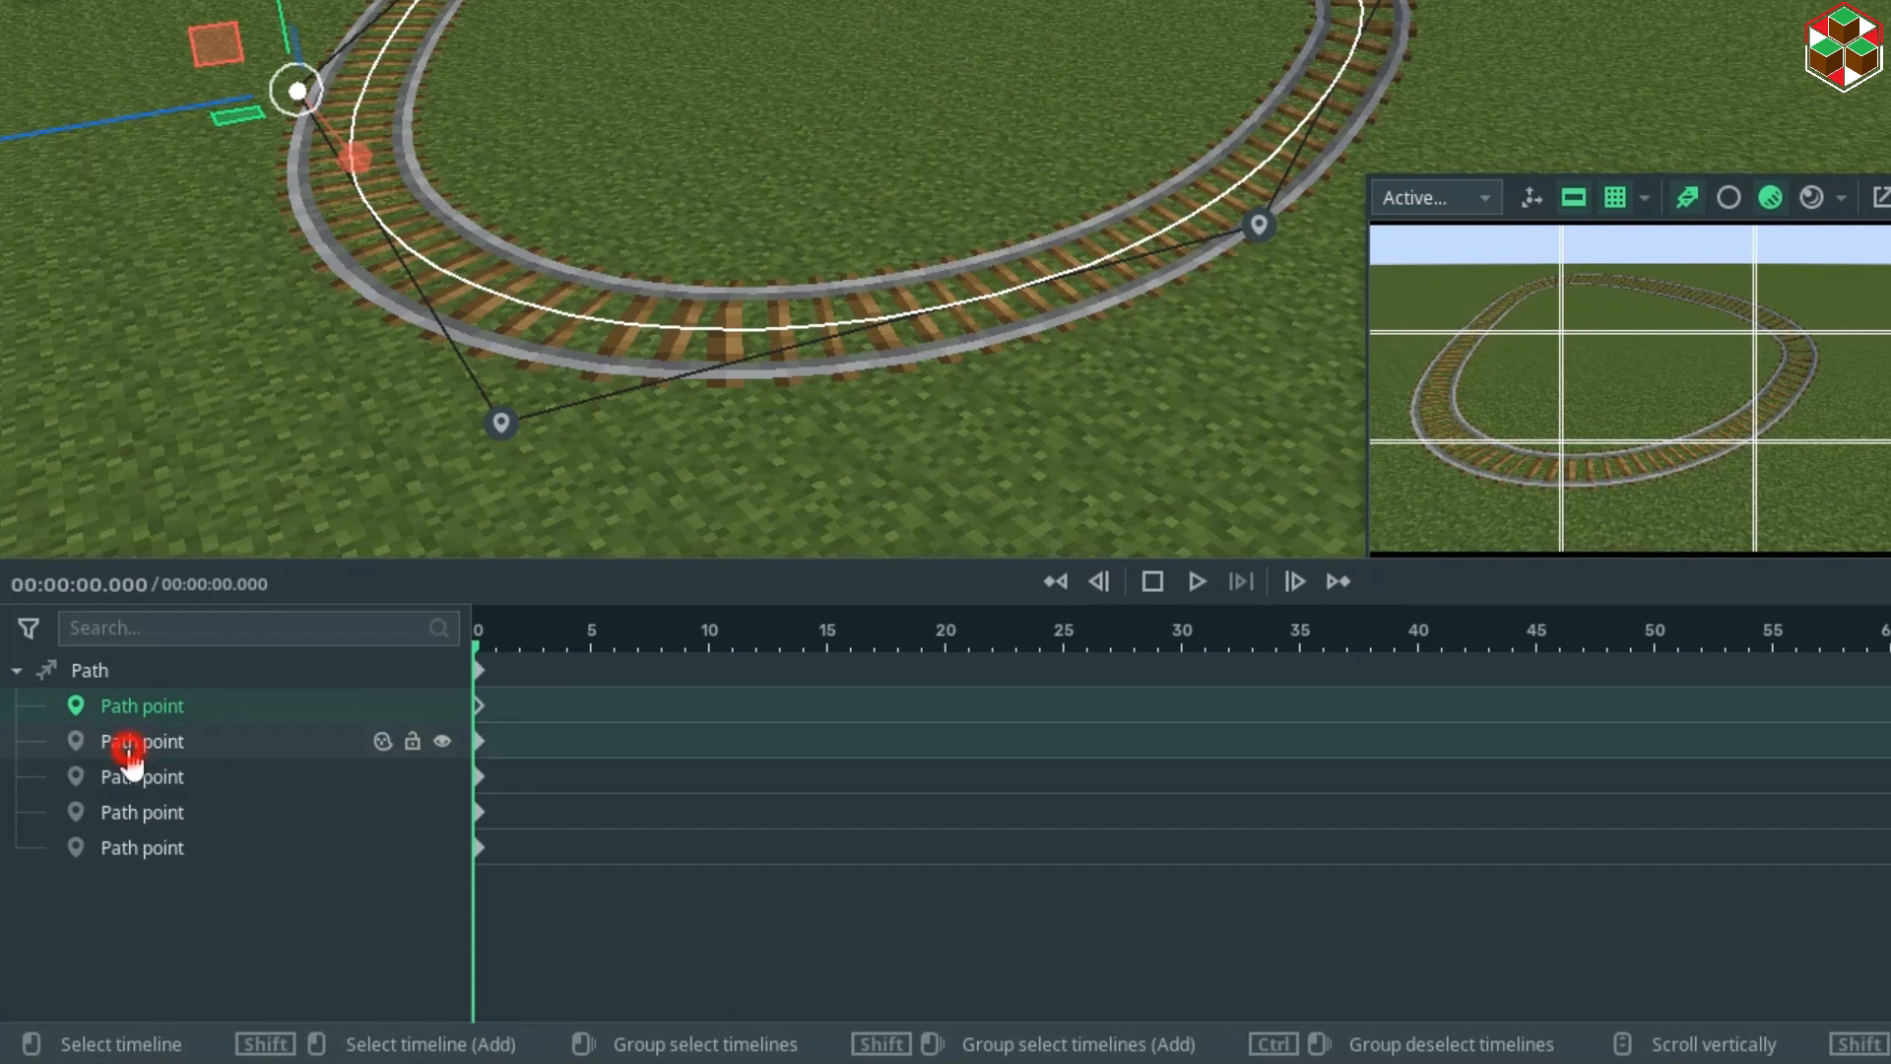
{"action": "left_click", "coordinate": [124, 781]}
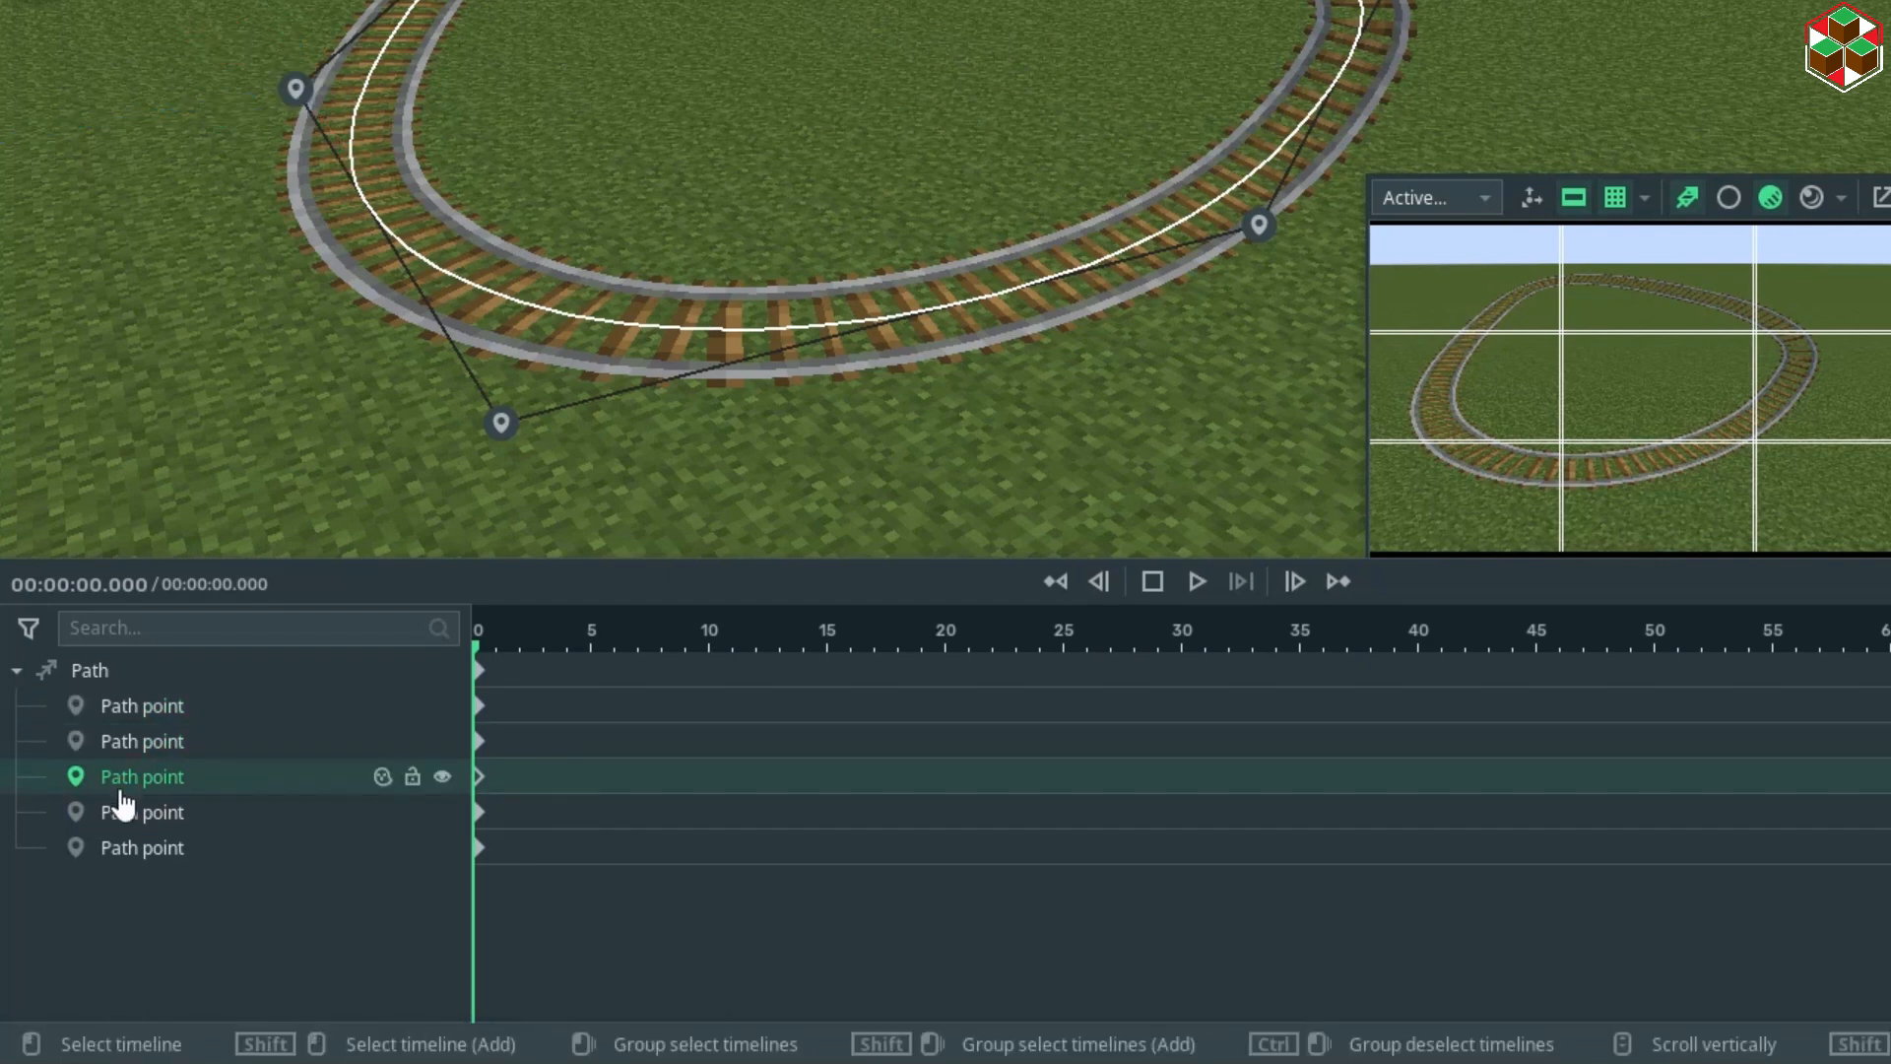
{"action": "left_click", "coordinate": [119, 820]}
{"action": "left_click", "coordinate": [118, 851]}
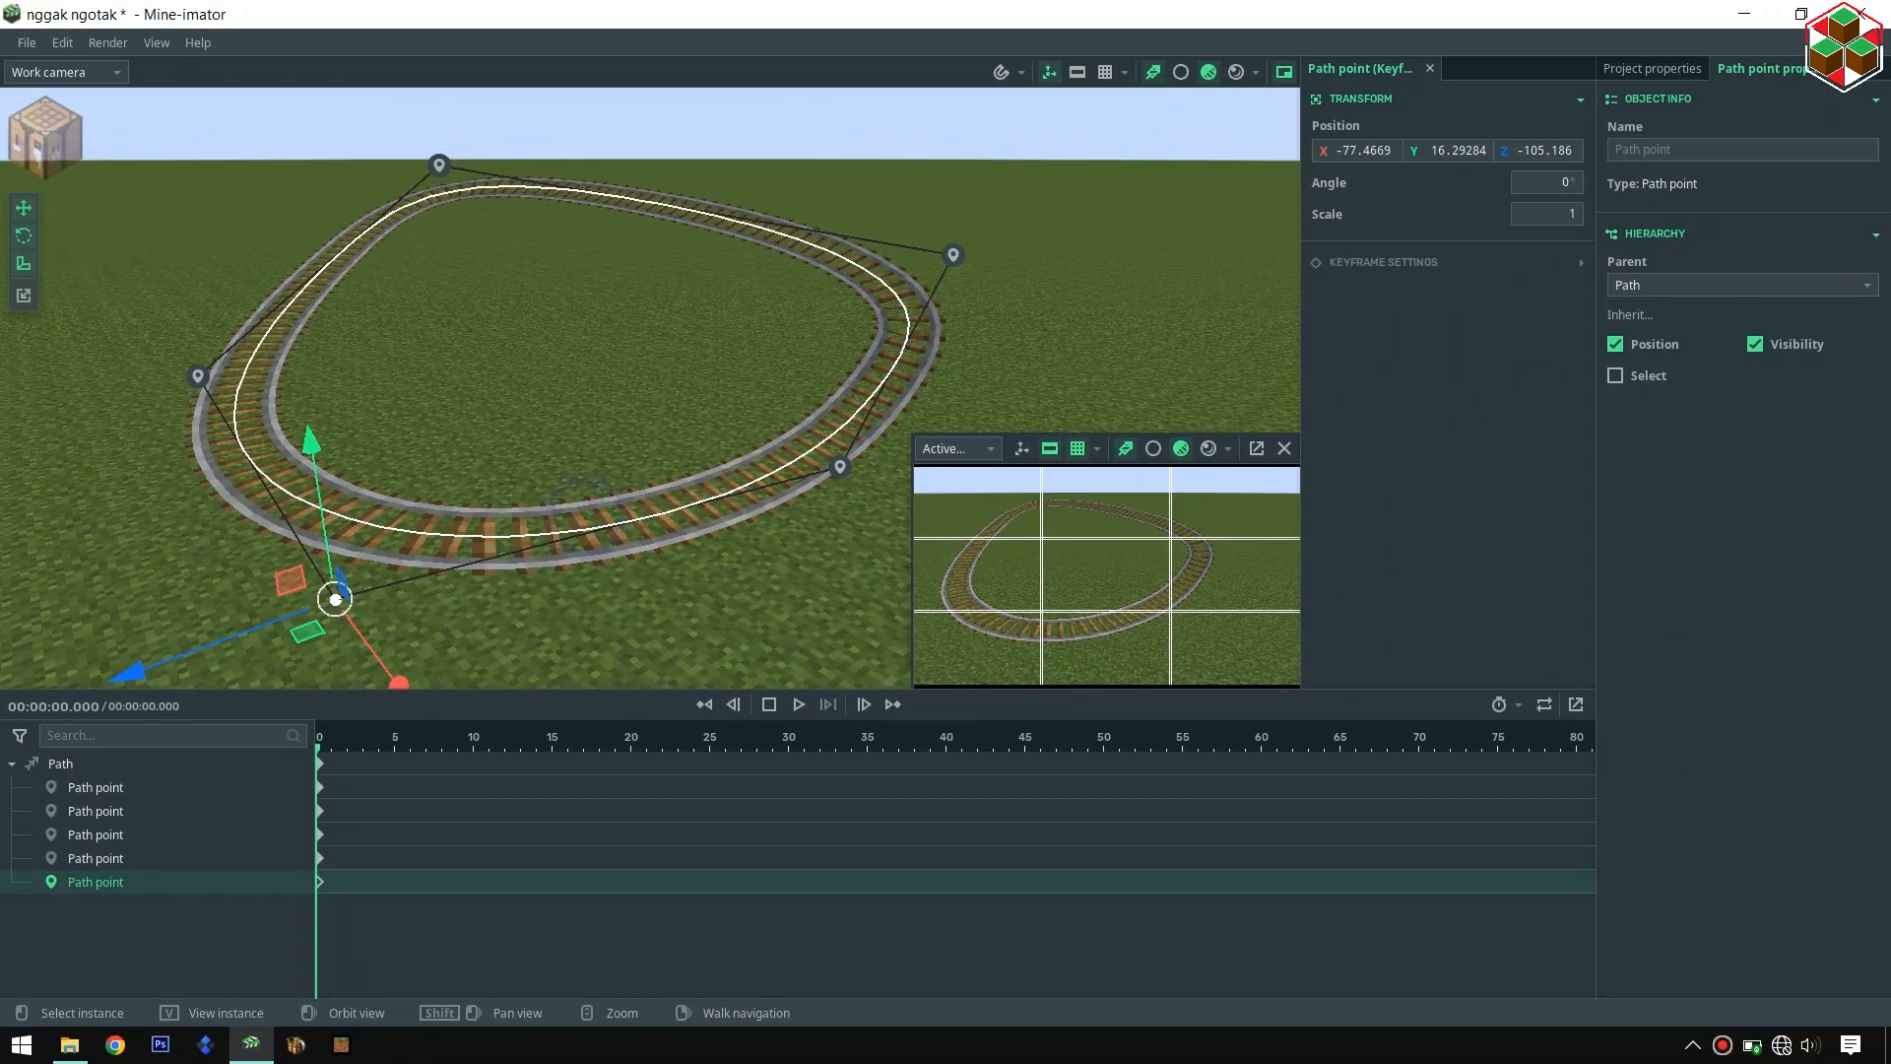
- Move the last path point horizontally to about X -82.32, Z -98.83 and vary its Angle and Scale
{"action": "right_click_drag", "start_coordinate": [581, 488], "coordinate": [438, 621]}
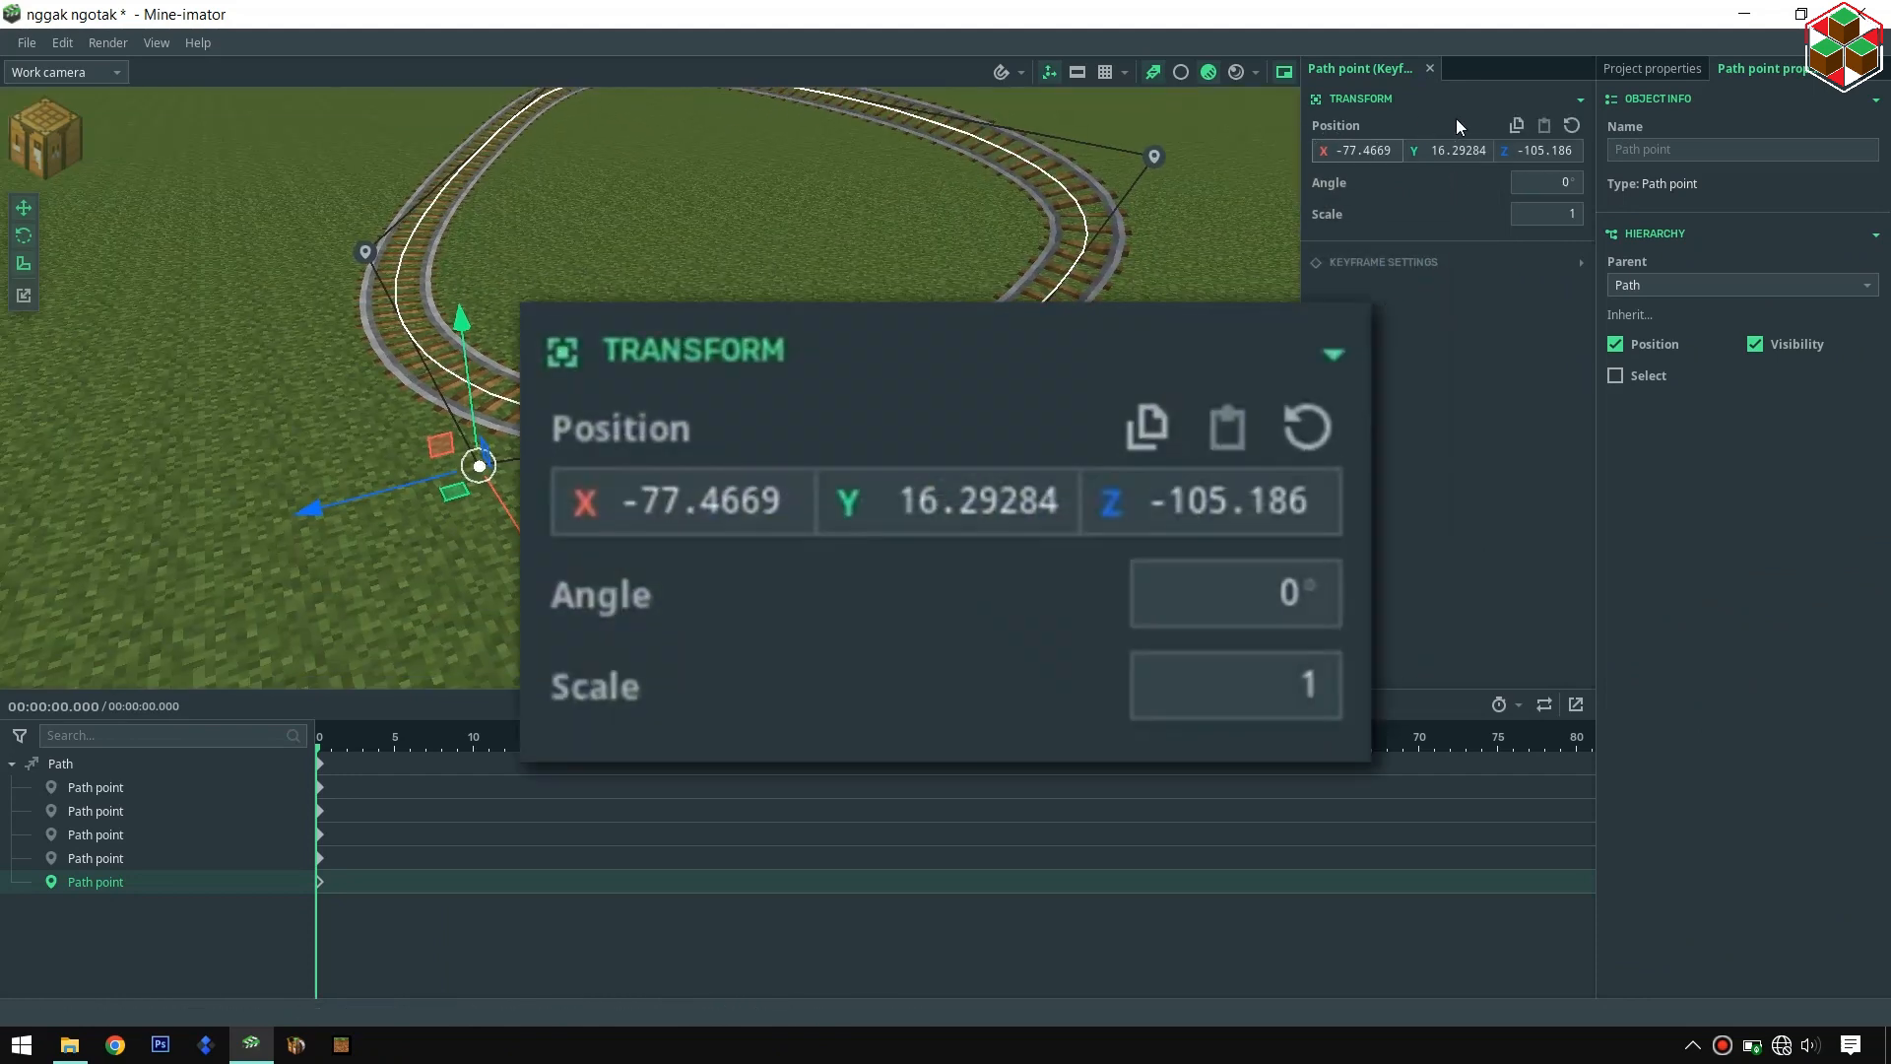
{"action": "left_click_drag", "start_coordinate": [453, 500], "coordinate": [552, 481]}
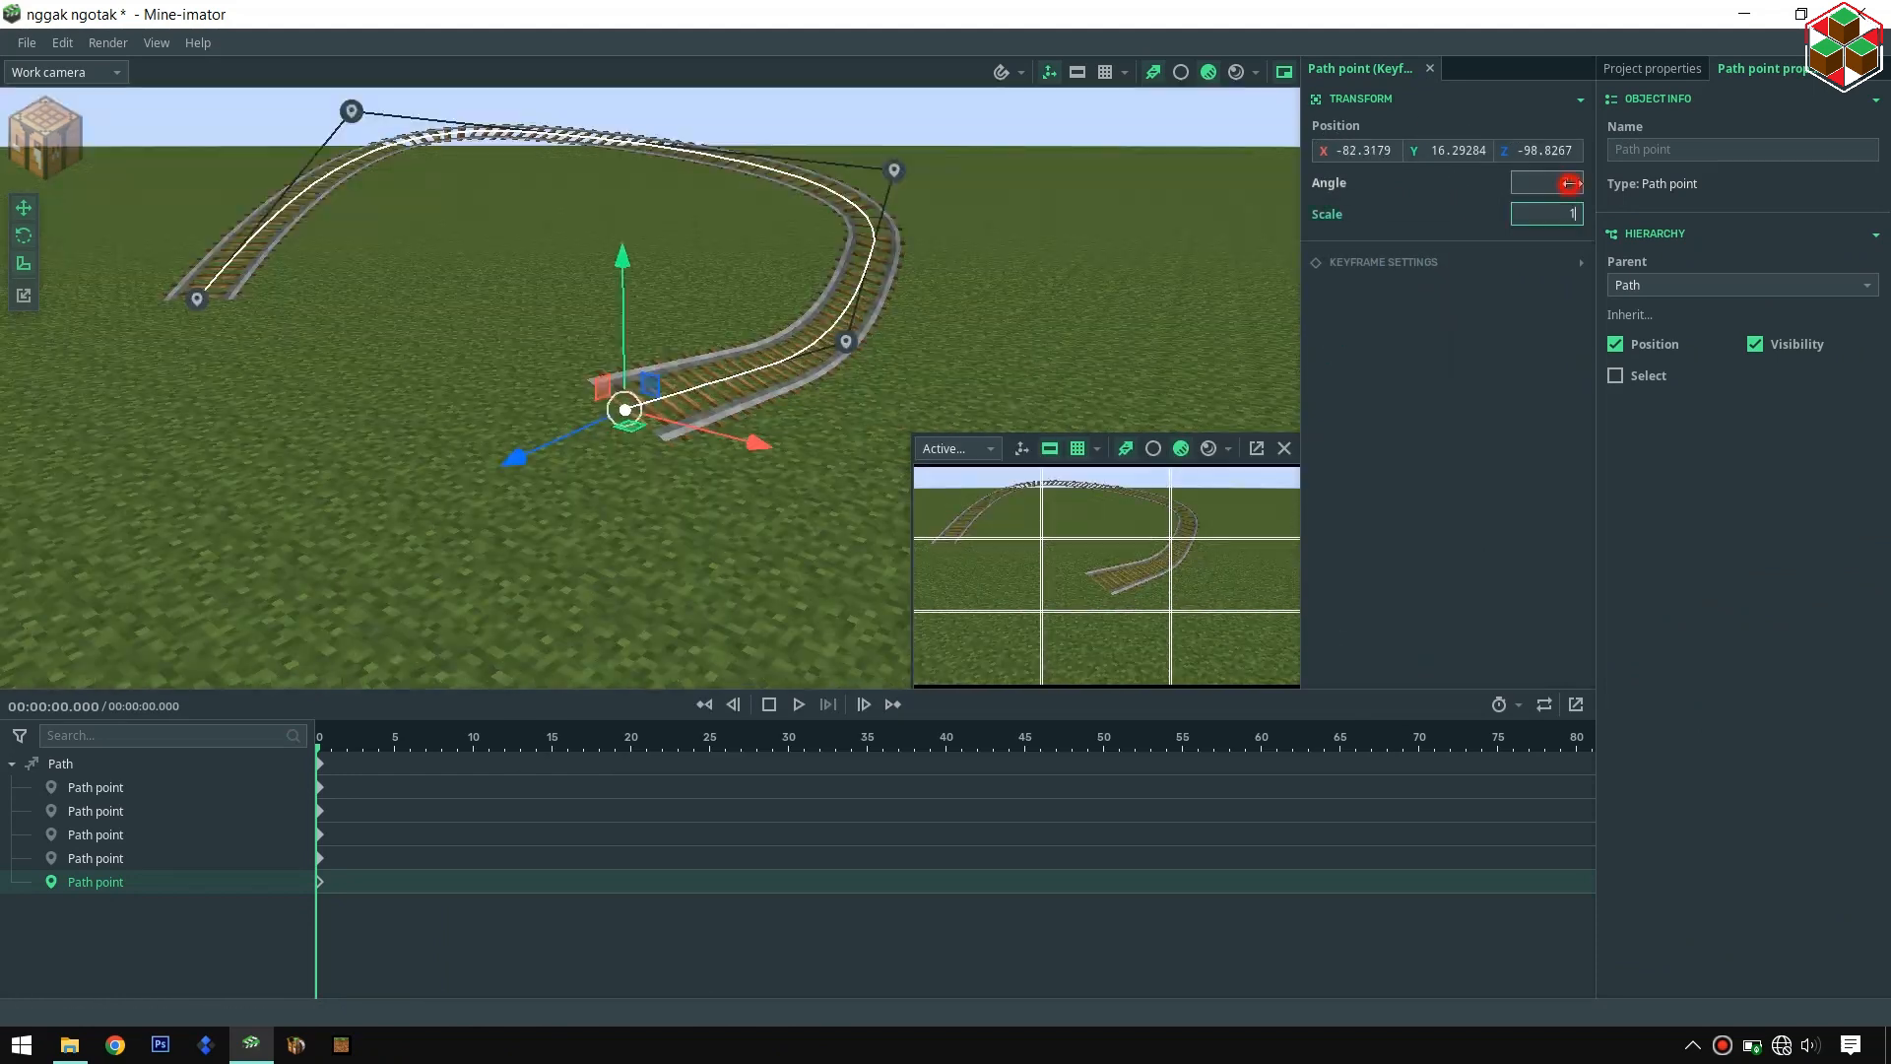
{"action": "left_click_drag", "start_coordinate": [1561, 183], "coordinate": [1683, 183]}
{"action": "left_click_drag", "start_coordinate": [1546, 184], "coordinate": [1417, 183]}
{"action": "mouse_move", "coordinate": [1547, 214]}
{"action": "left_mouse_down"}
{"action": "mouse_move", "coordinate": [1635, 214]}
{"action": "mouse_move", "coordinate": [1521, 214]}
{"action": "mouse_move", "coordinate": [1620, 214]}
{"action": "mouse_move", "coordinate": [1527, 213]}
{"action": "mouse_move", "coordinate": [1561, 214]}
{"action": "left_mouse_up"}
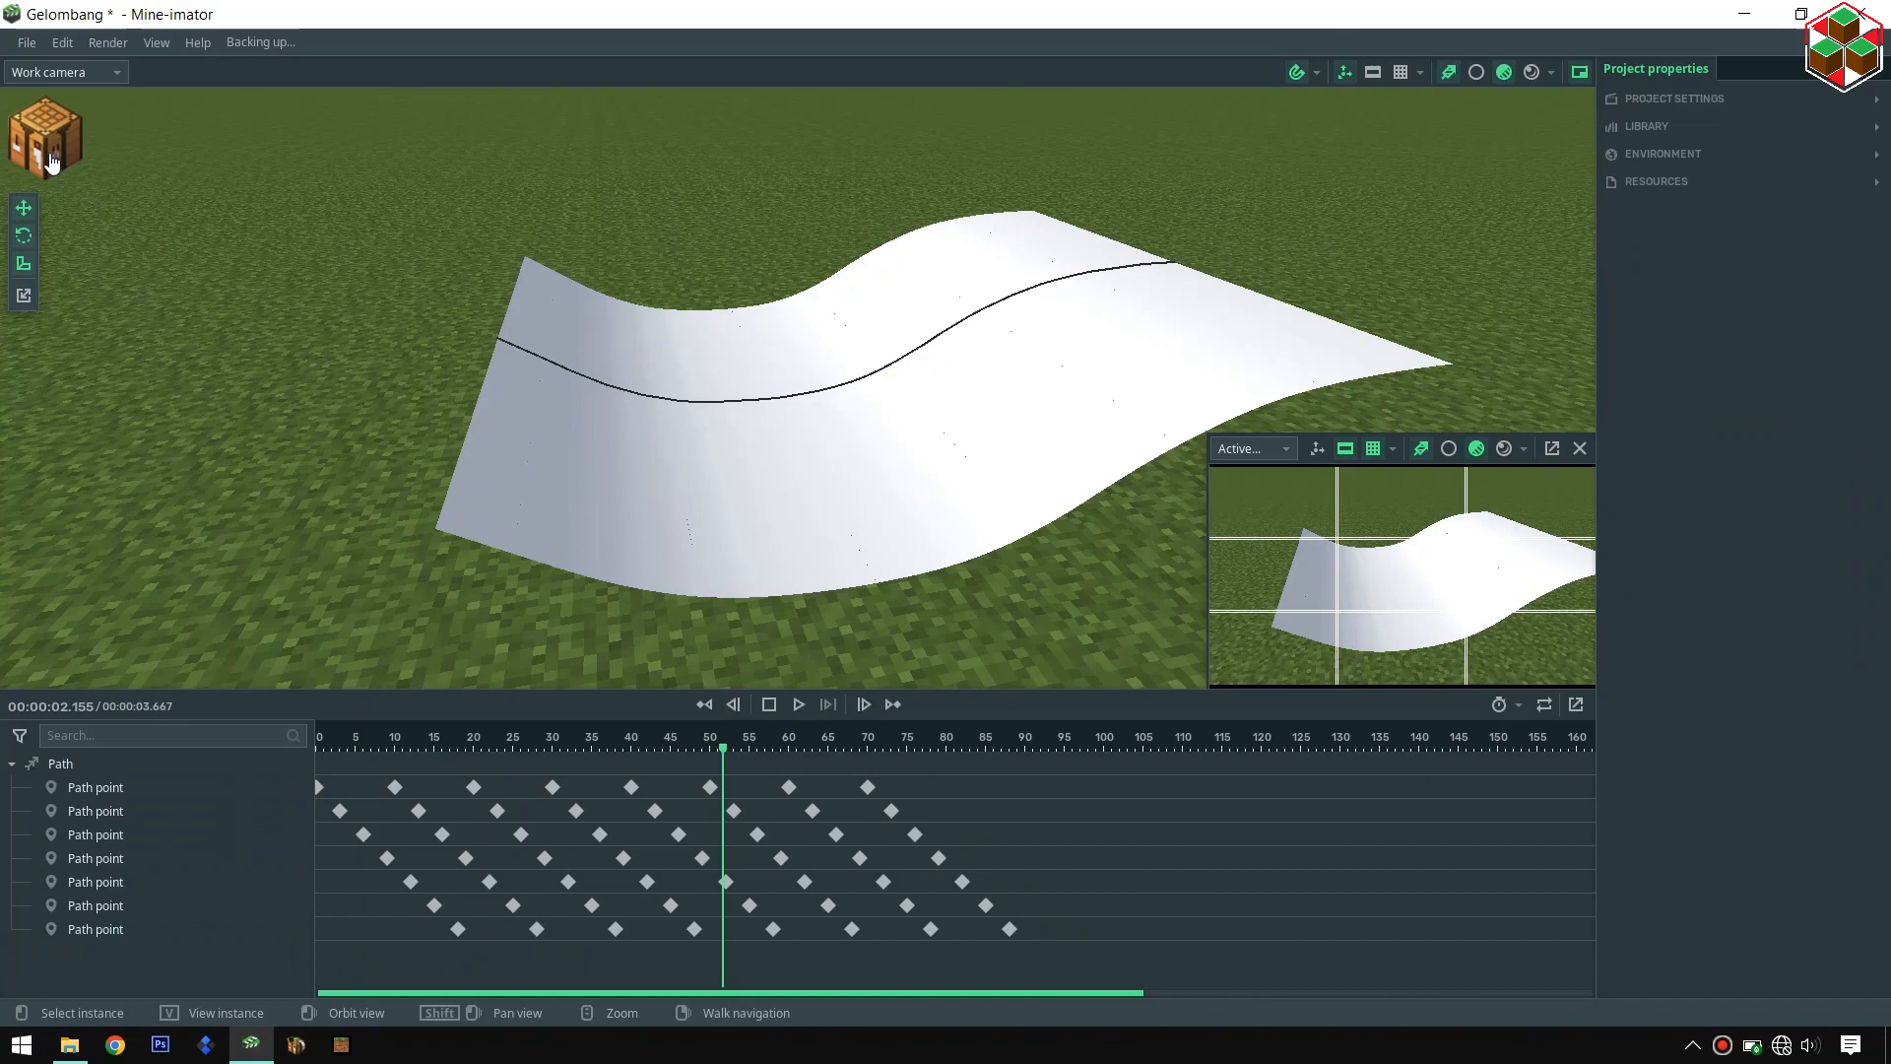
- In the Gelombang project, add a Boat special block to the wave scene
{"action": "left_click", "coordinate": [52, 162]}
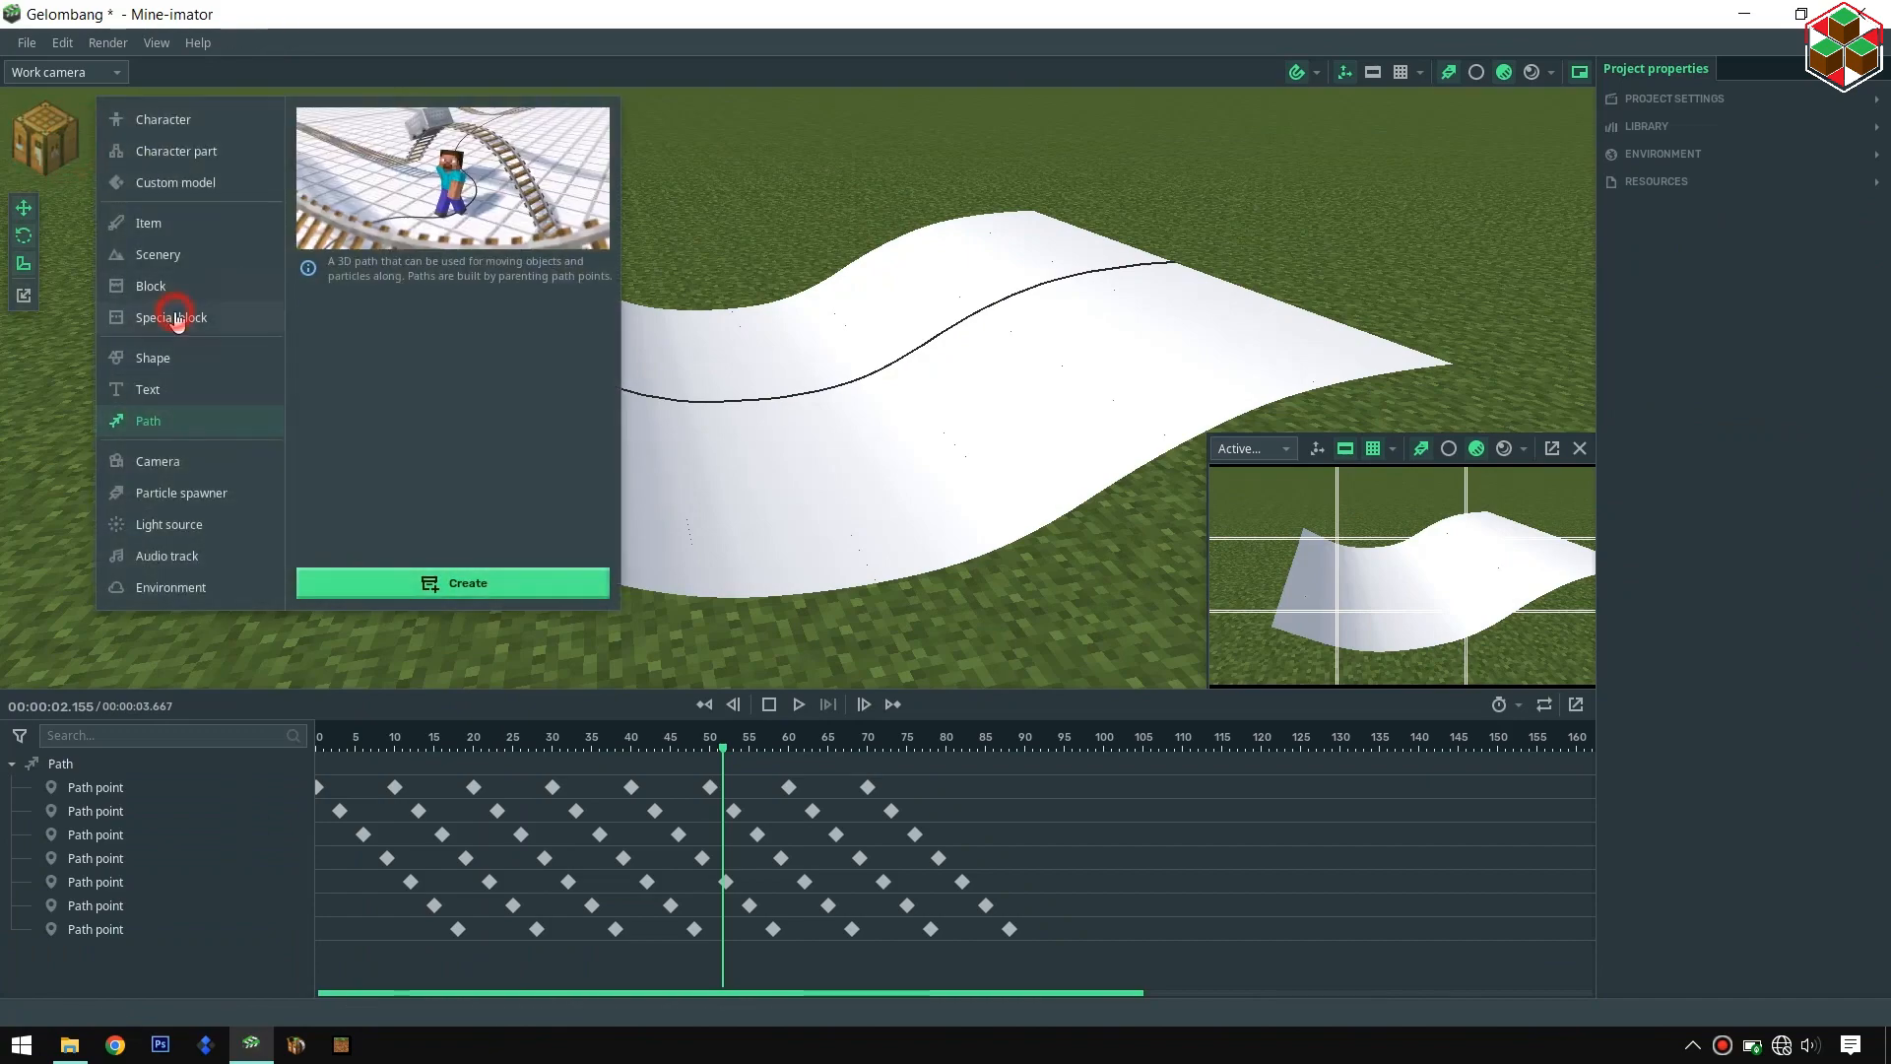
{"action": "left_click", "coordinate": [162, 315]}
{"action": "left_click", "coordinate": [335, 335]}
{"action": "left_click", "coordinate": [447, 594]}
{"action": "left_click", "coordinate": [10, 957]}
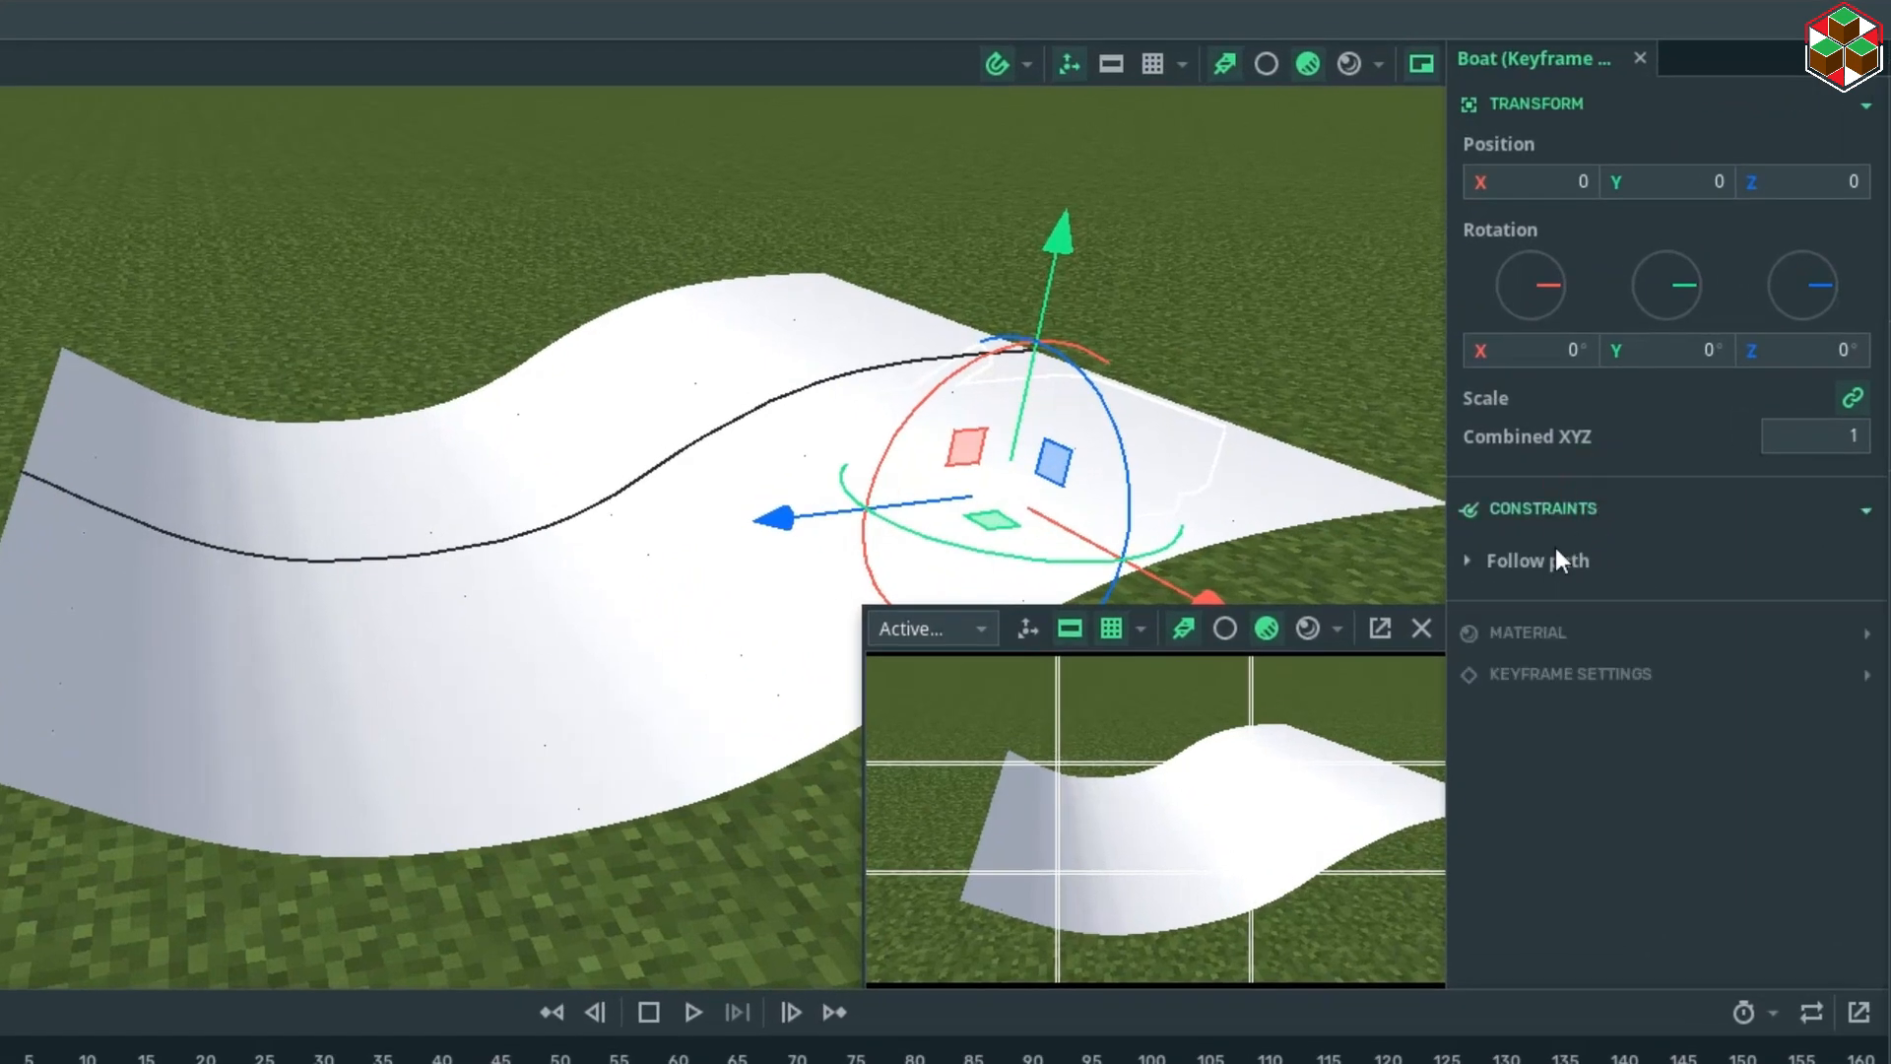
- Constrain the boat to follow Path1 and set its path Offset to 18.9
{"action": "left_click", "coordinate": [1552, 570]}
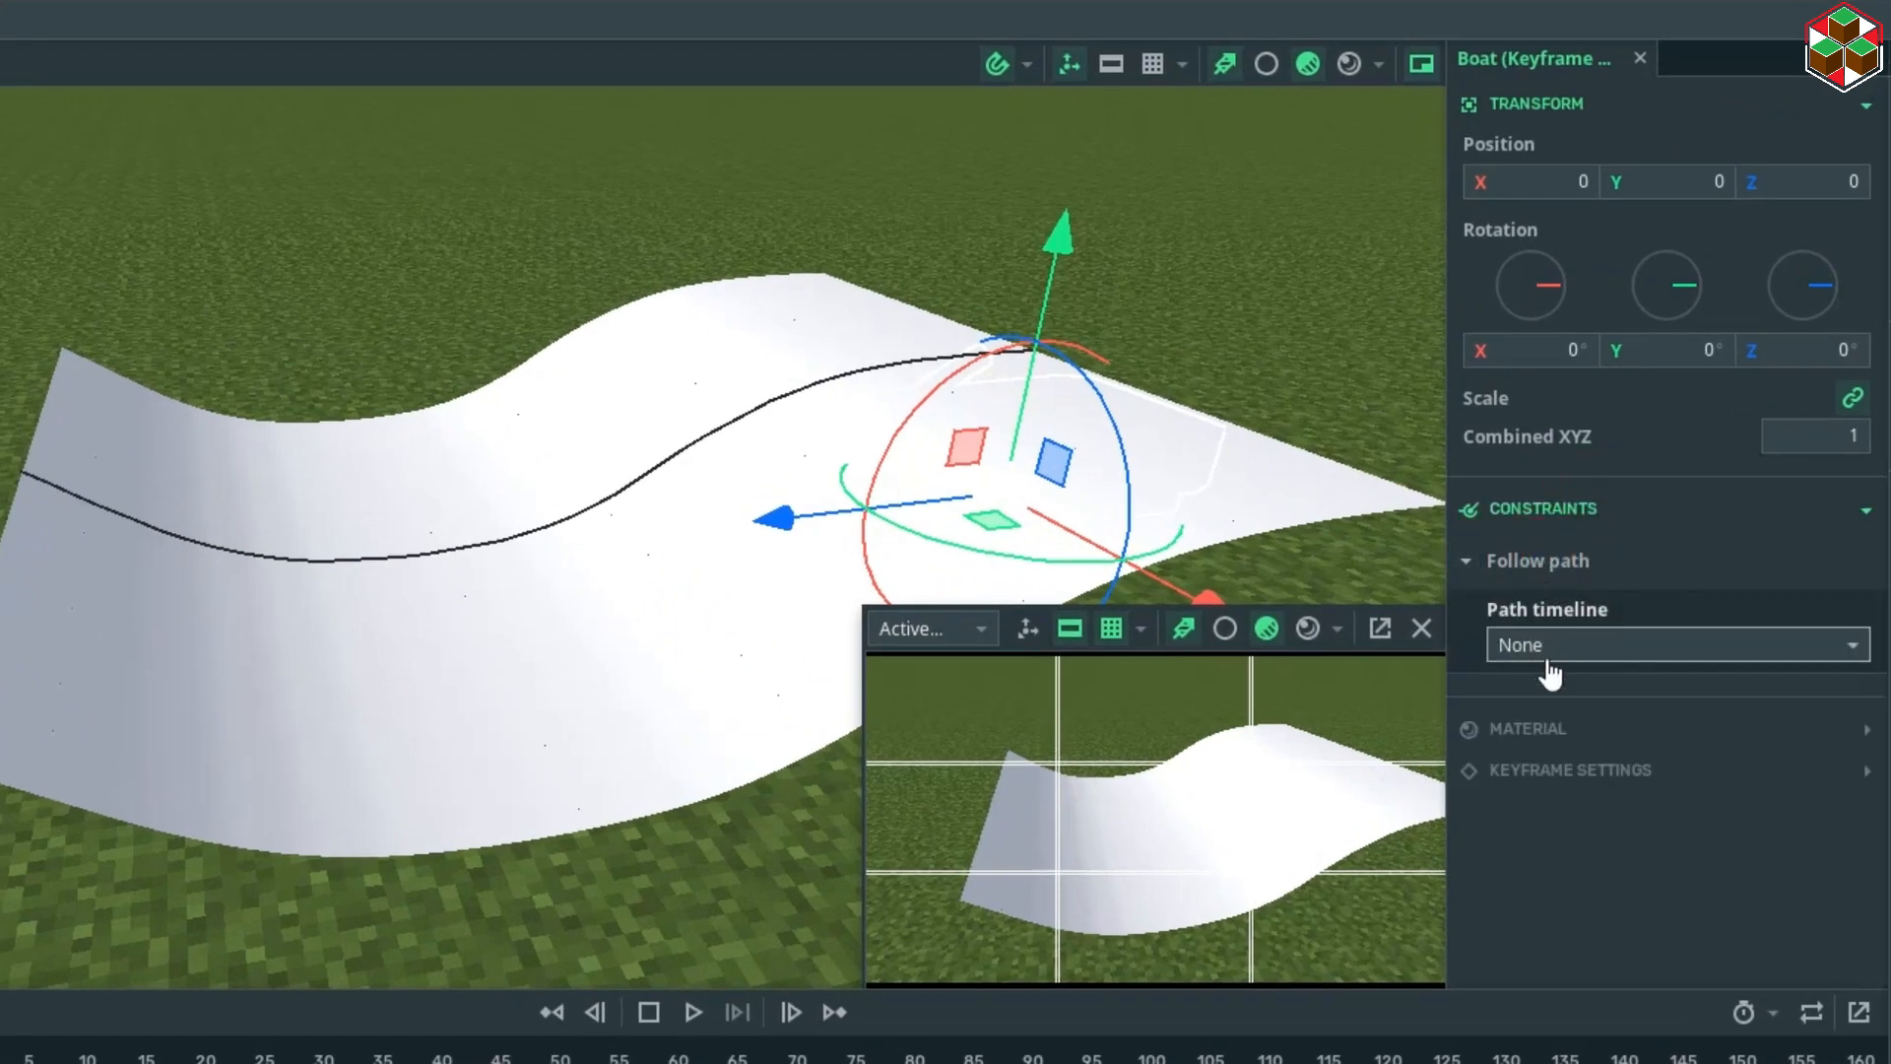
{"action": "left_click", "coordinate": [1595, 655]}
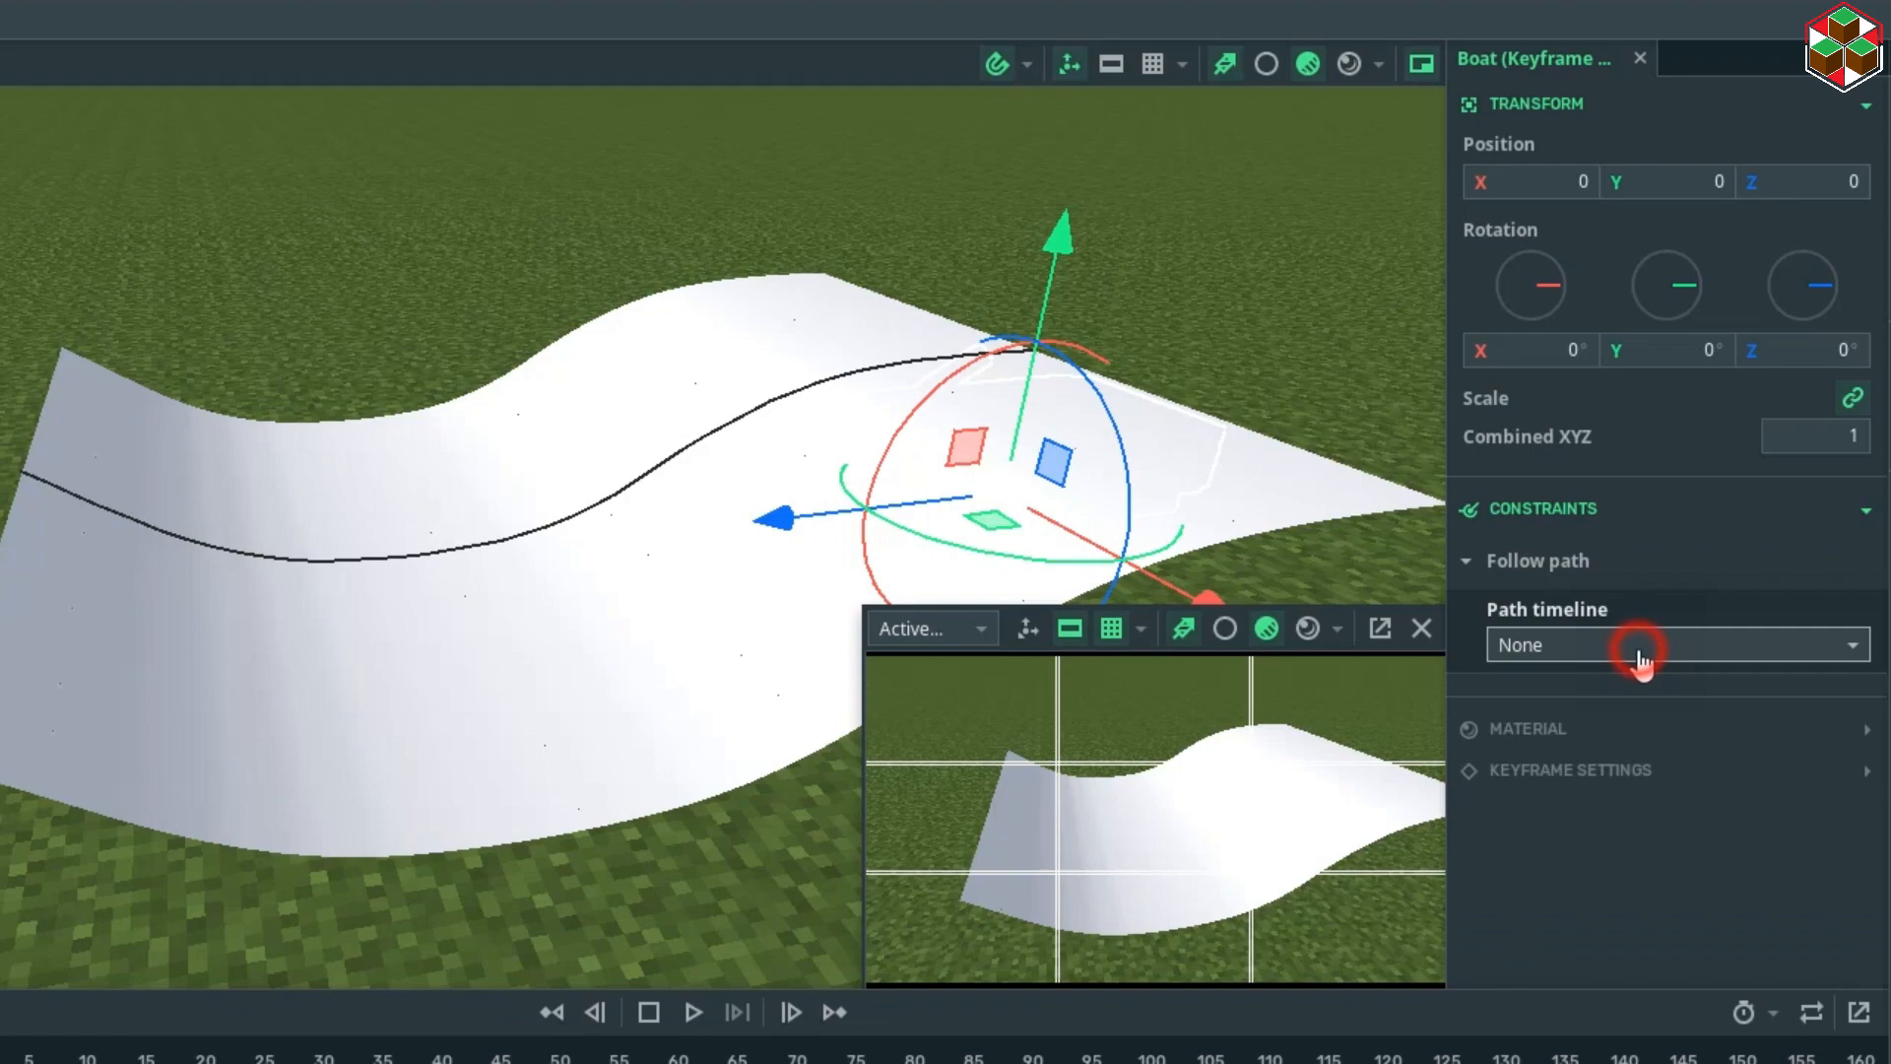
{"action": "left_click", "coordinate": [1639, 655]}
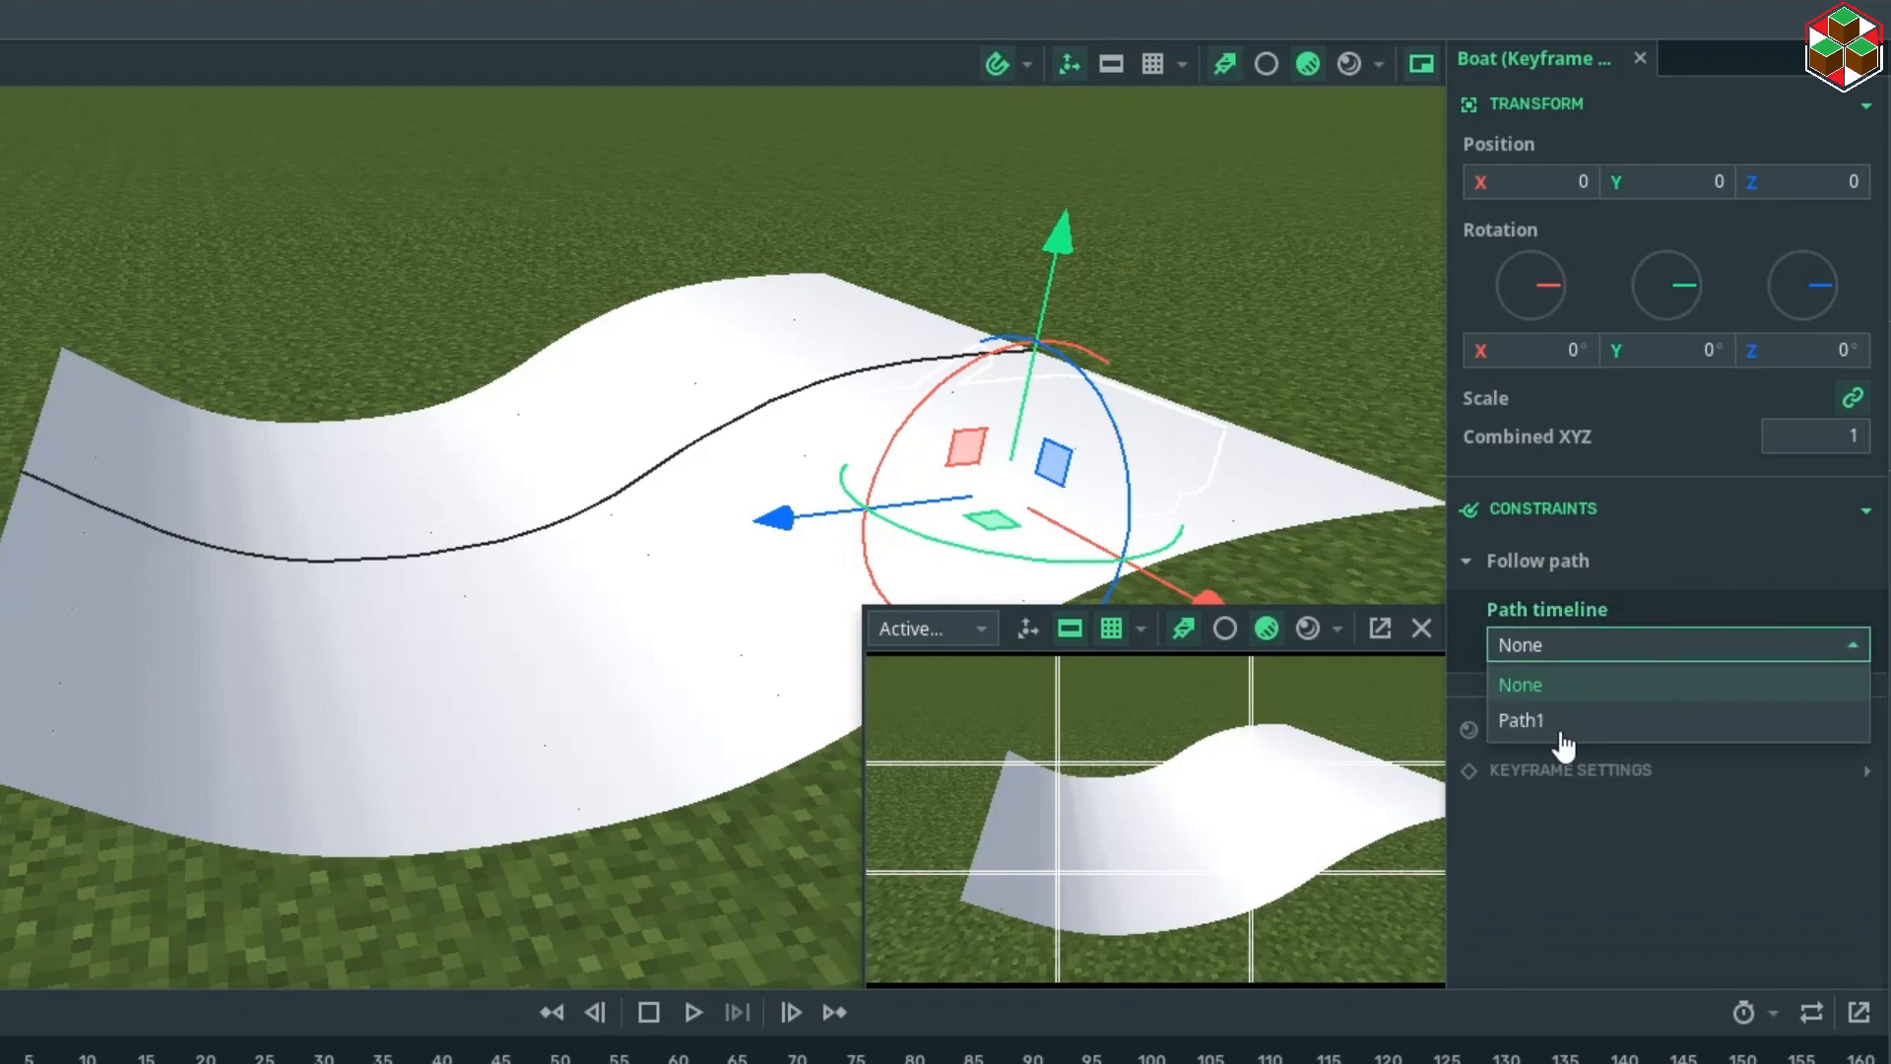
{"action": "left_click", "coordinate": [1559, 737]}
{"action": "mouse_move", "coordinate": [1815, 692]}
{"action": "left_mouse_down"}
{"action": "mouse_move", "coordinate": [1890, 691]}
{"action": "mouse_move", "coordinate": [1815, 692]}
{"action": "mouse_move", "coordinate": [1890, 691]}
{"action": "mouse_move", "coordinate": [1832, 692]}
{"action": "left_mouse_up"}
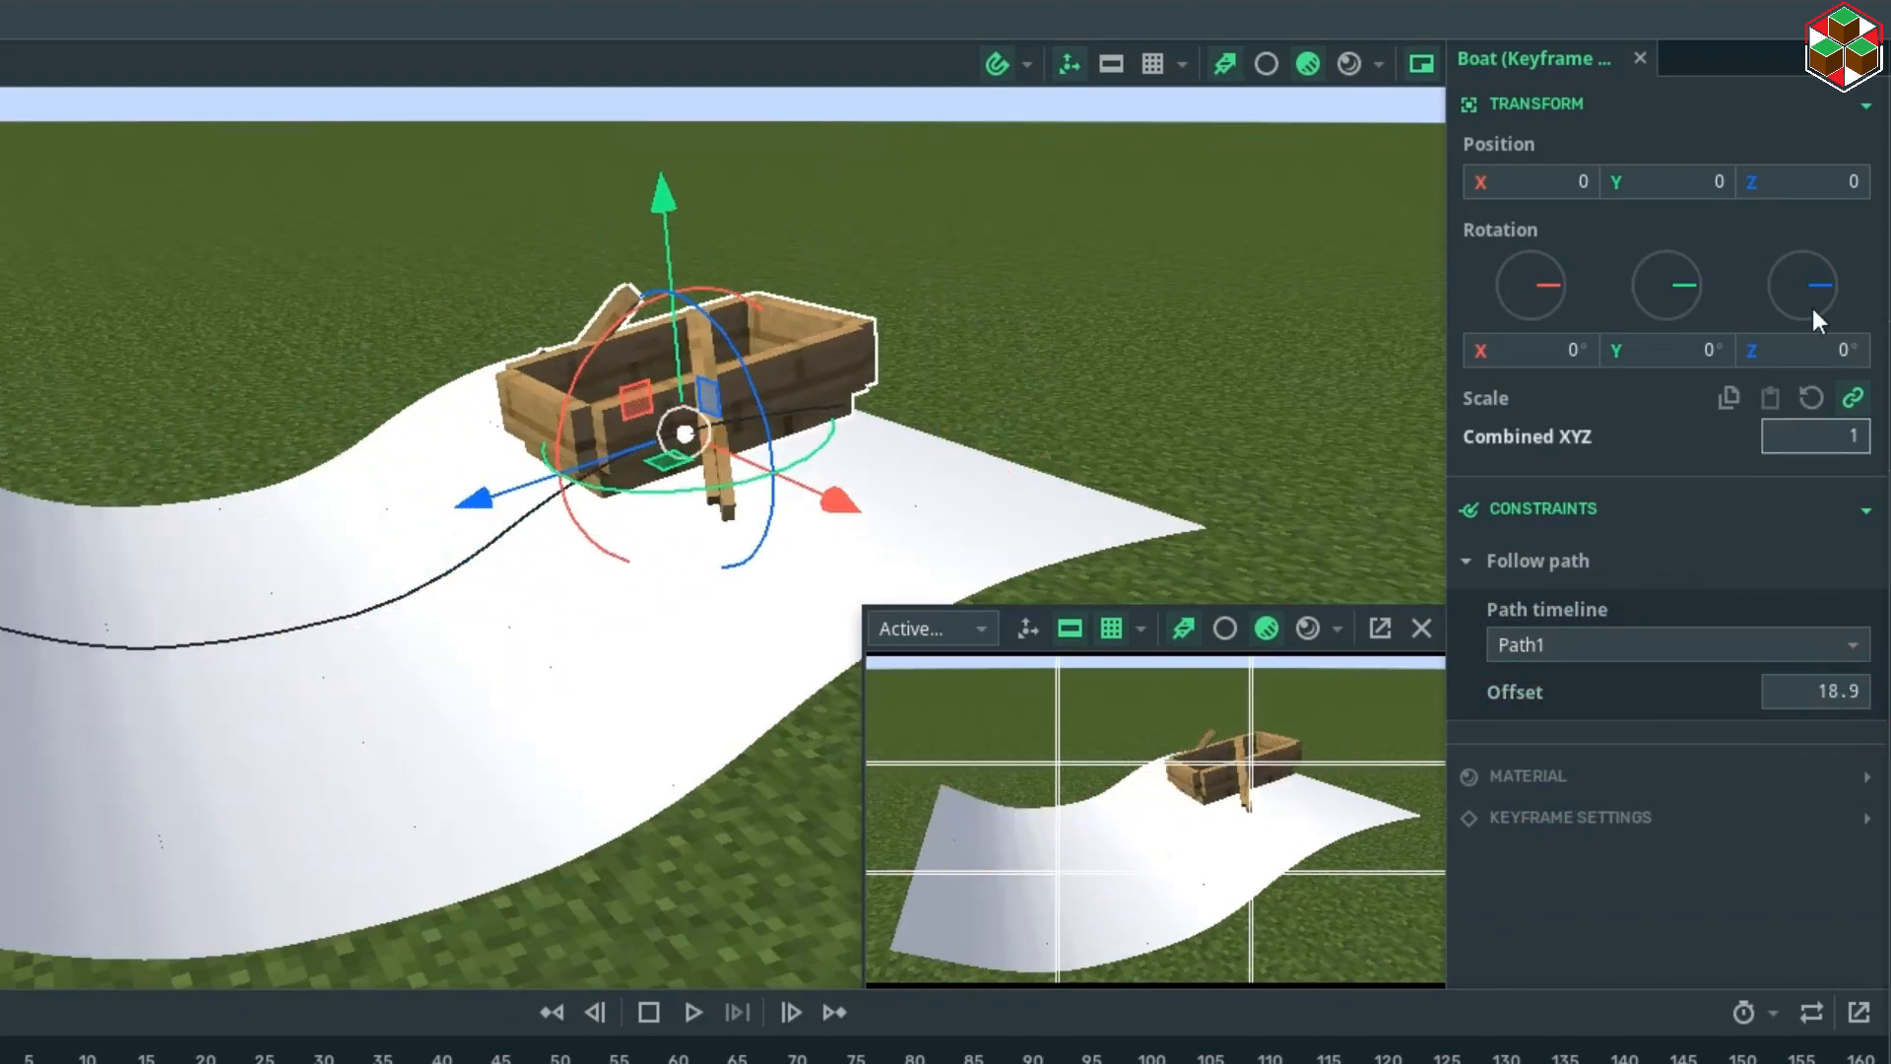
- Try a Z position of 120 on the boat, reset its position, and slide it along the wave with the path Offset instead
{"action": "mouse_move", "coordinate": [1861, 179]}
{"action": "left_mouse_down"}
{"action": "mouse_move", "coordinate": [1832, 178]}
{"action": "mouse_move", "coordinate": [1890, 182]}
{"action": "left_mouse_up"}
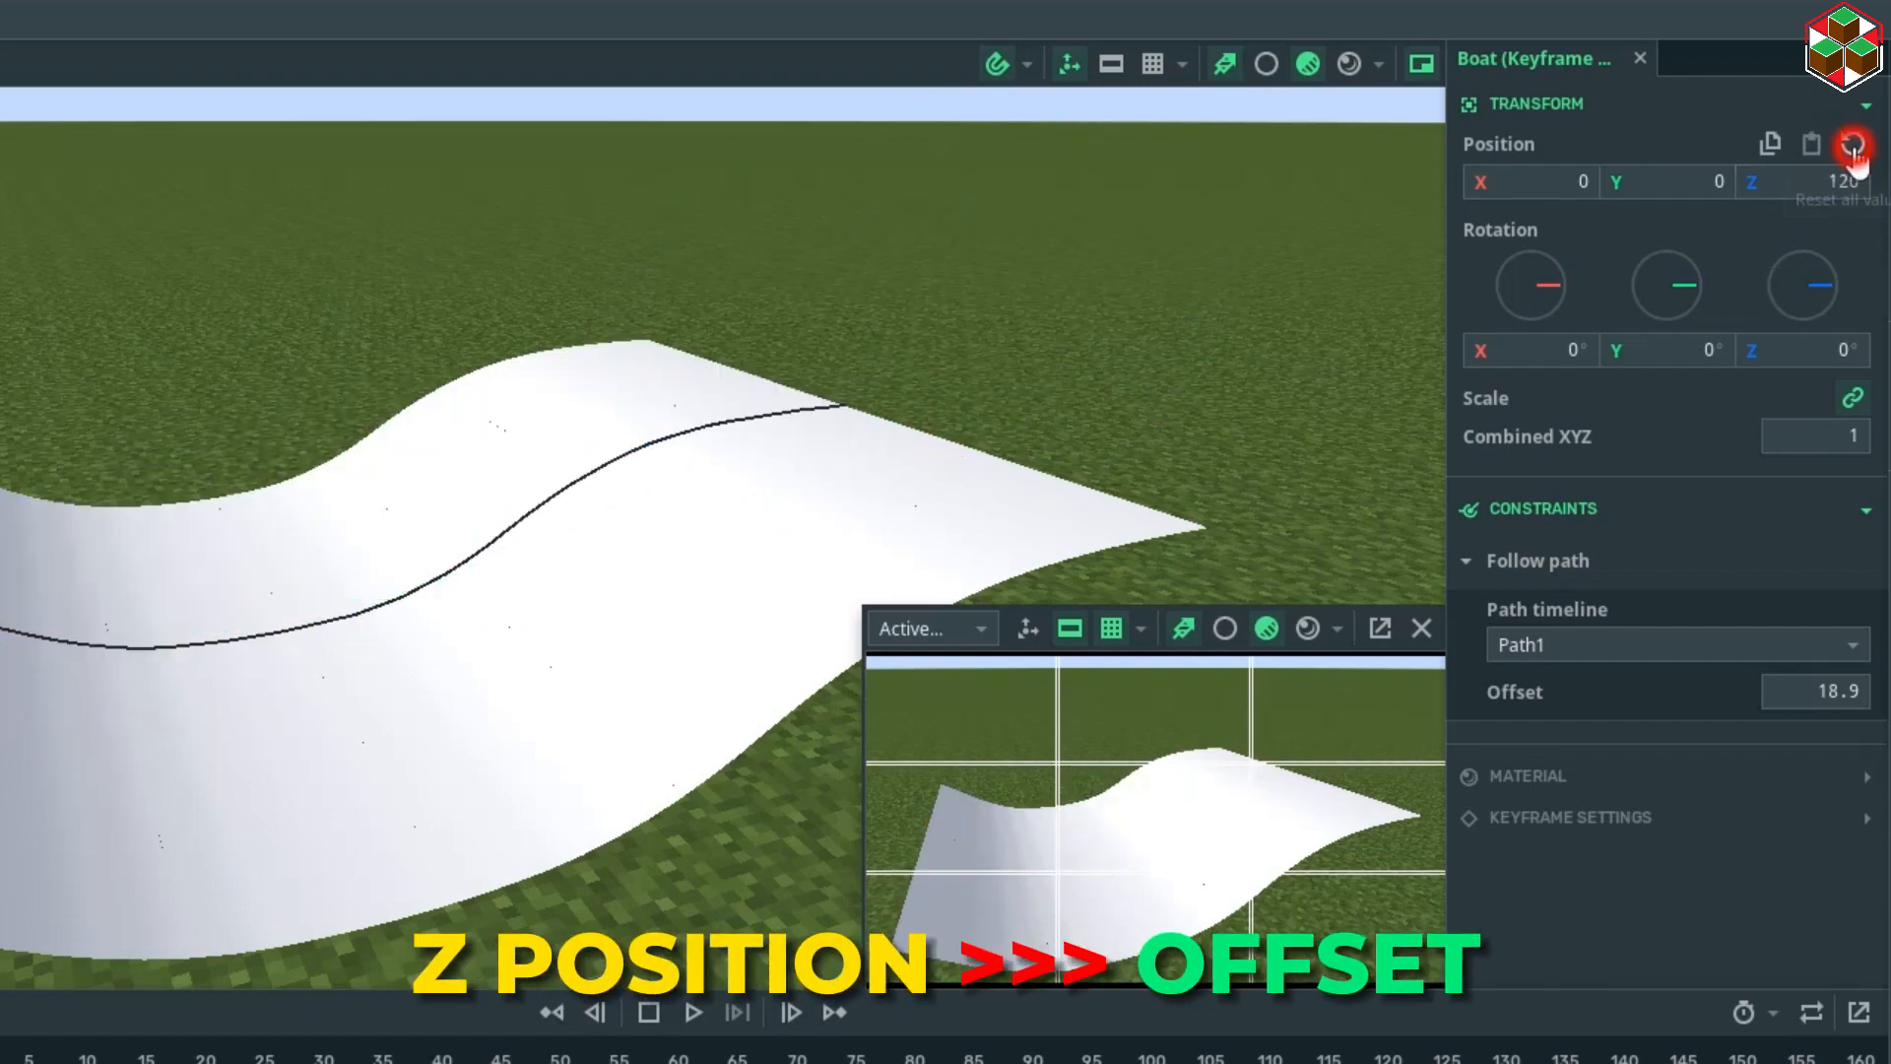
{"action": "left_click", "coordinate": [1852, 146]}
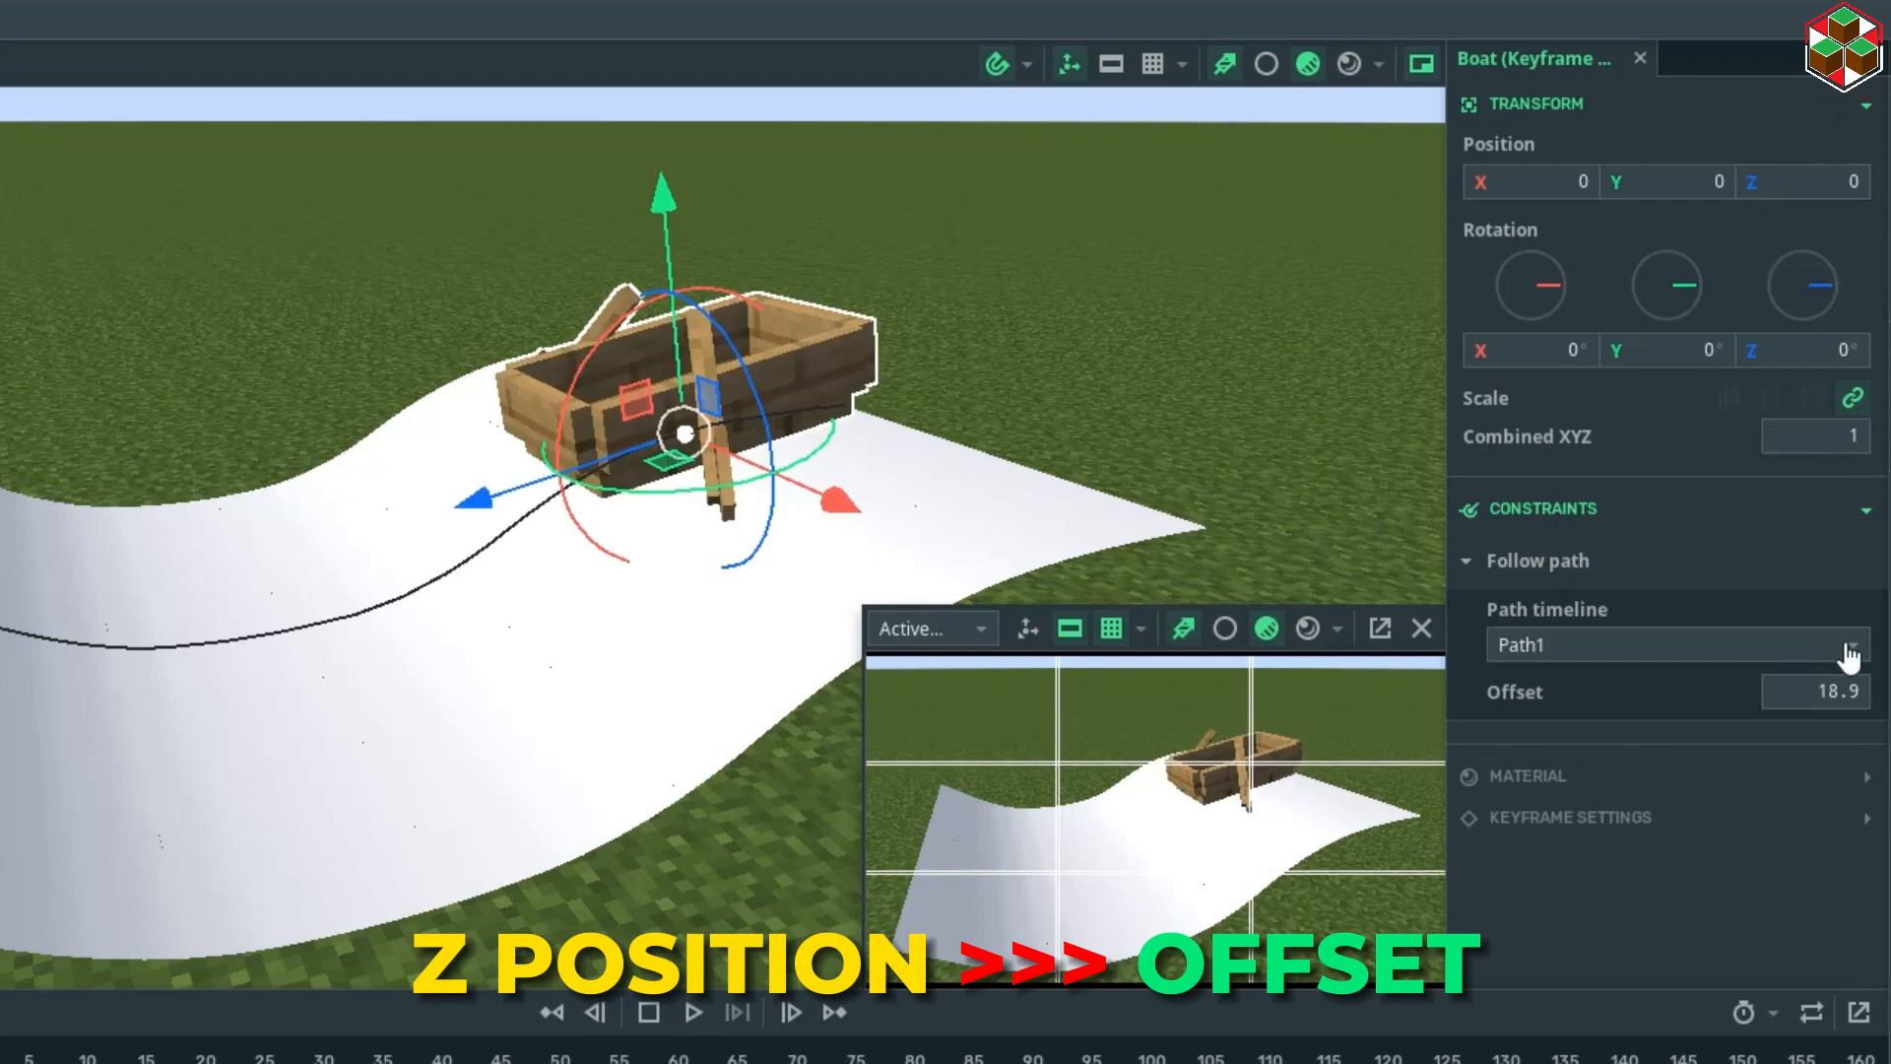
{"action": "left_click_drag", "start_coordinate": [1823, 702], "coordinate": [1850, 702]}
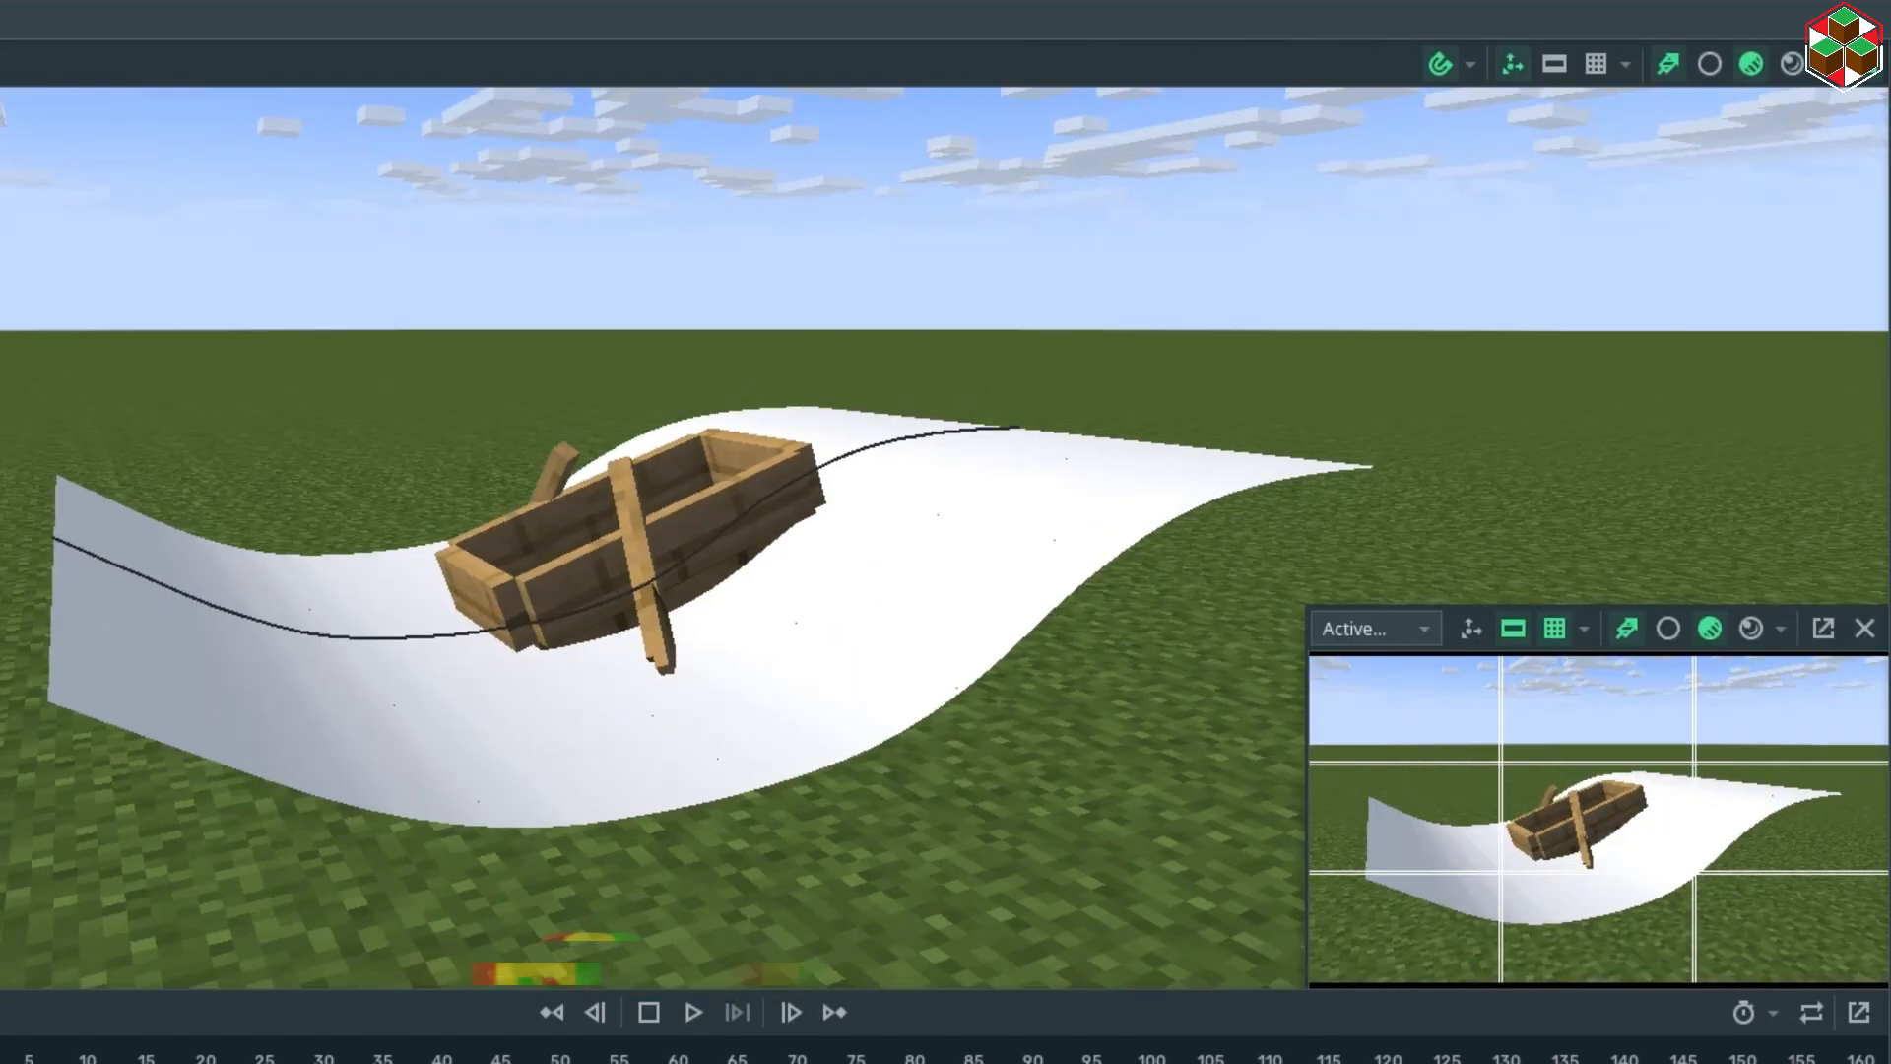
{"action": "left_click_drag", "start_coordinate": [771, 450], "coordinate": [773, 502]}
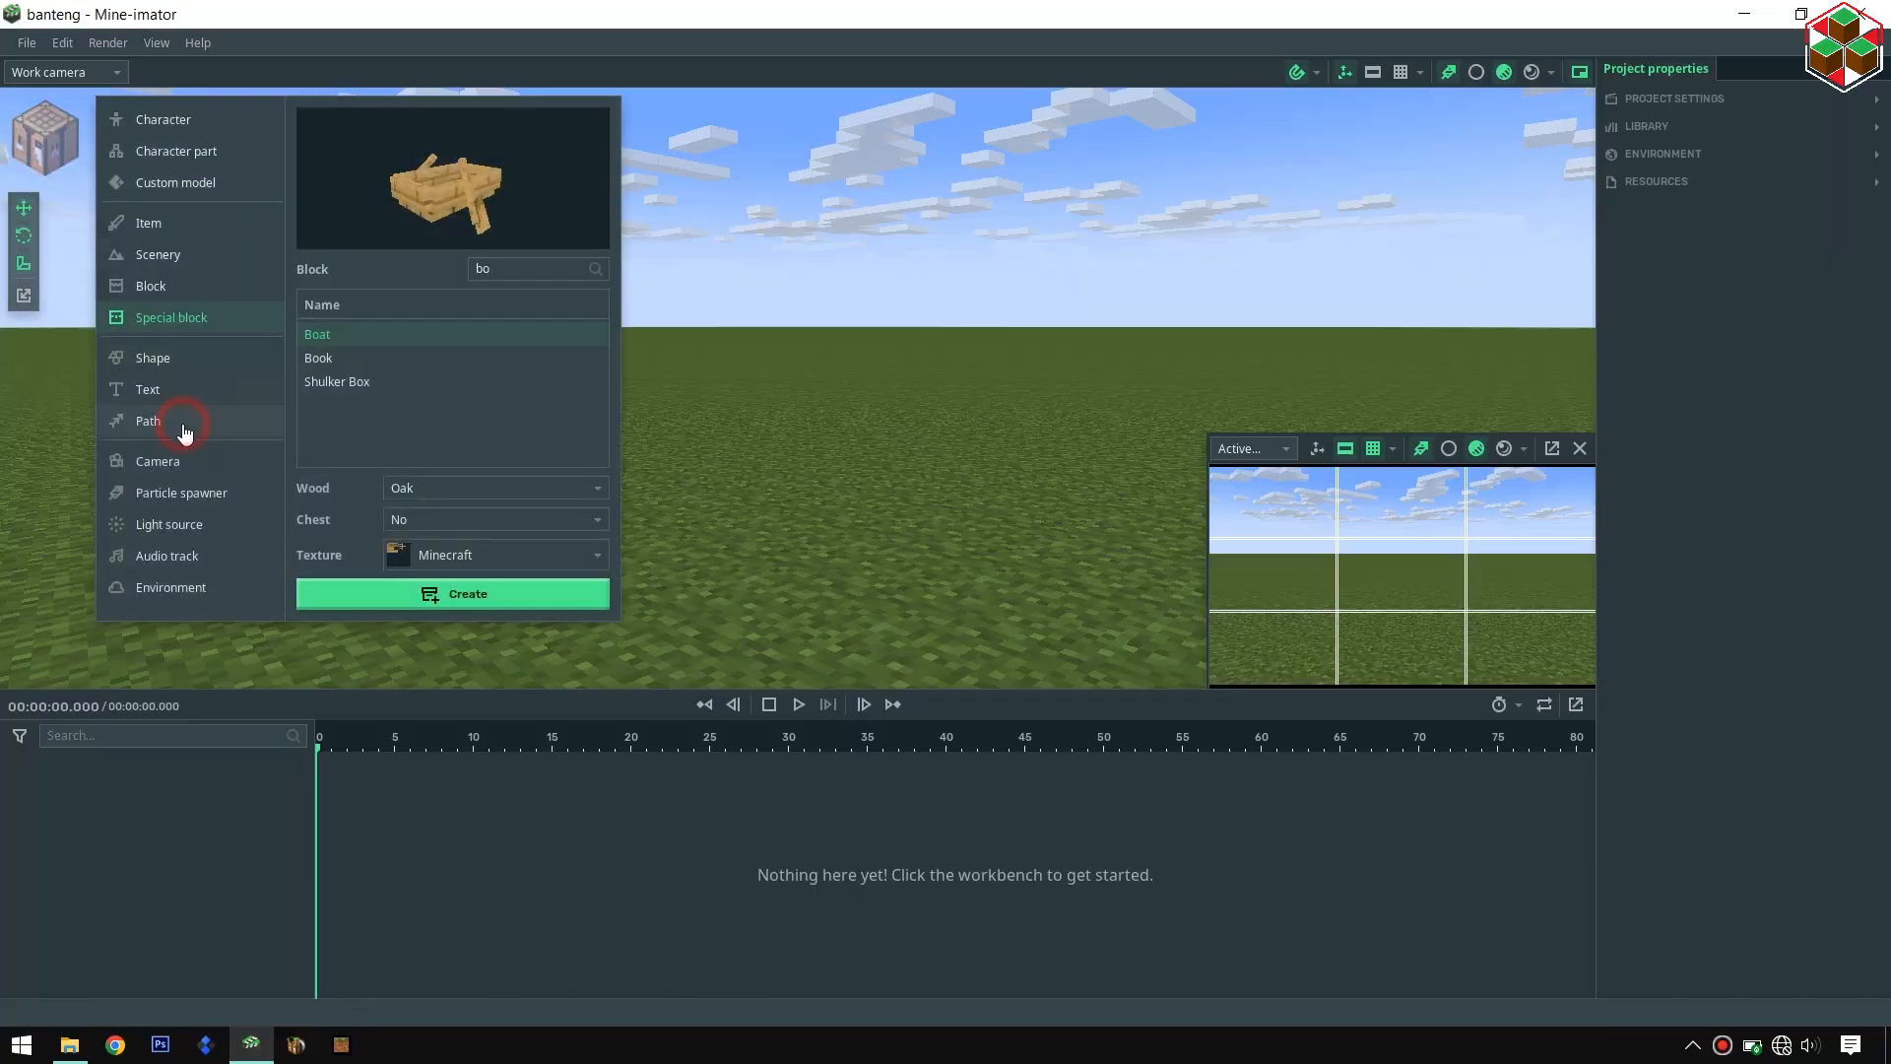
- In the empty banteng project, choose Path as the object type to create
{"action": "left_click", "coordinate": [184, 431]}
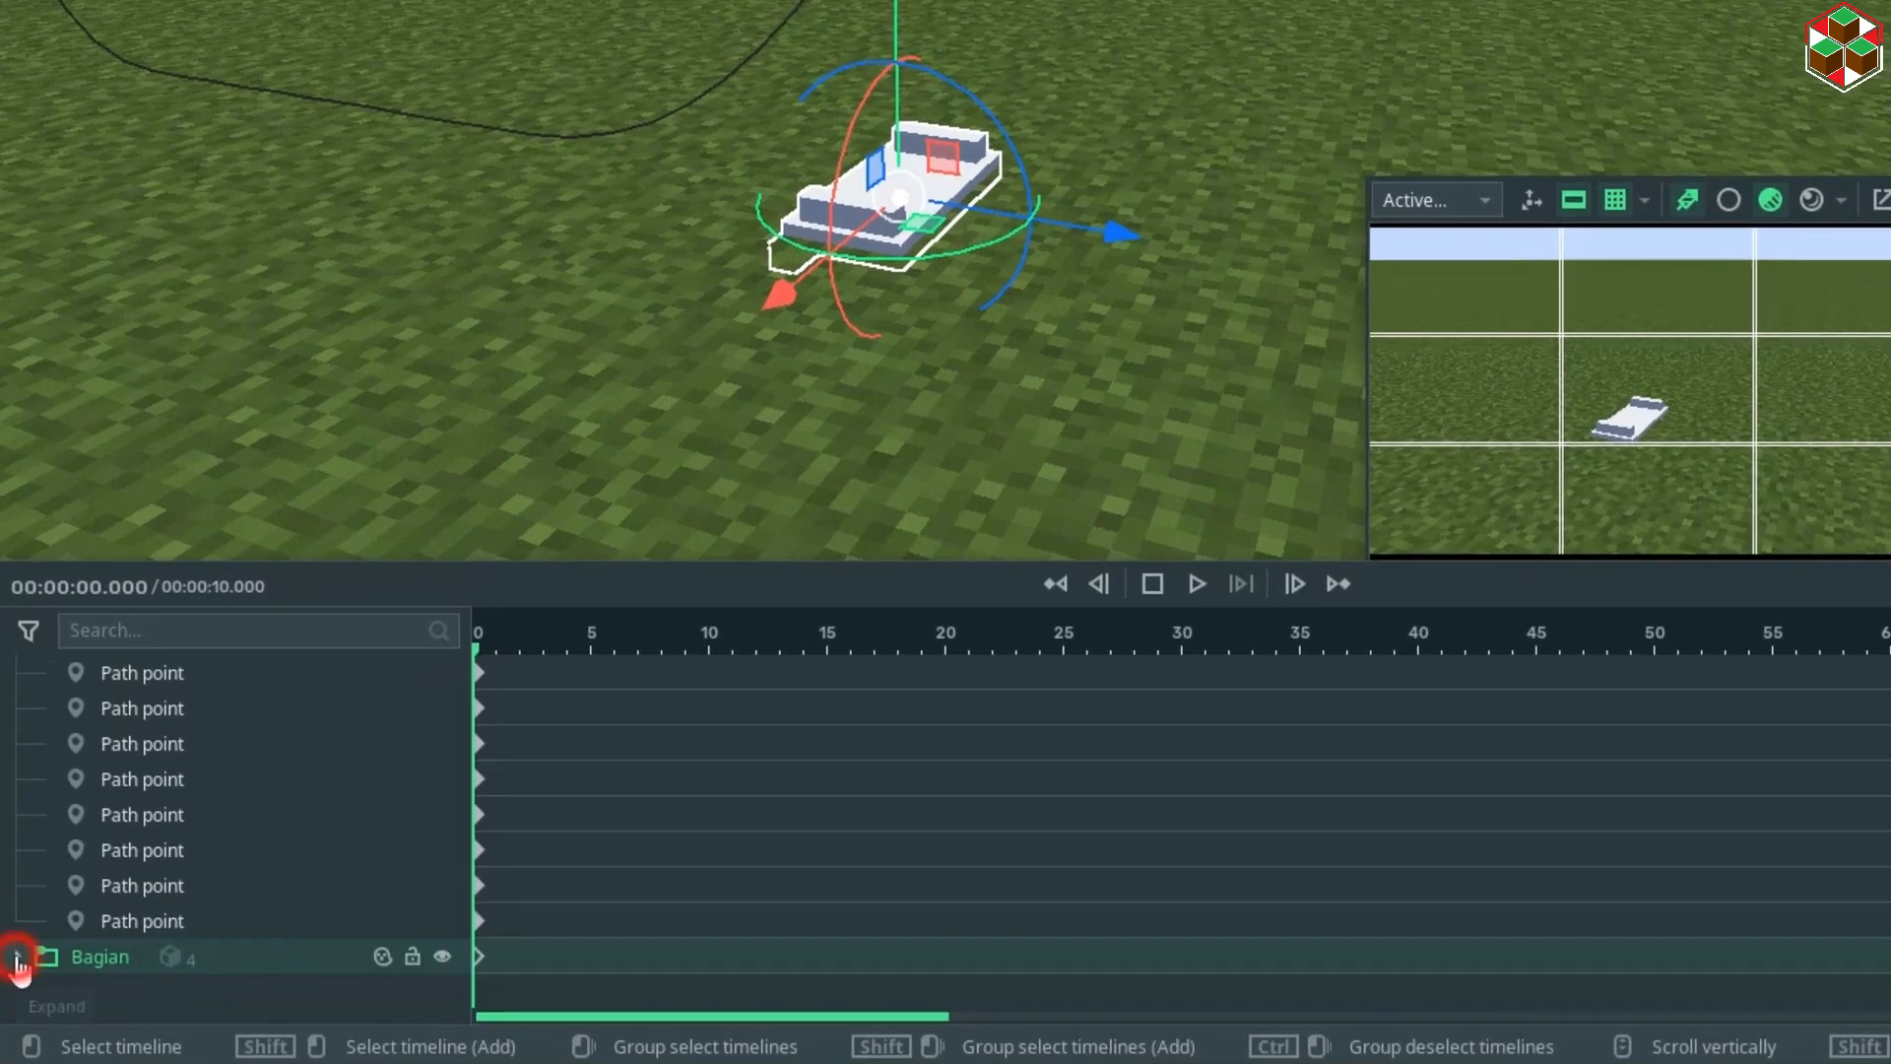
- Make the Part Bagian folder follow the ban tank path and duplicate the folder
{"action": "left_click", "coordinate": [17, 958]}
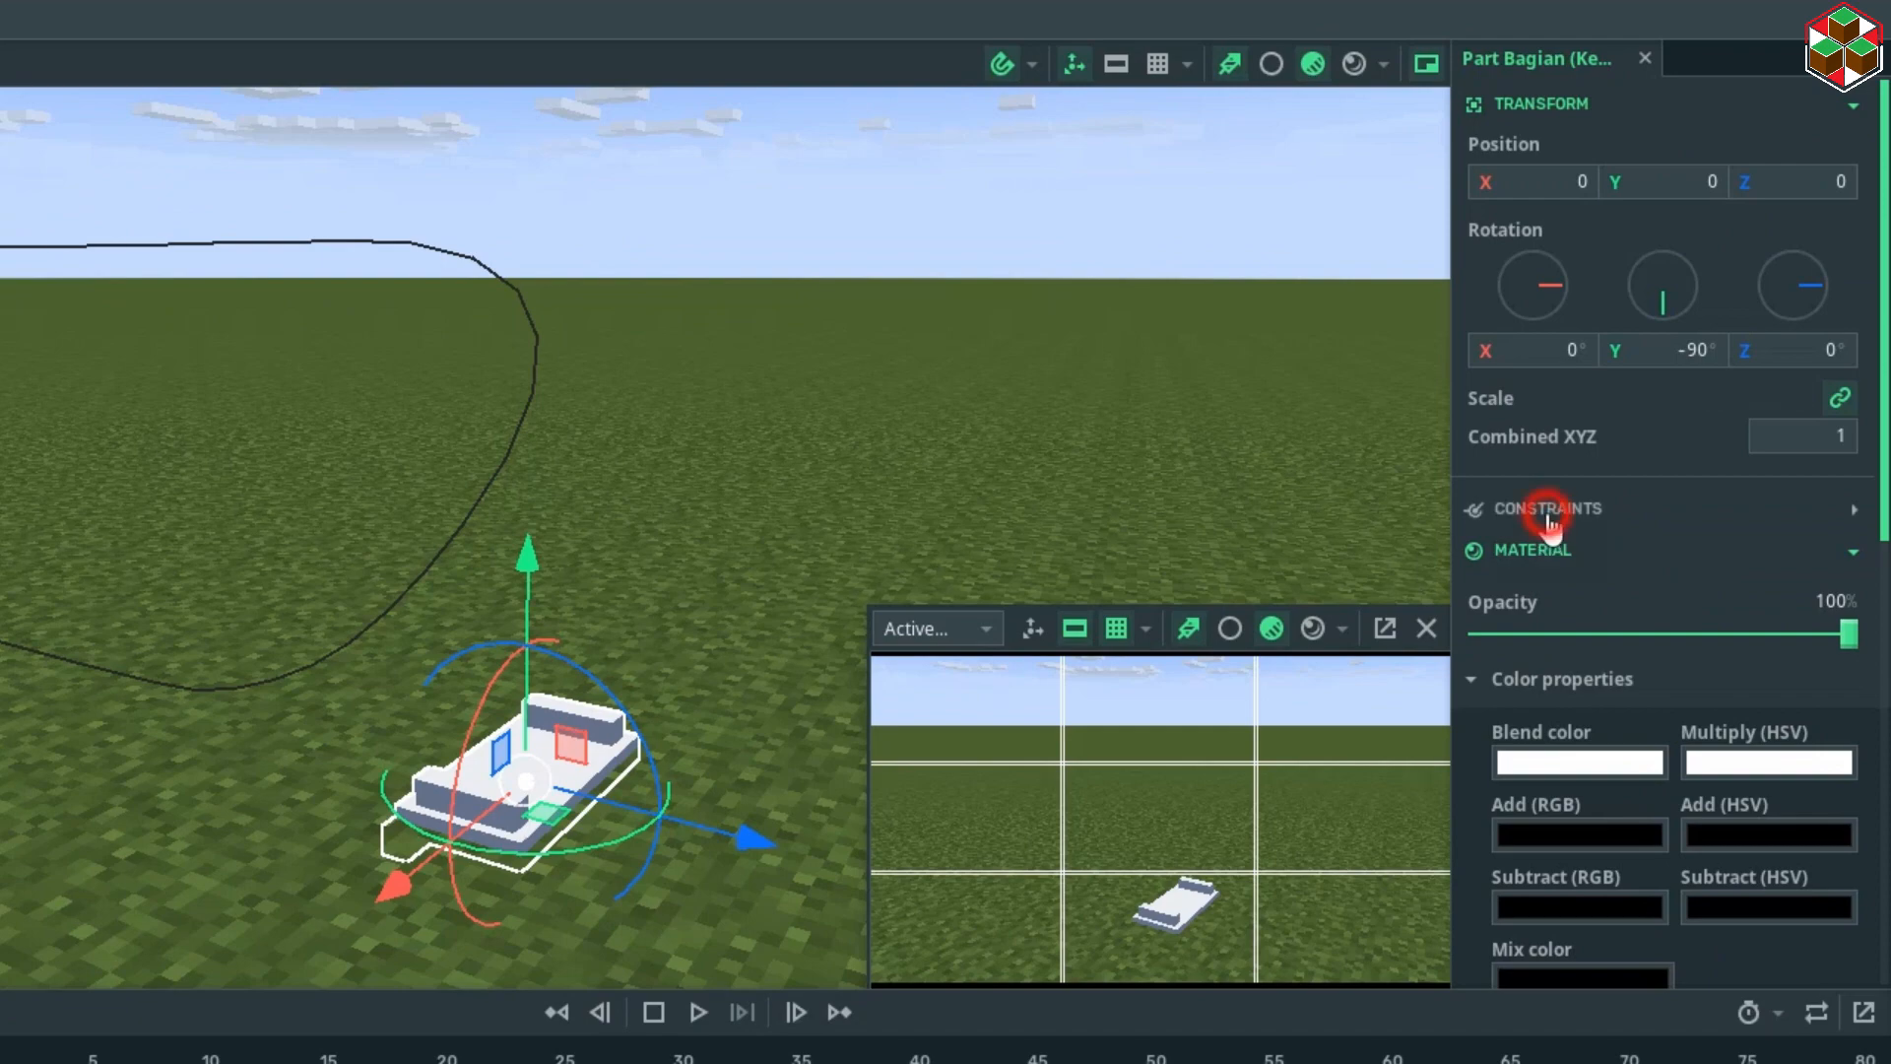
{"action": "left_click", "coordinate": [1549, 513]}
{"action": "left_click", "coordinate": [1516, 563]}
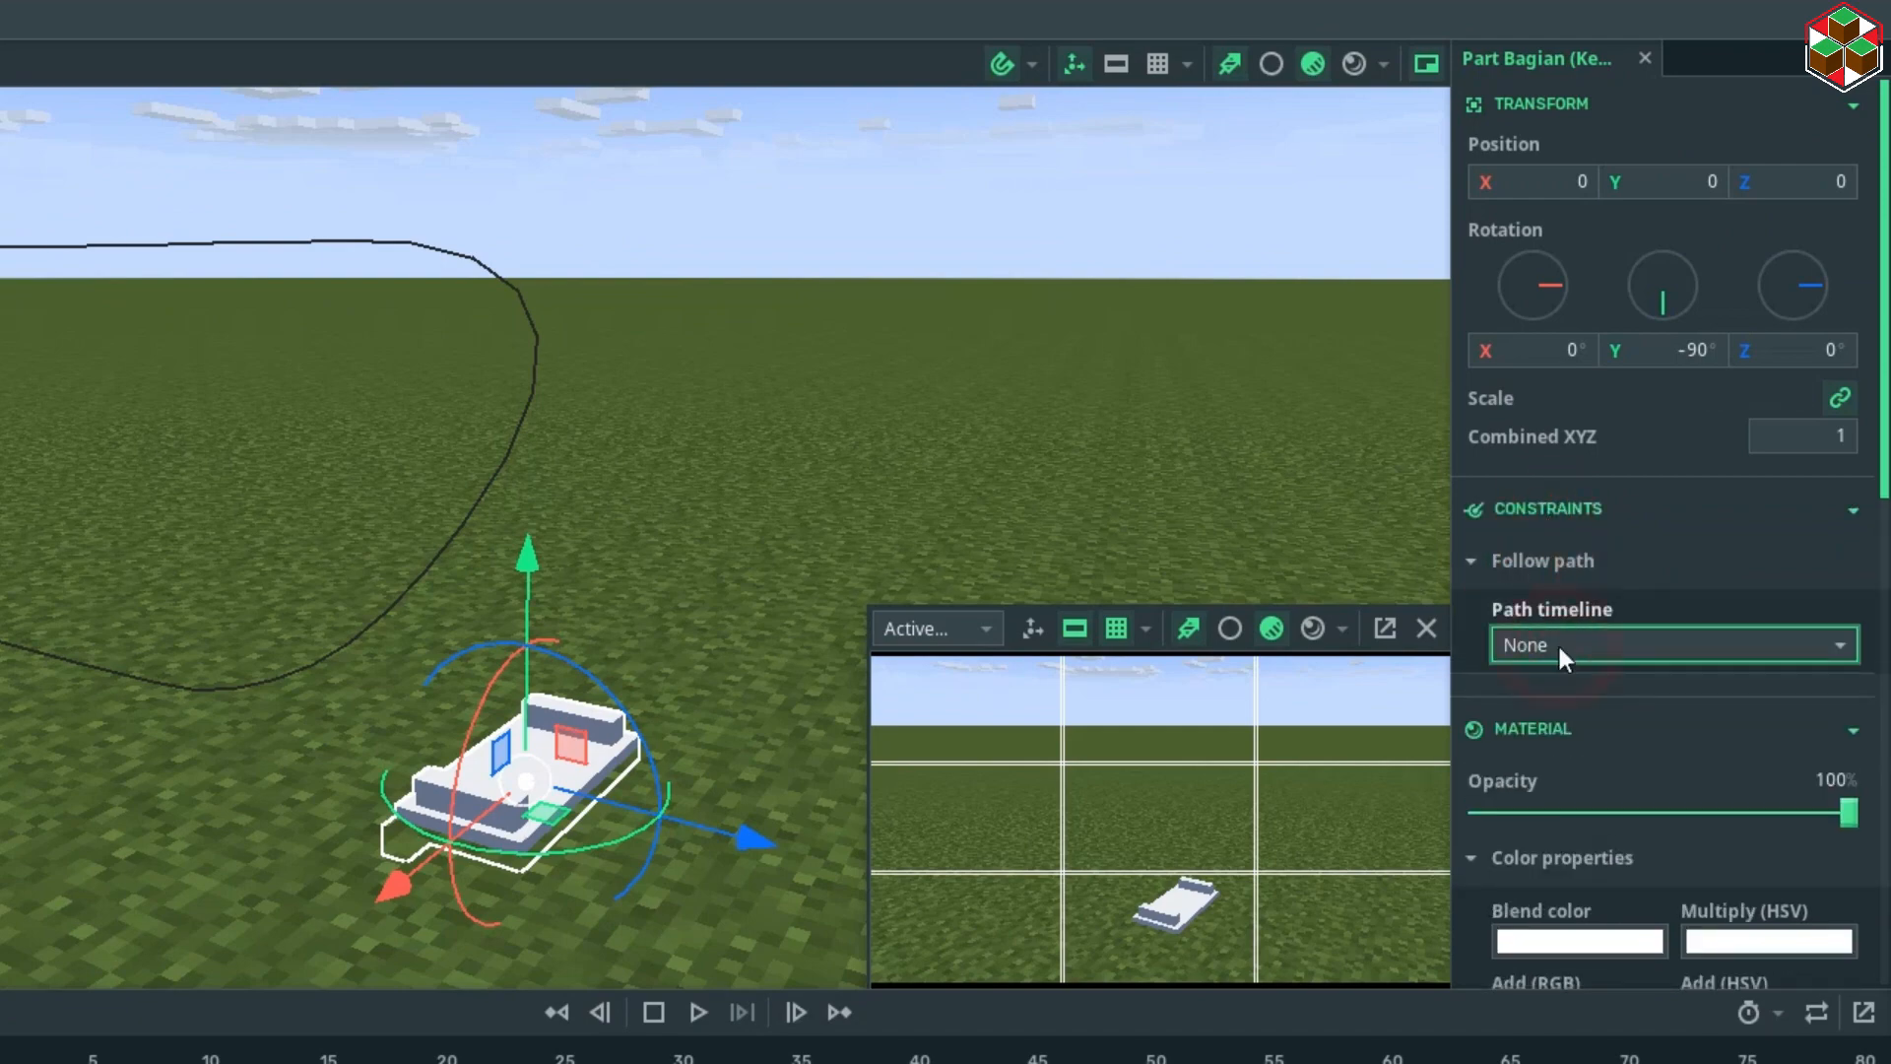
{"action": "left_click", "coordinate": [1557, 647]}
{"action": "left_click", "coordinate": [1519, 722]}
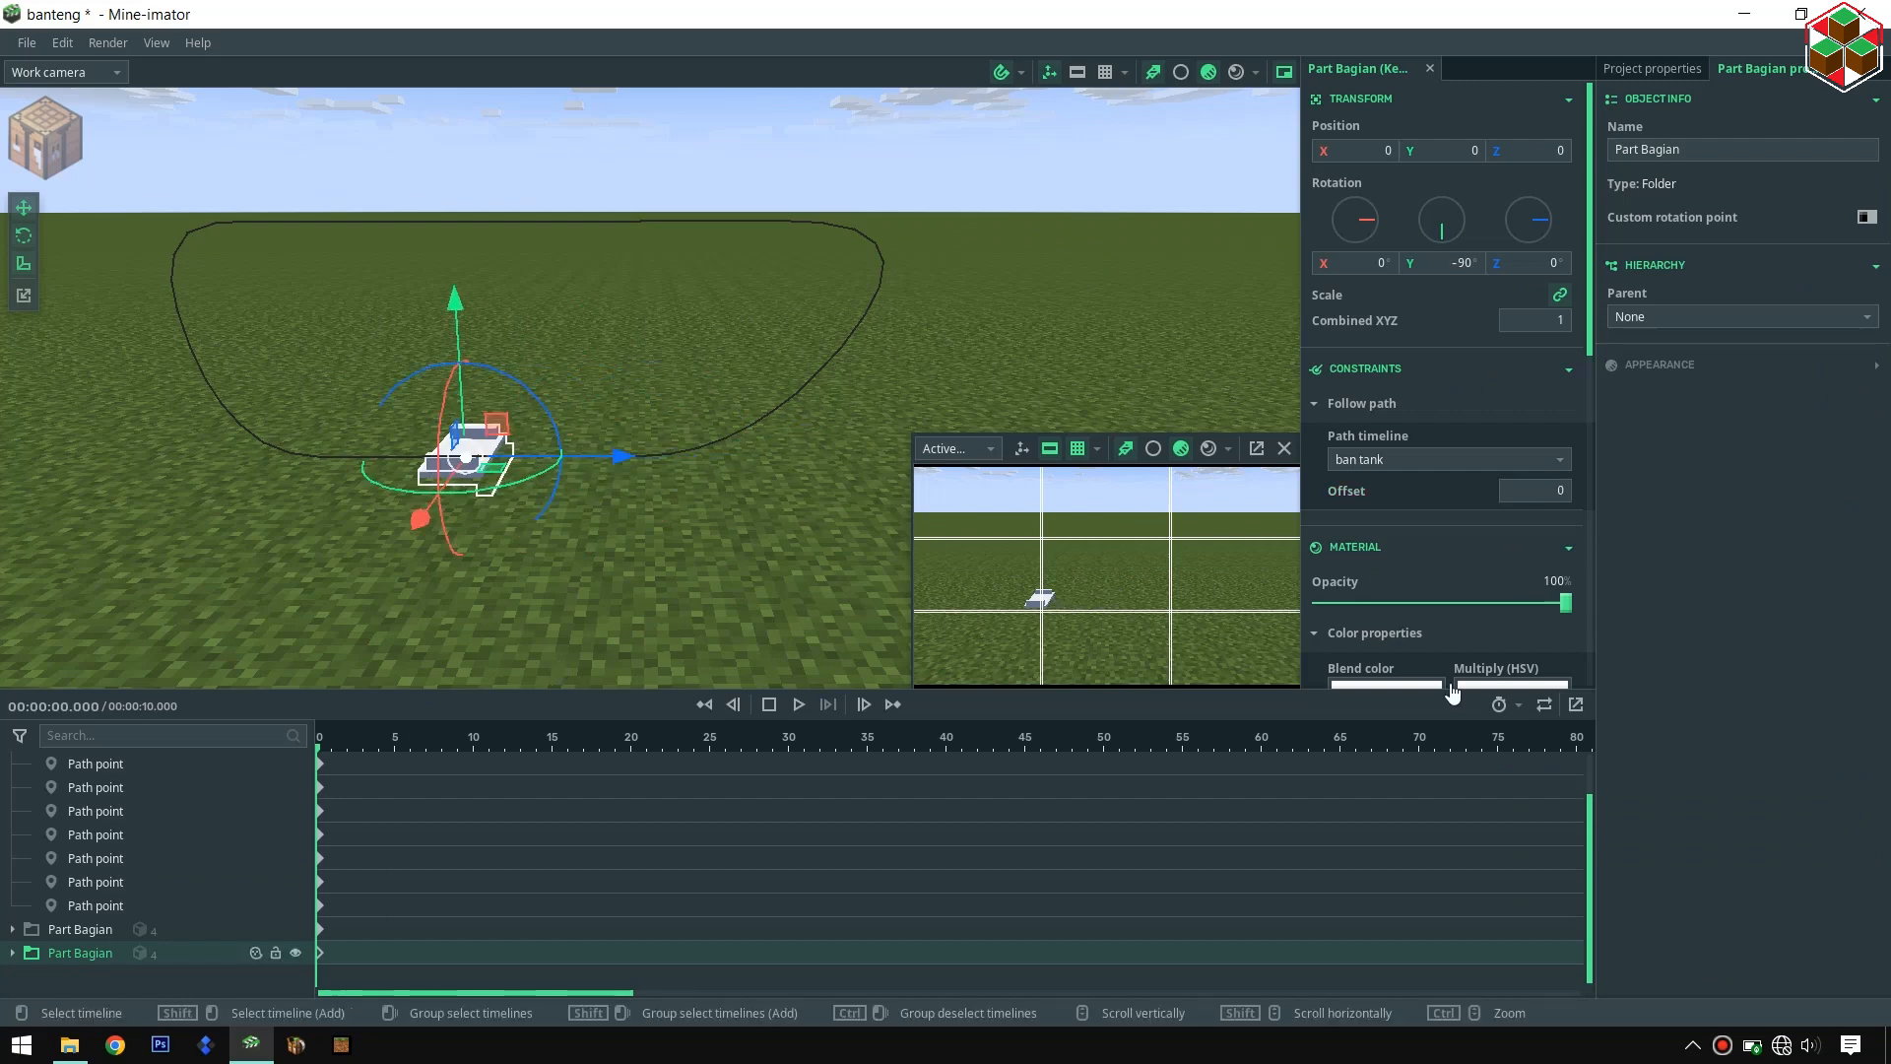
{"action": "key", "text": "ctrl+d"}
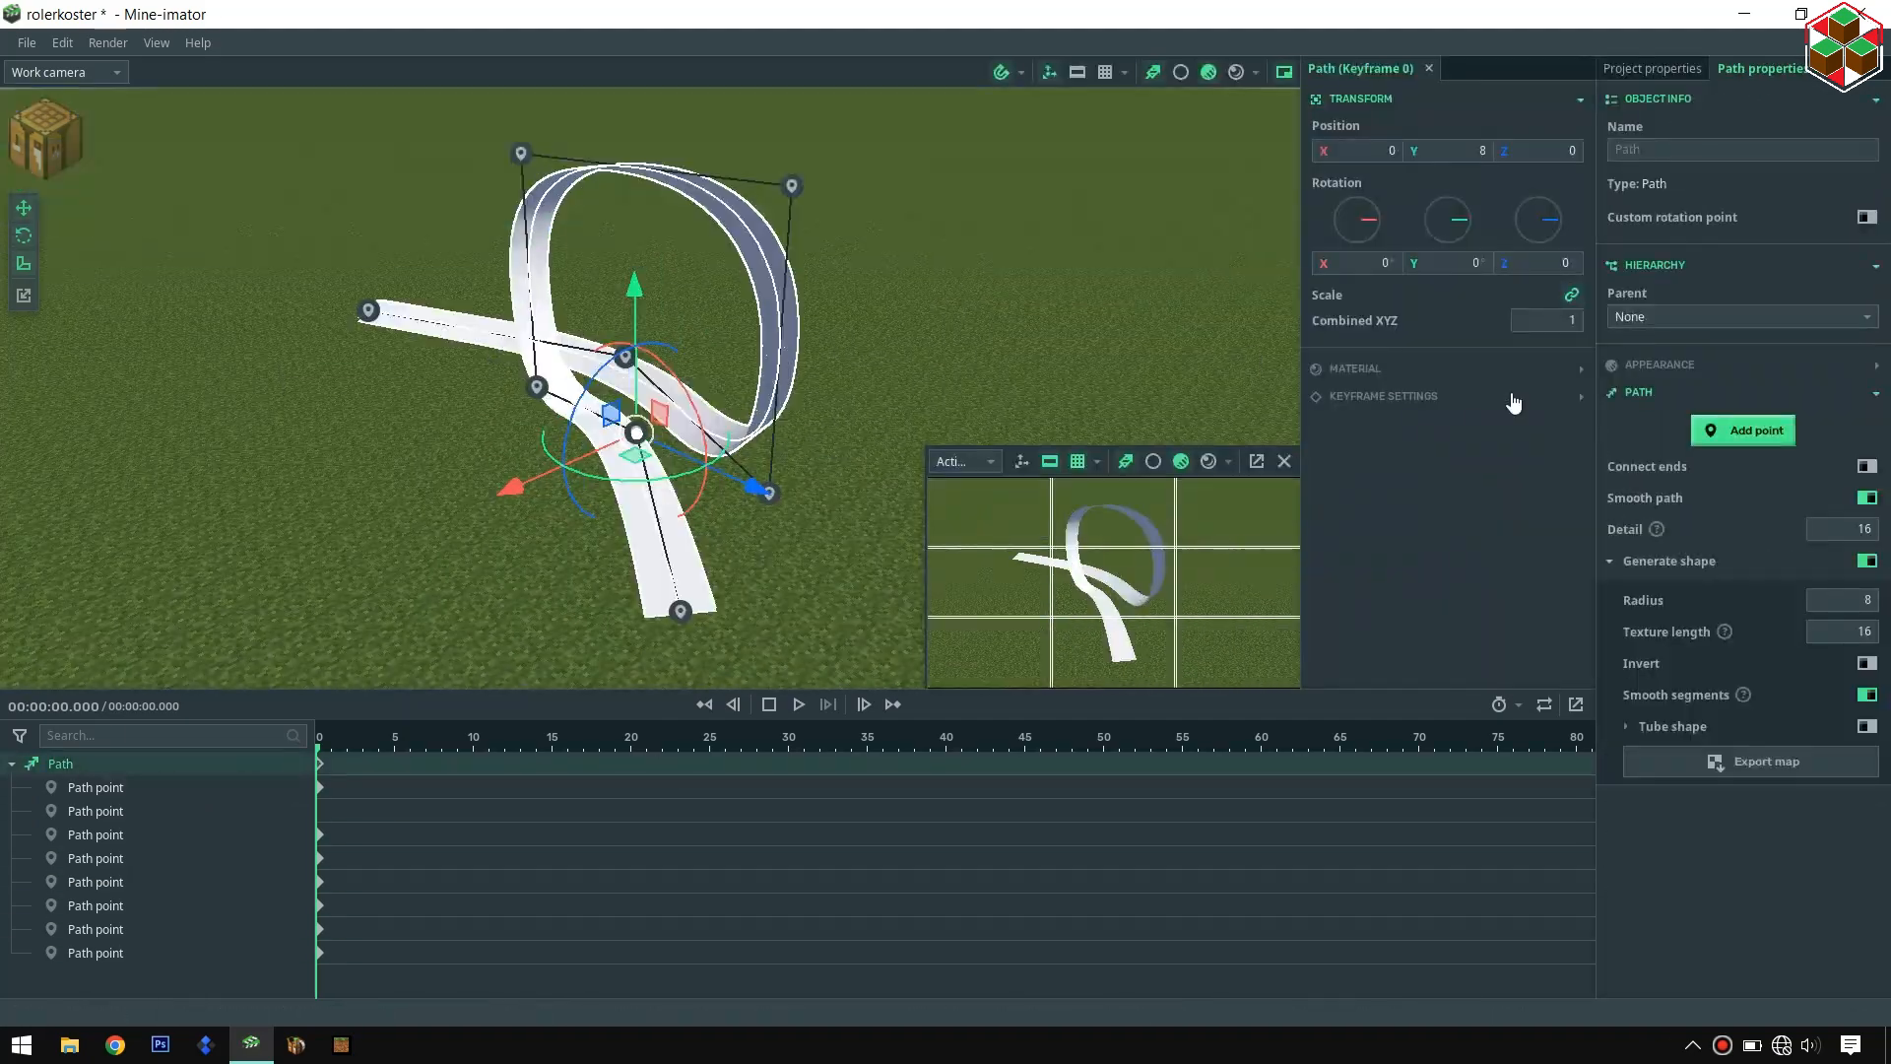
- Import Rail.png from the TEX PATH folder and apply it as the rollercoaster path's material texture
{"action": "left_click", "coordinate": [1428, 369]}
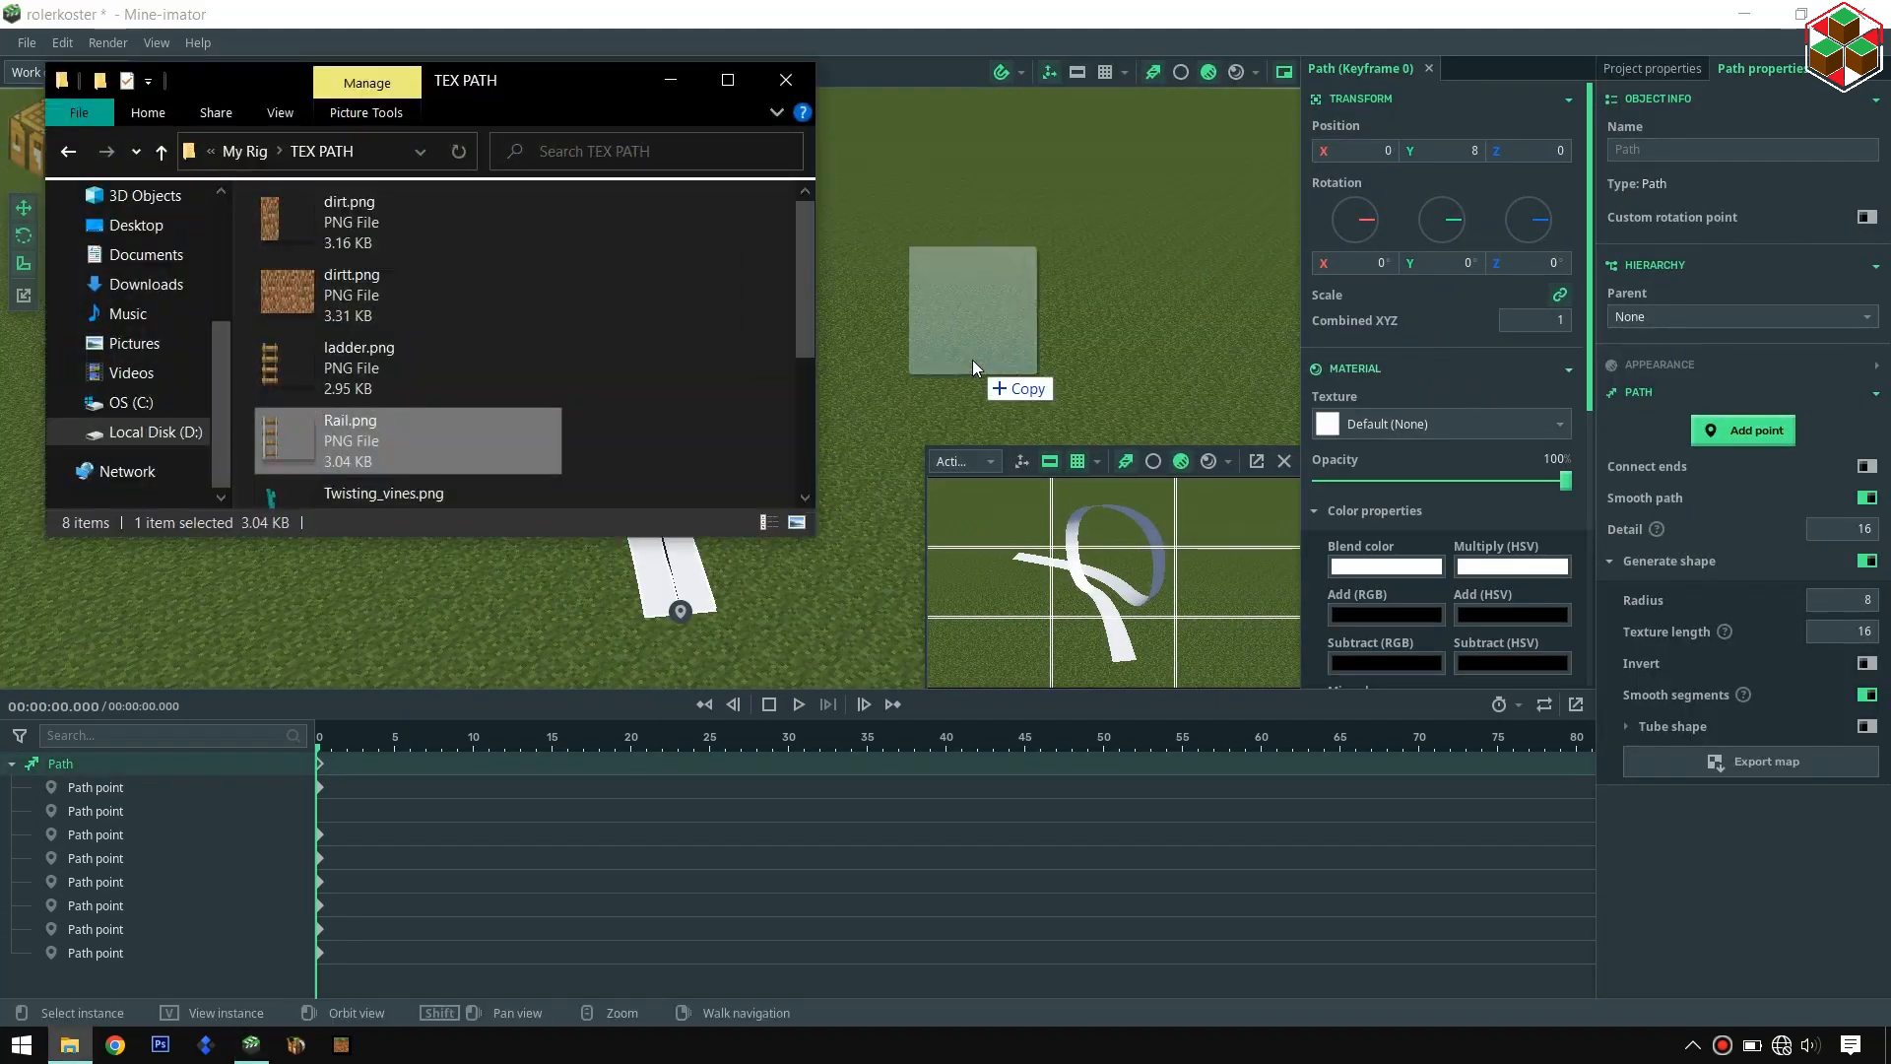
{"action": "left_click_drag", "start_coordinate": [978, 380], "coordinate": [985, 404]}
{"action": "left_click", "coordinate": [1030, 647]}
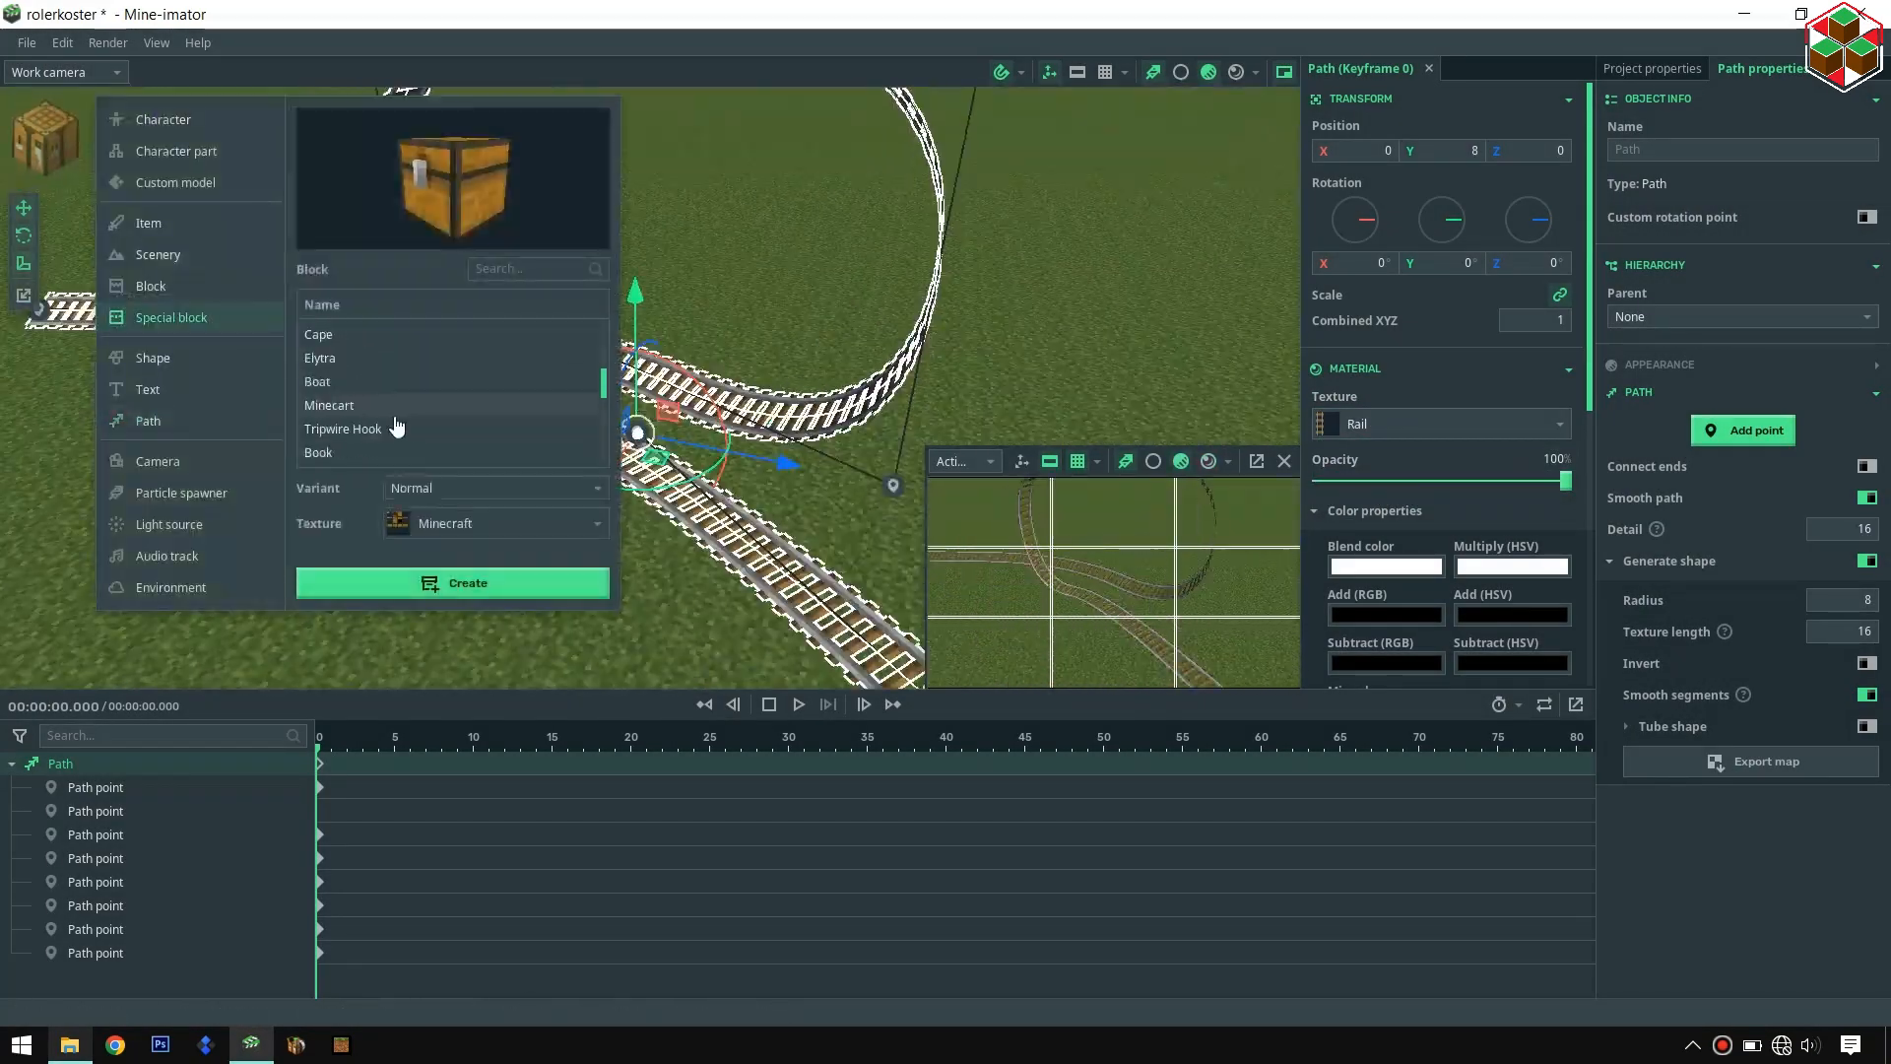
- Create a Minecart special block and constrain it to follow the rollercoaster's Path timeline
{"action": "left_click", "coordinate": [443, 583]}
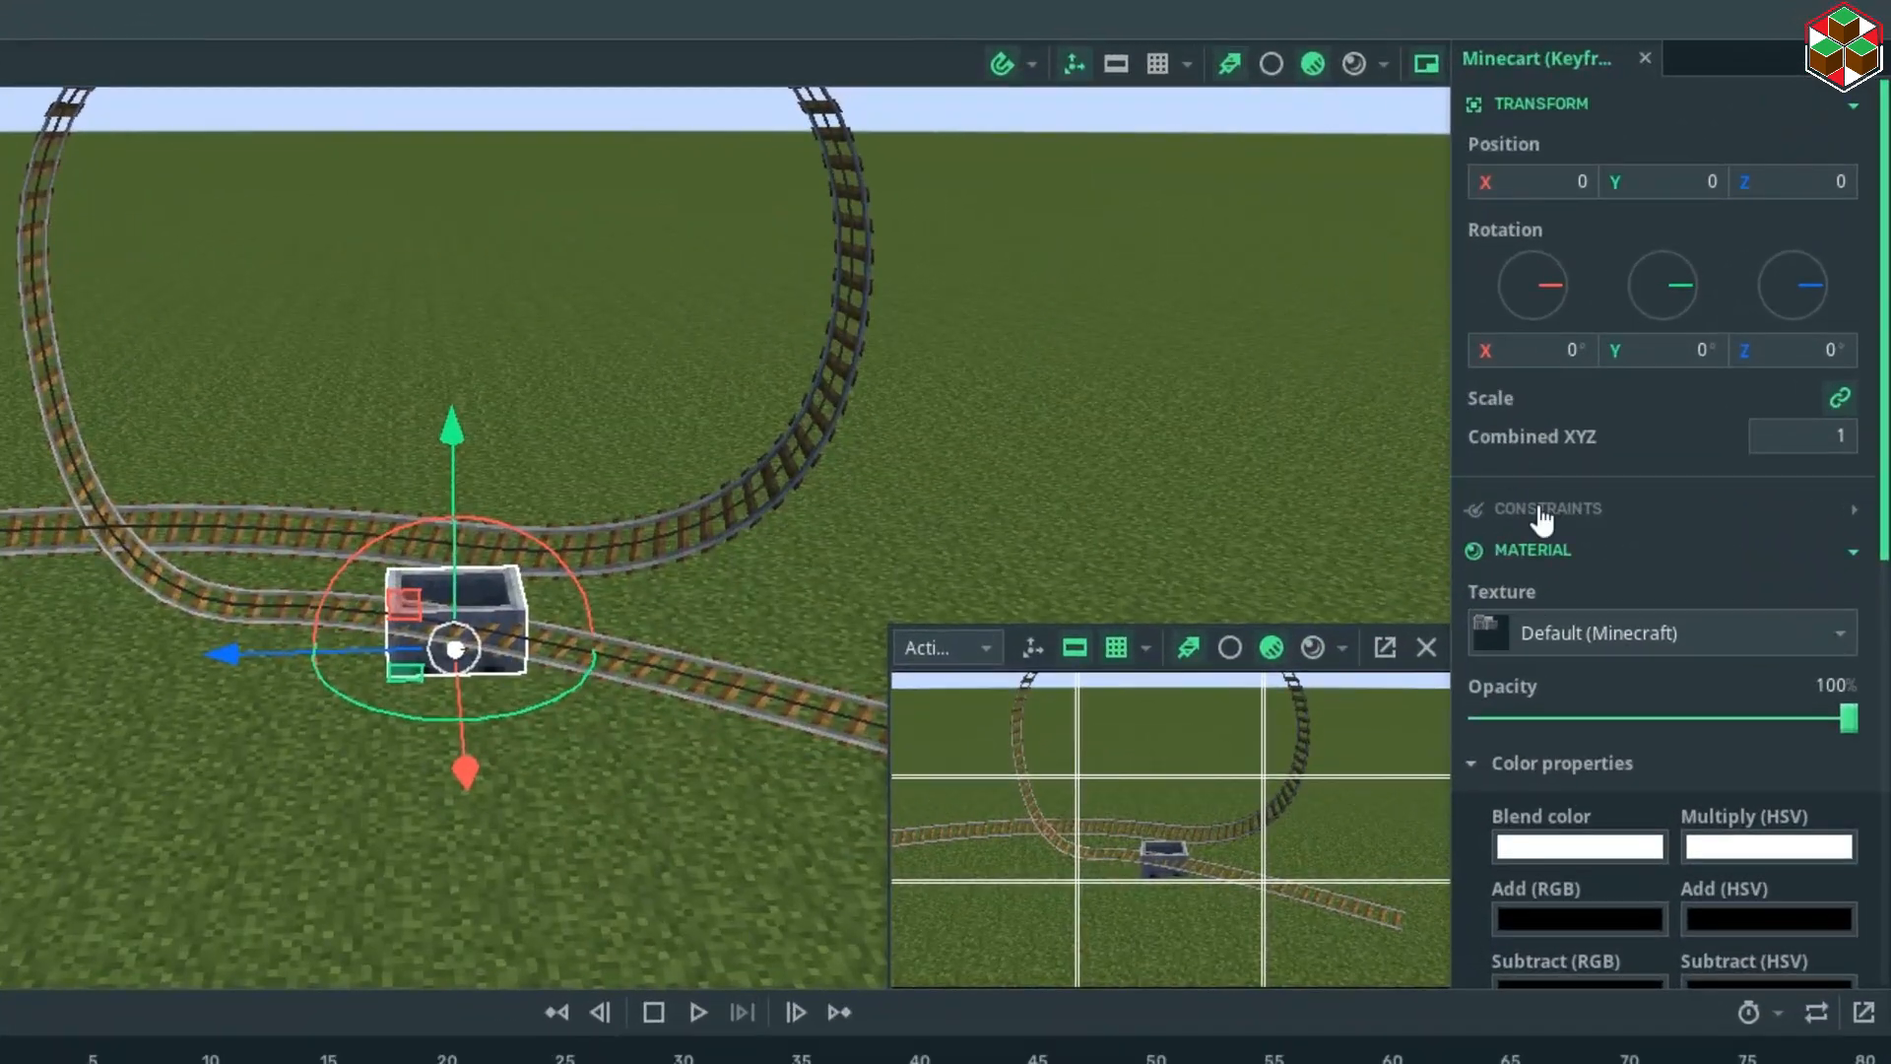
{"action": "left_click", "coordinate": [1429, 435]}
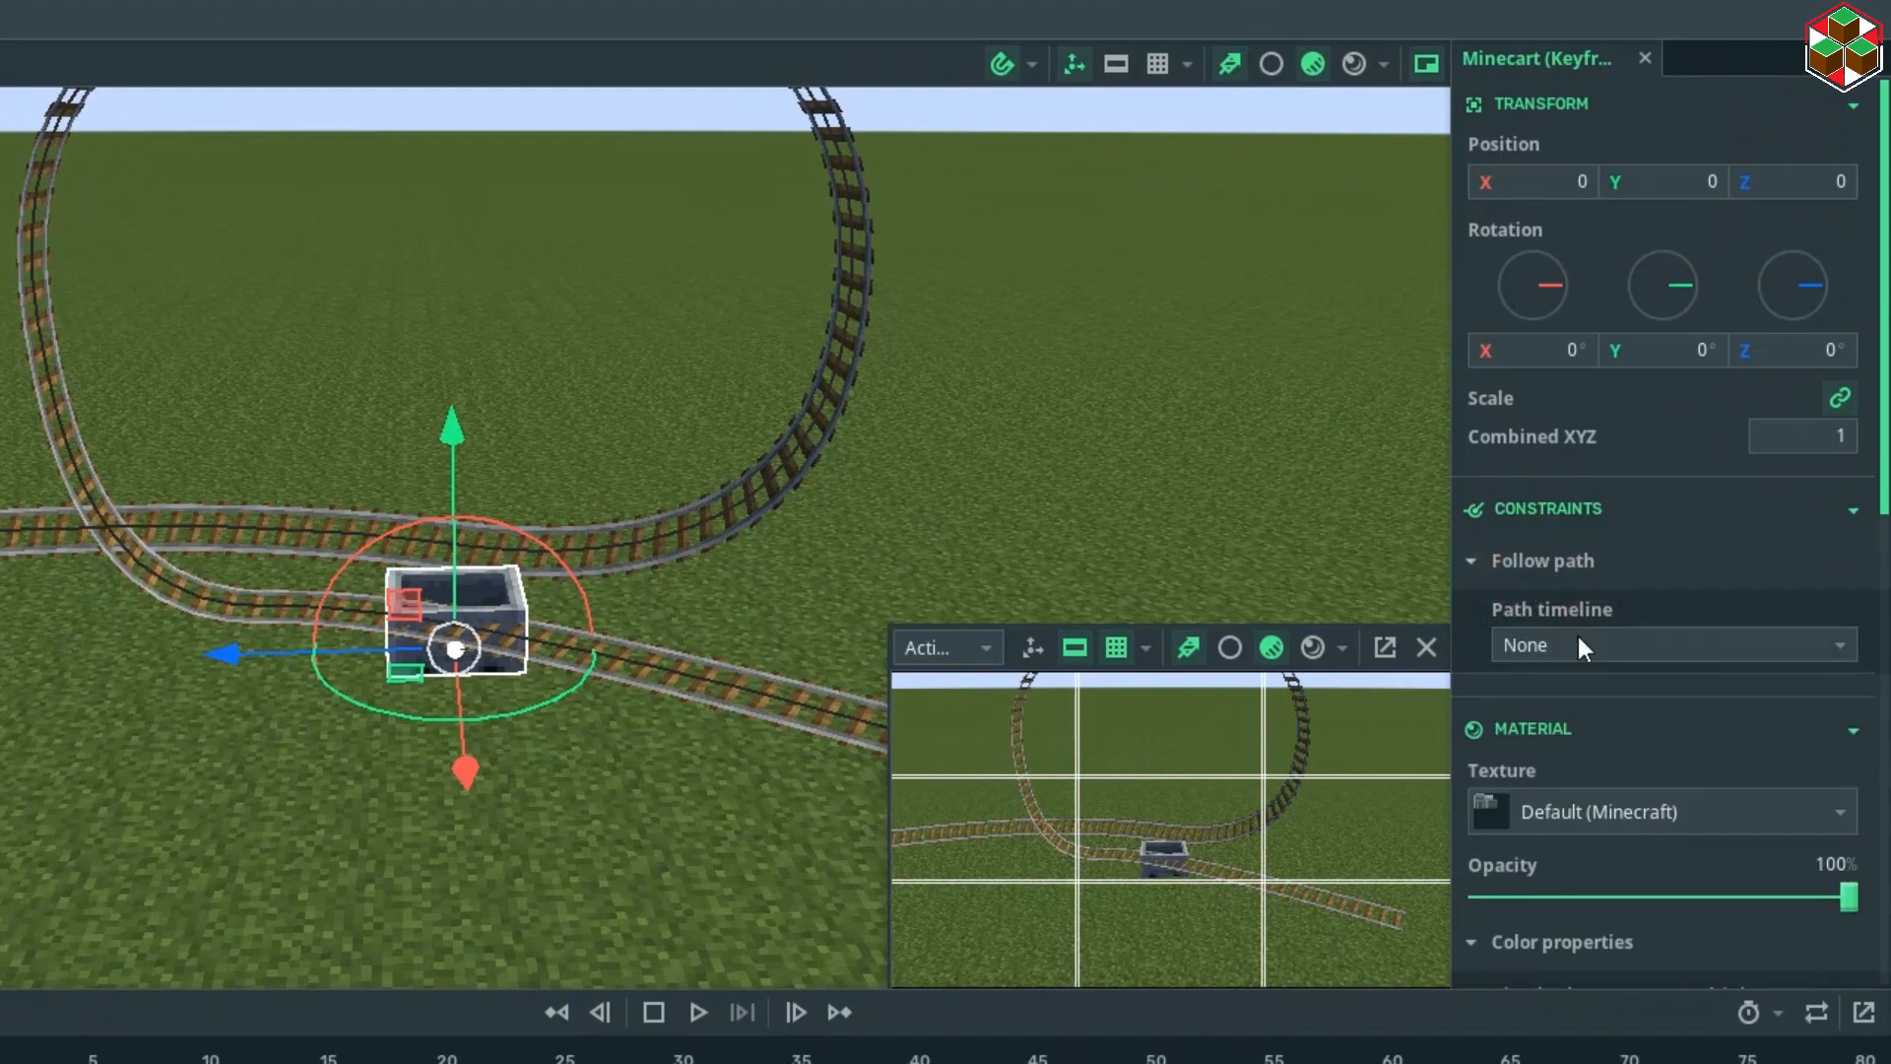
{"action": "left_click", "coordinate": [1478, 548]}
{"action": "left_click", "coordinate": [1596, 739]}
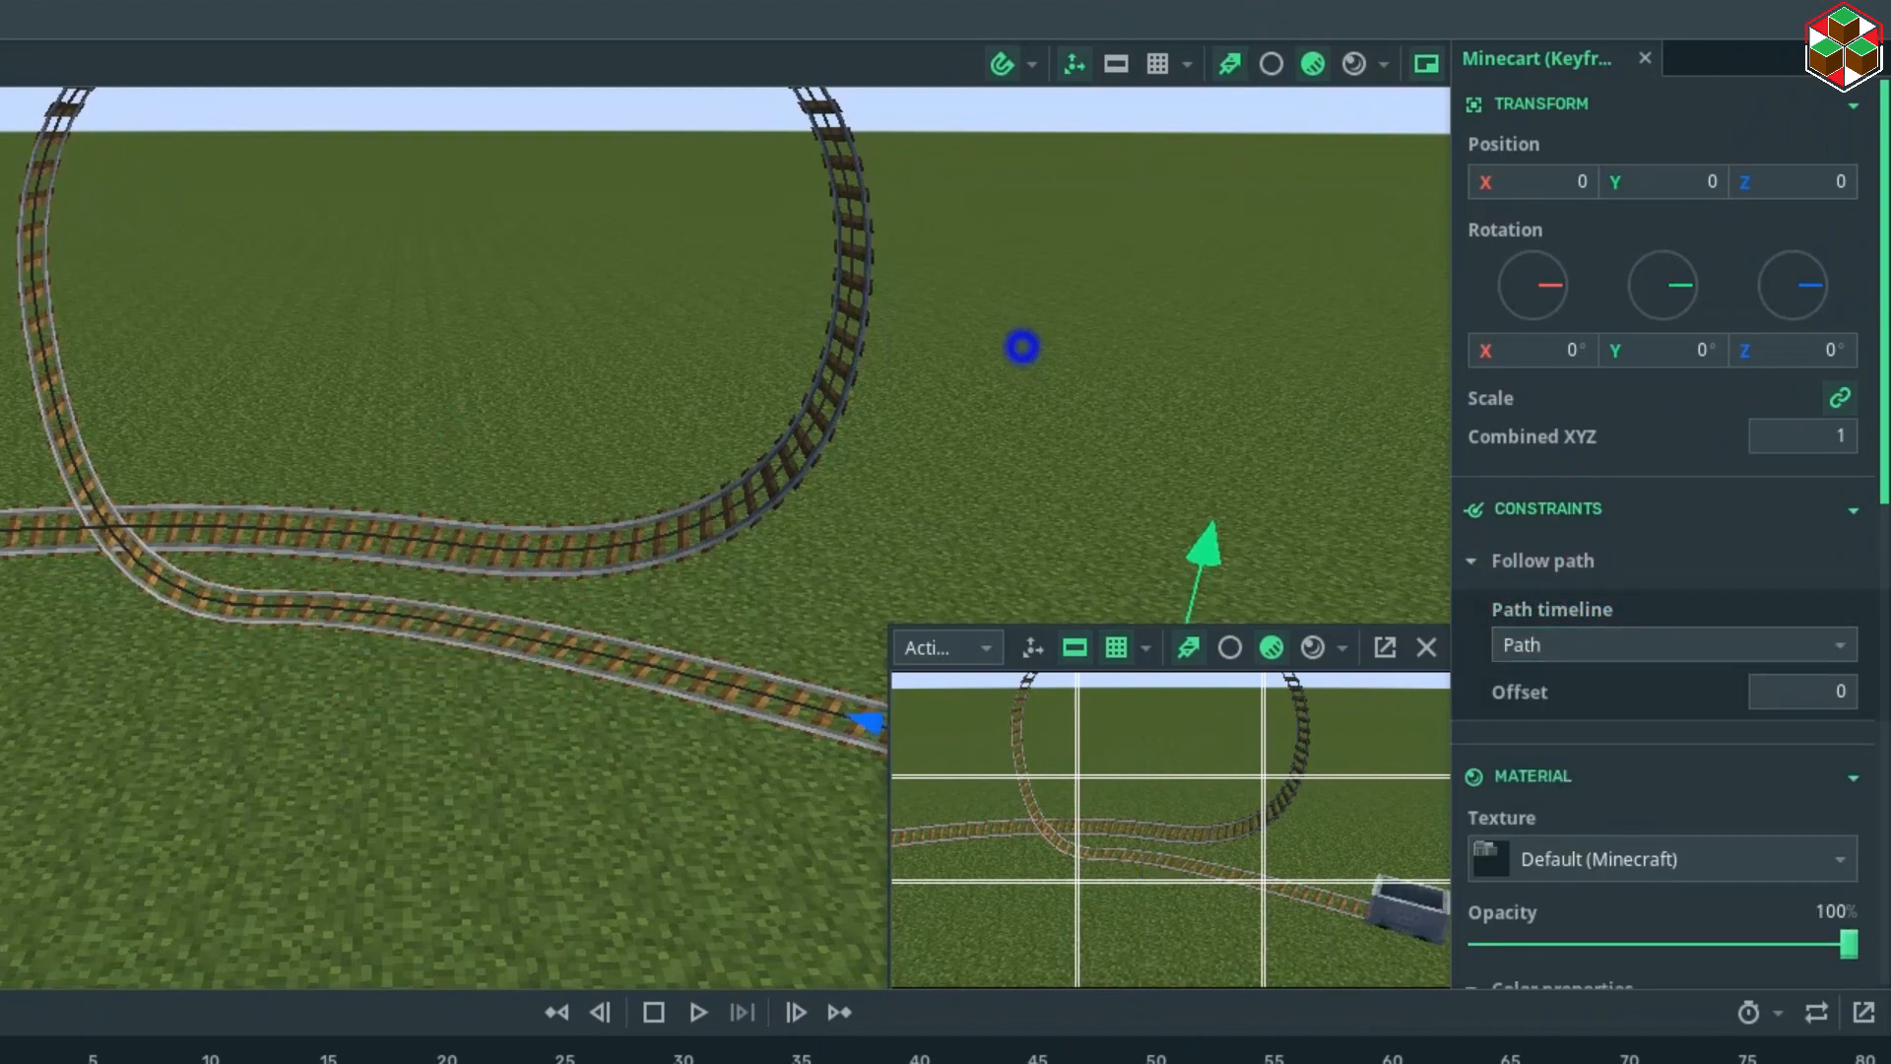
- Move the minecart forward along the rollercoaster track by increasing its path Offset
{"action": "right_click_drag", "start_coordinate": [1017, 347], "coordinate": [1027, 367]}
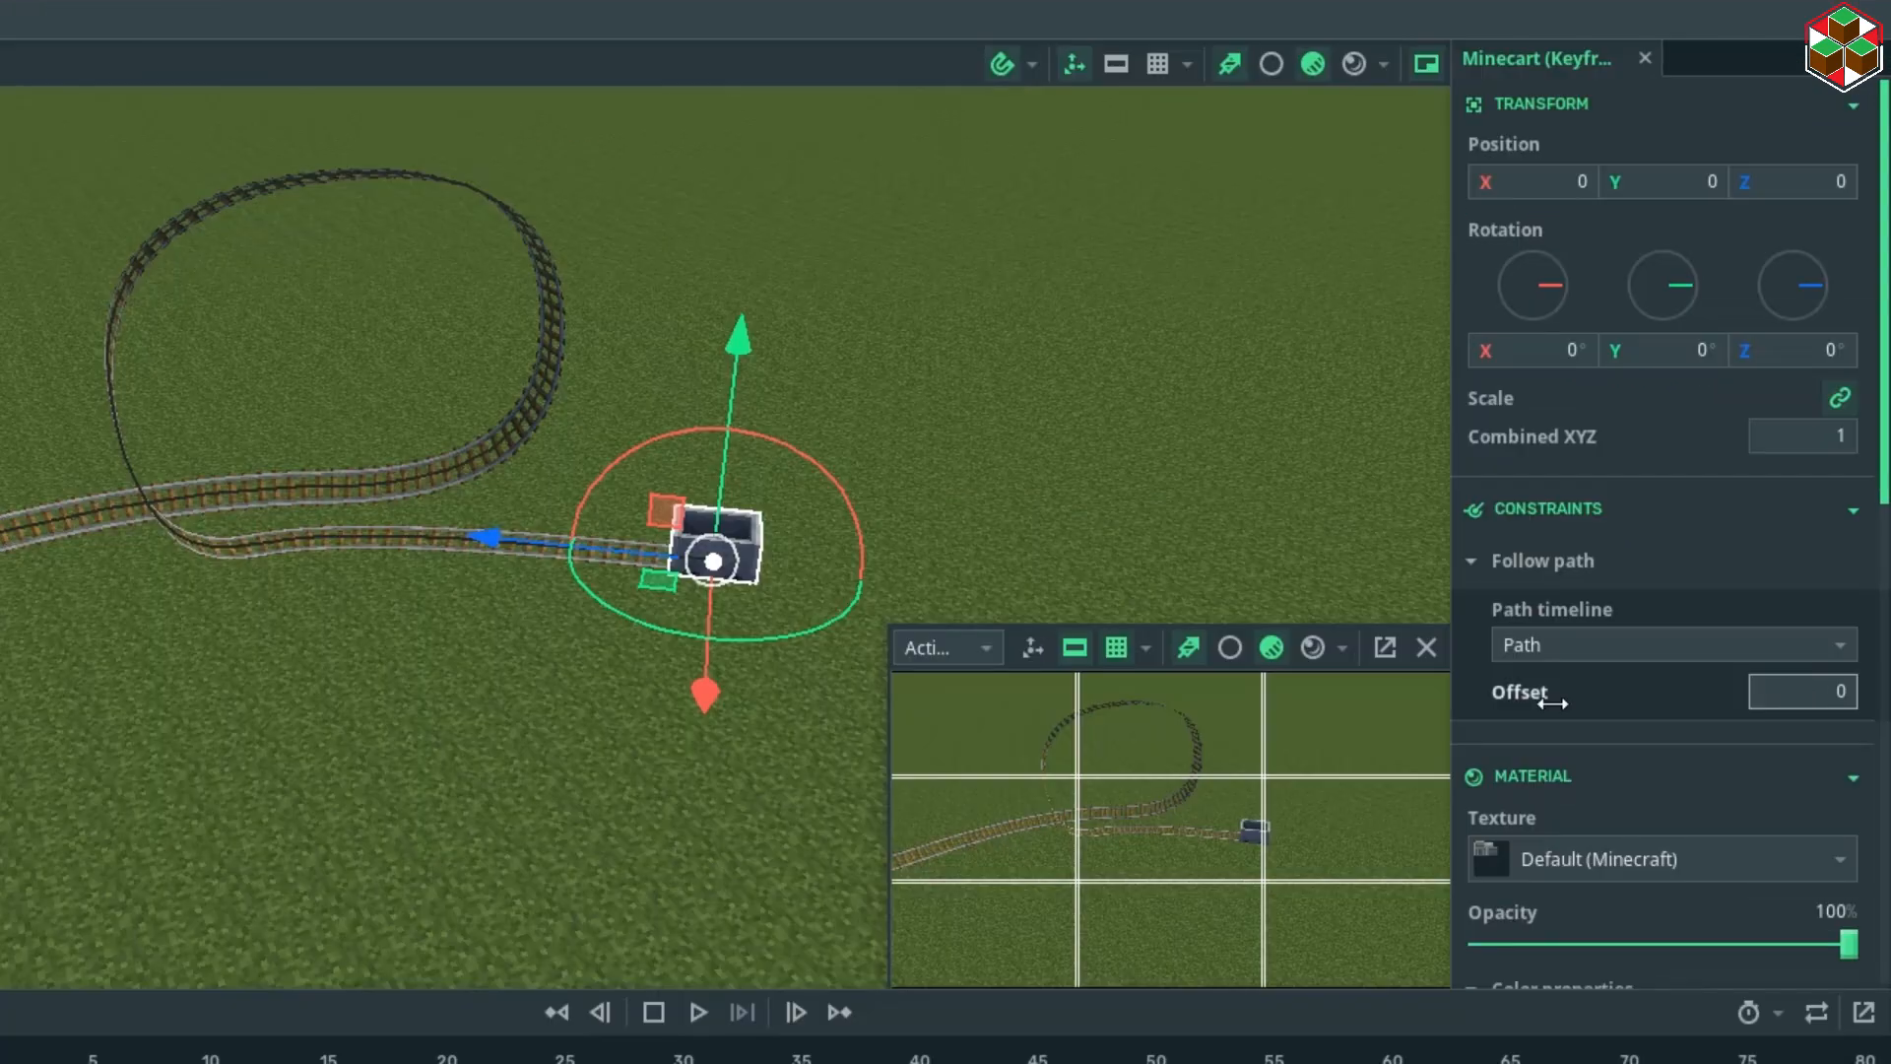
{"action": "left_click_drag", "start_coordinate": [1379, 497], "coordinate": [1497, 497]}
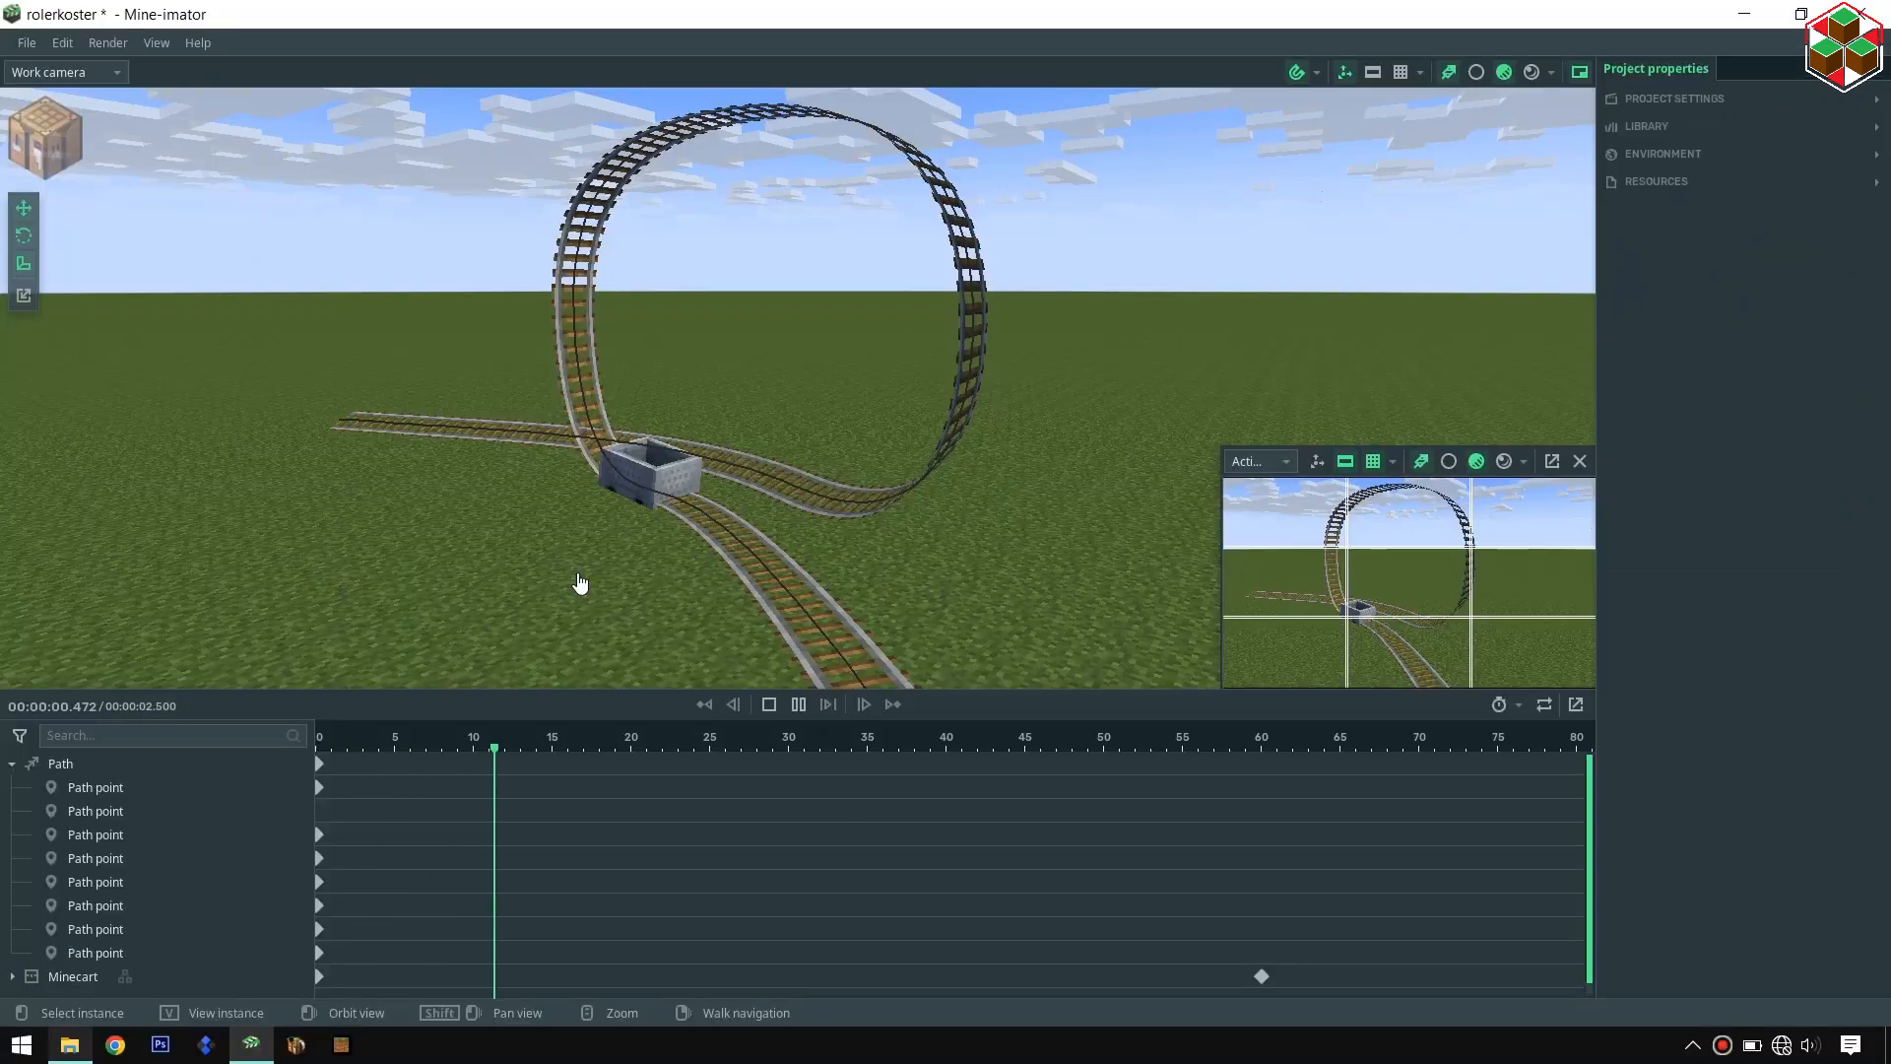